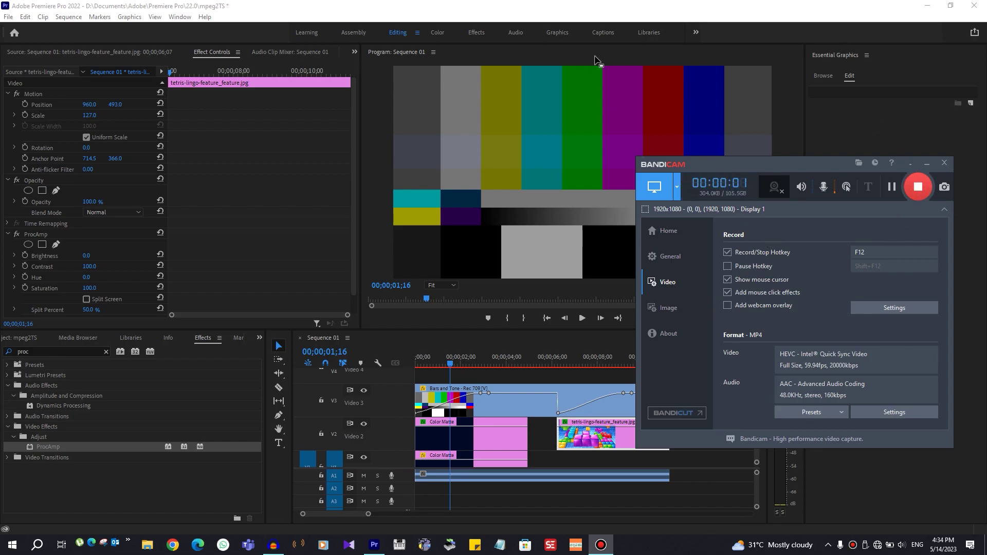
Step: Minimize Bandicam, return Sequence 01 to its first frame, and zoom the timeline to fit the whole sequence
left_click(909, 164)
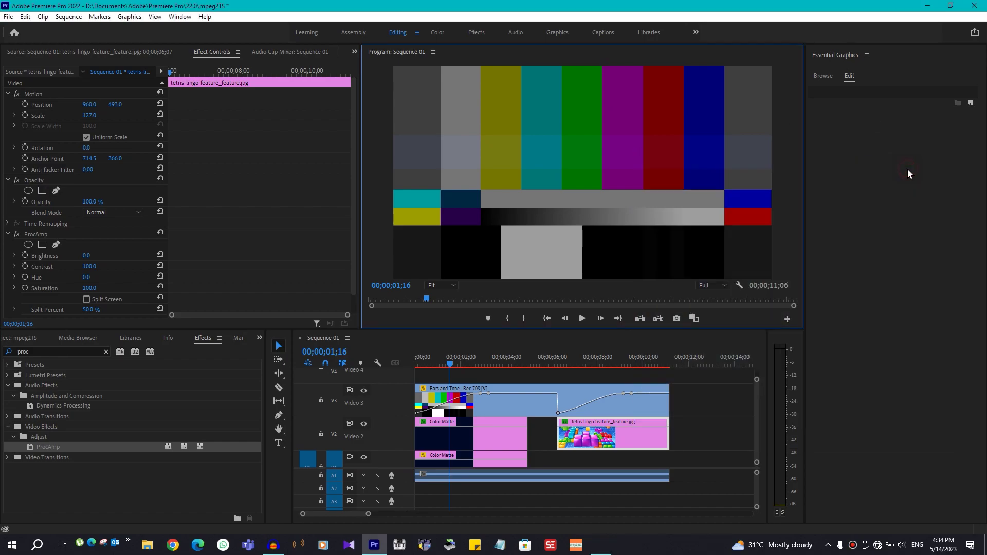
left_click(547, 318)
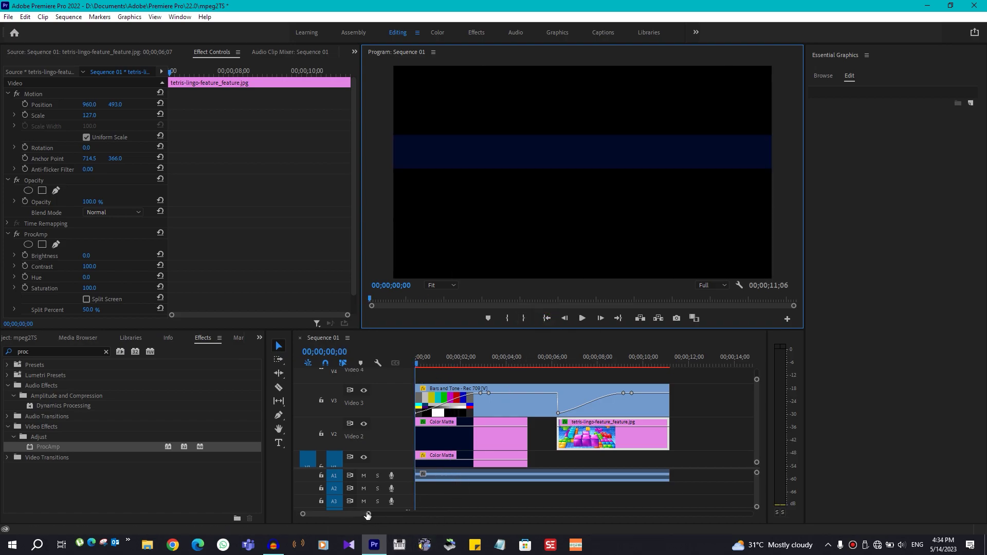
left_click_drag(367, 516, 388, 514)
left_click(283, 545)
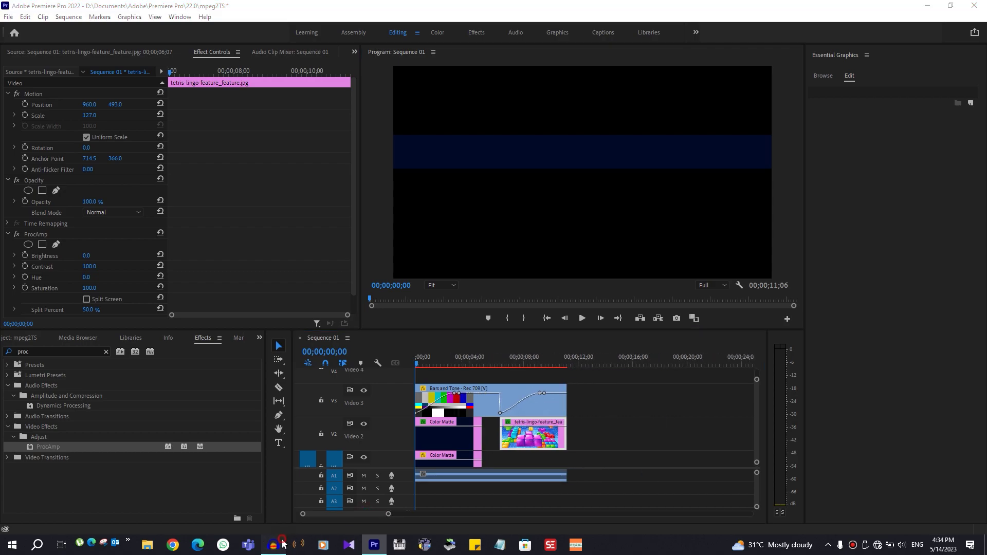
left_click(283, 544)
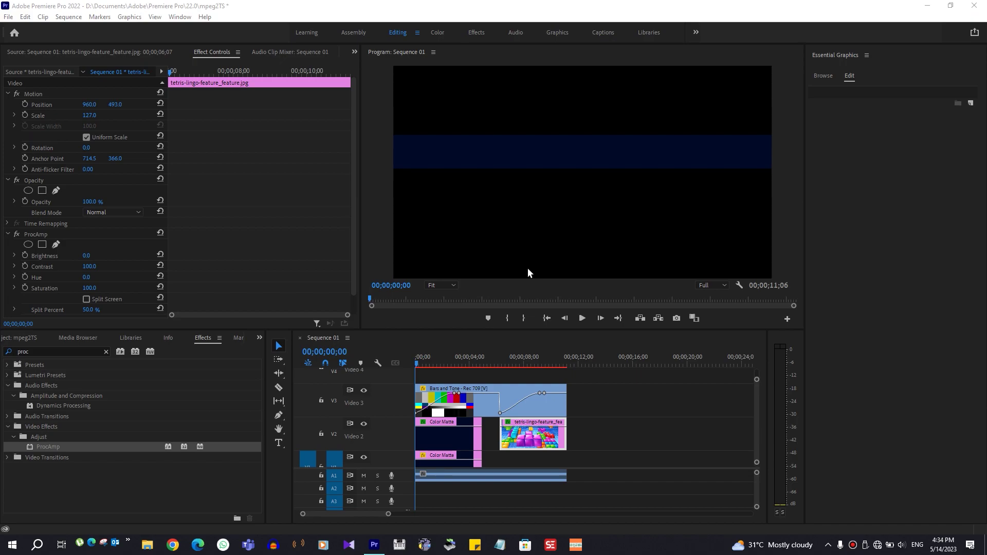
left_click(8, 17)
mouse_move(57, 311)
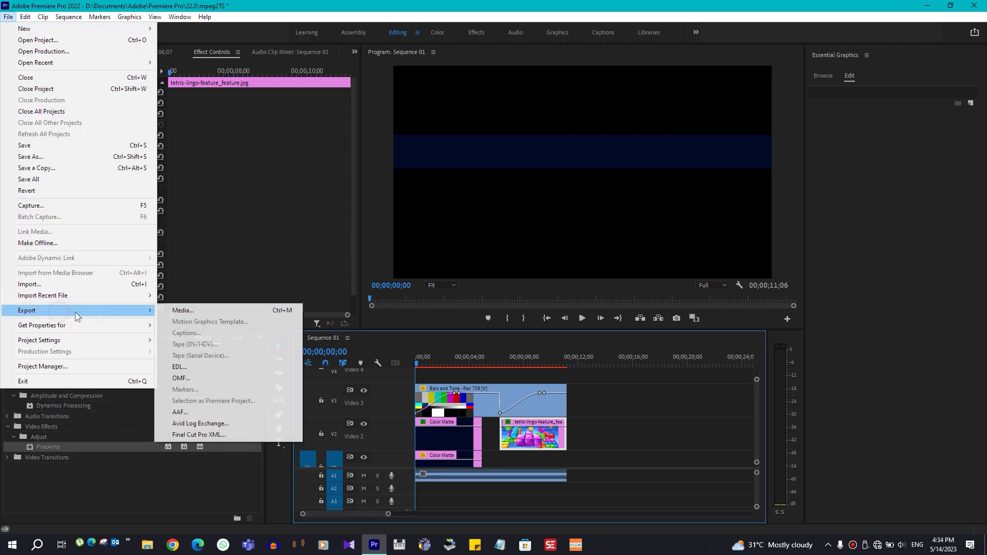
left_click(184, 310)
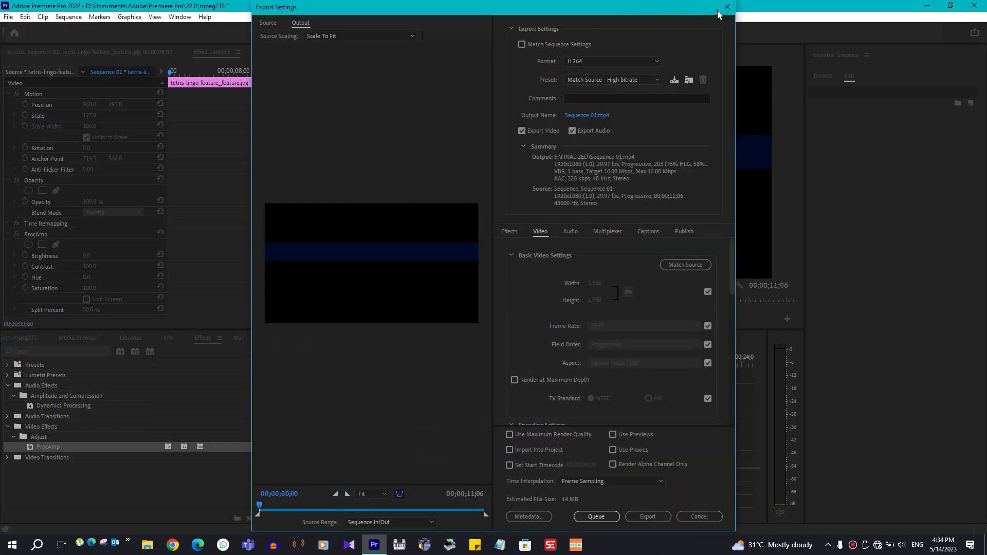
left_click(730, 7)
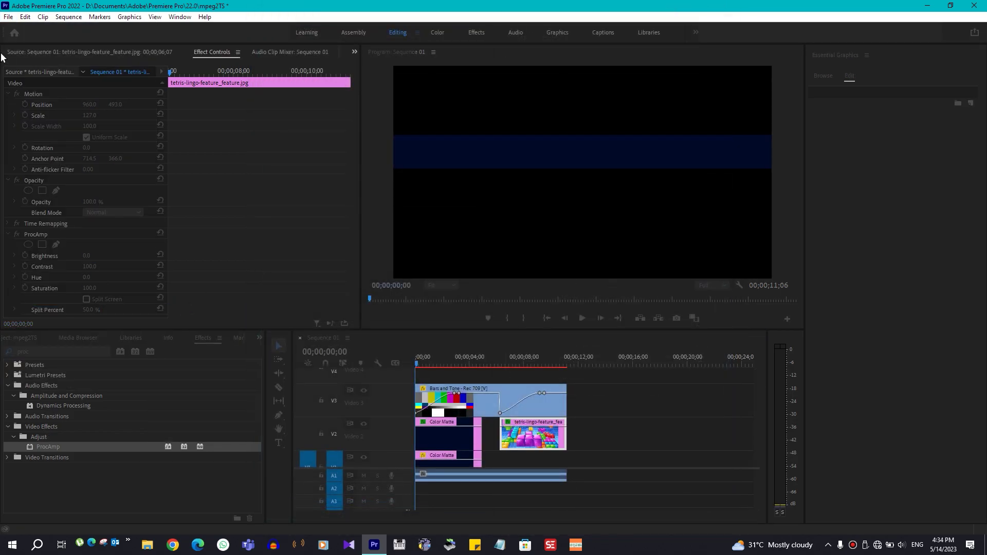
left_click(9, 17)
mouse_move(132, 342)
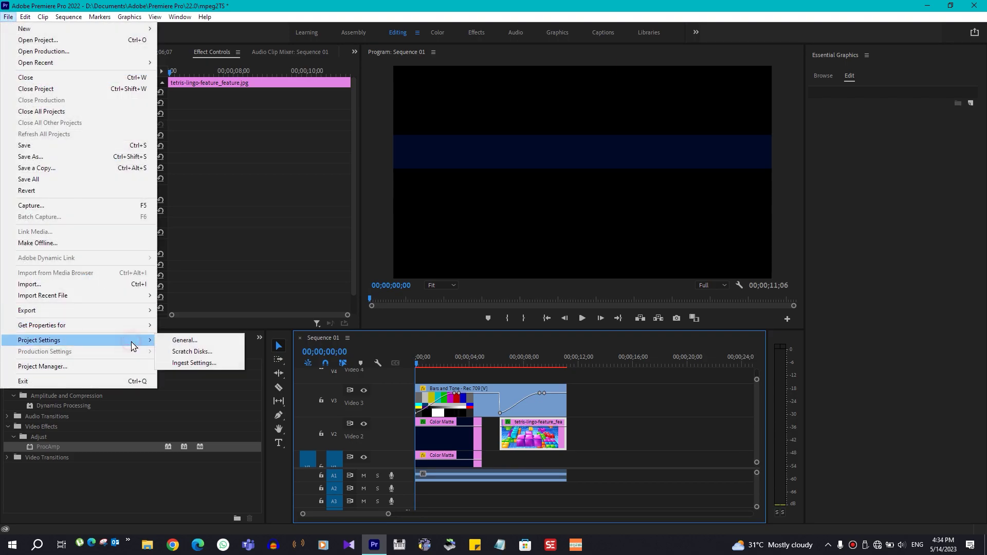
left_click(178, 340)
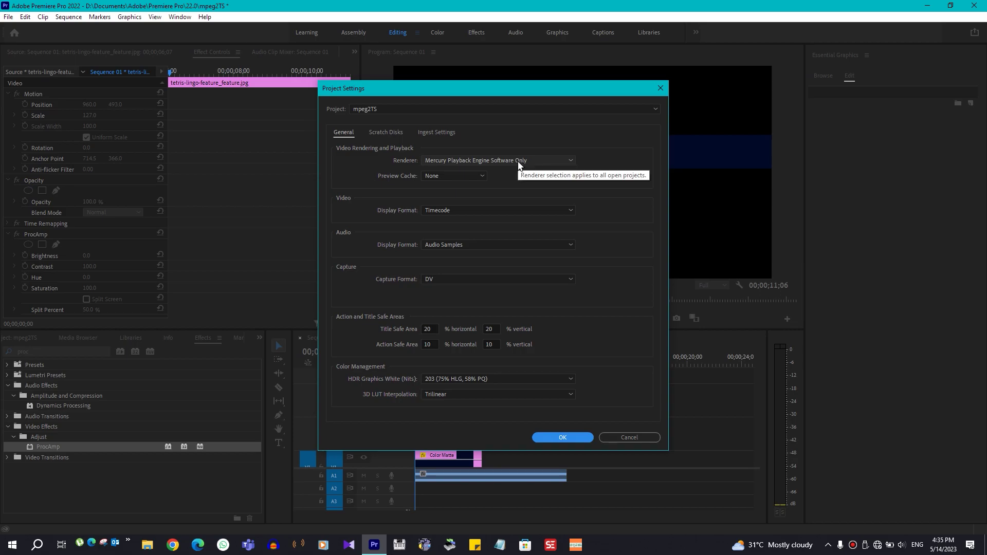
left_click(665, 90)
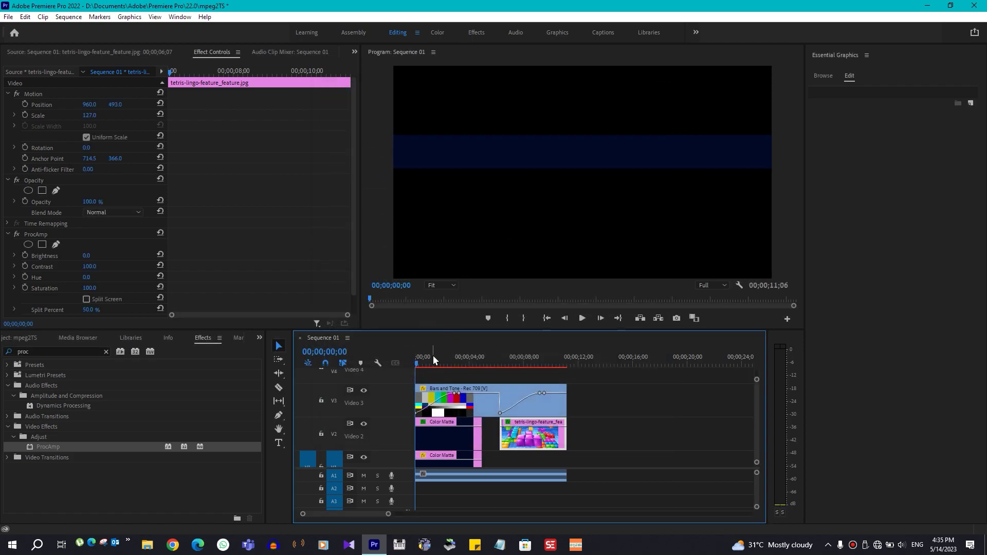
Step: Shrink track heights so V1 to V4 fit and select the Color Matte clip on V2
left_click_drag(433, 355, 428, 356)
left_click(458, 441)
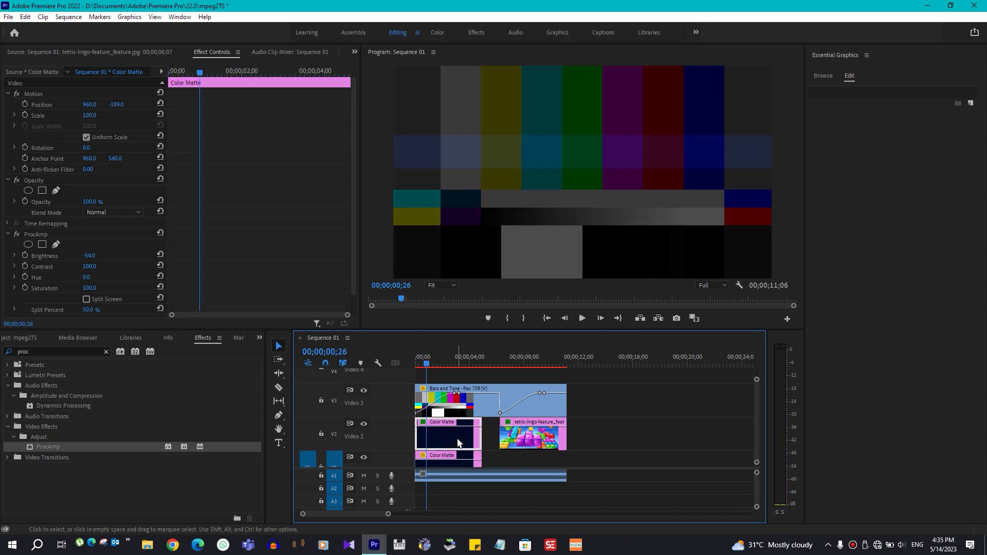
left_click(470, 463)
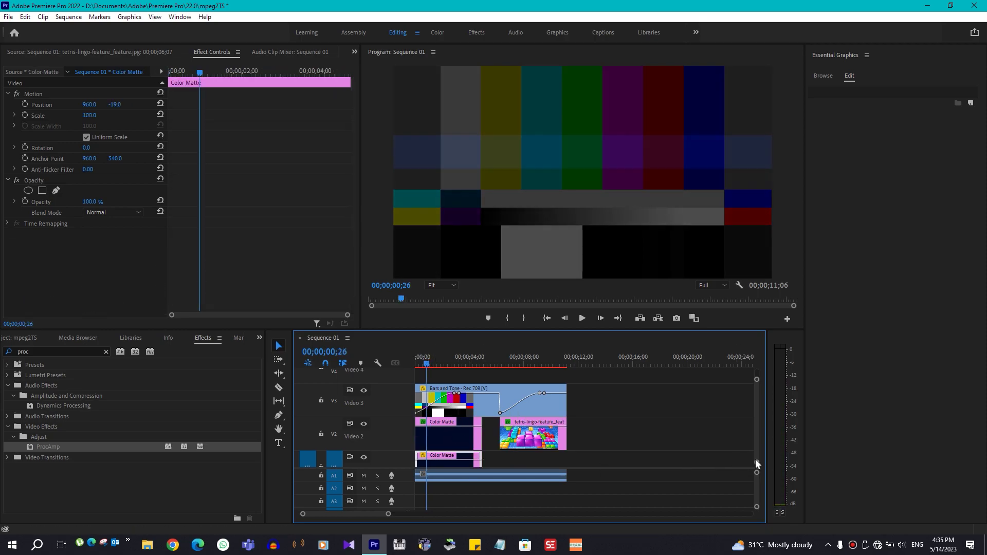
mouse_move(757, 464)
left_mouse_down()
mouse_move(756, 455)
mouse_move(757, 463)
left_mouse_up()
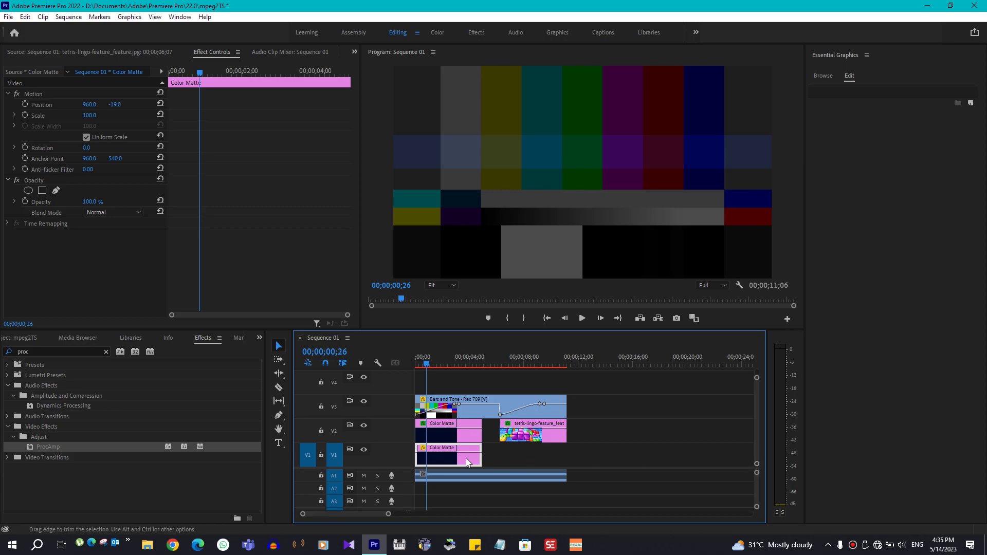
left_click(438, 440)
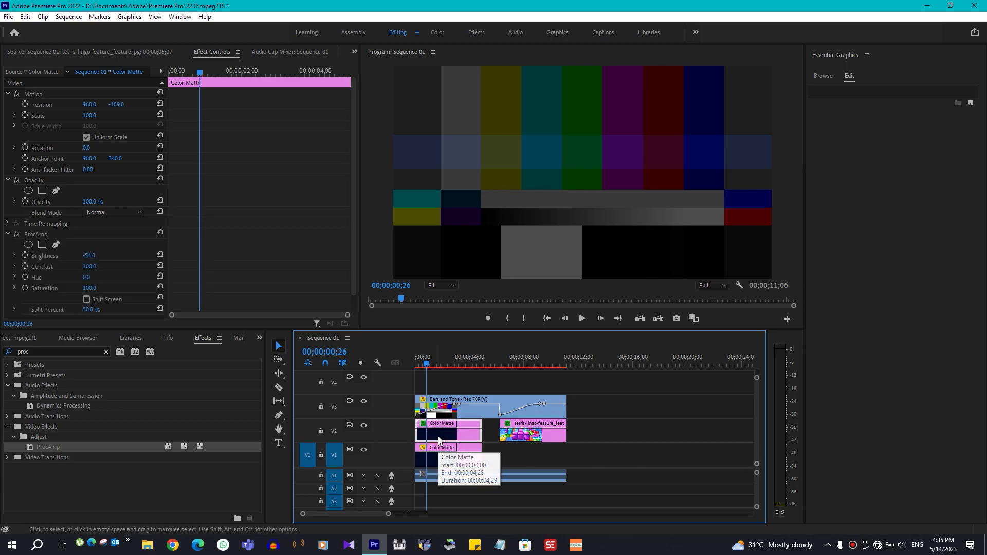
left_click(437, 449)
left_click(441, 435)
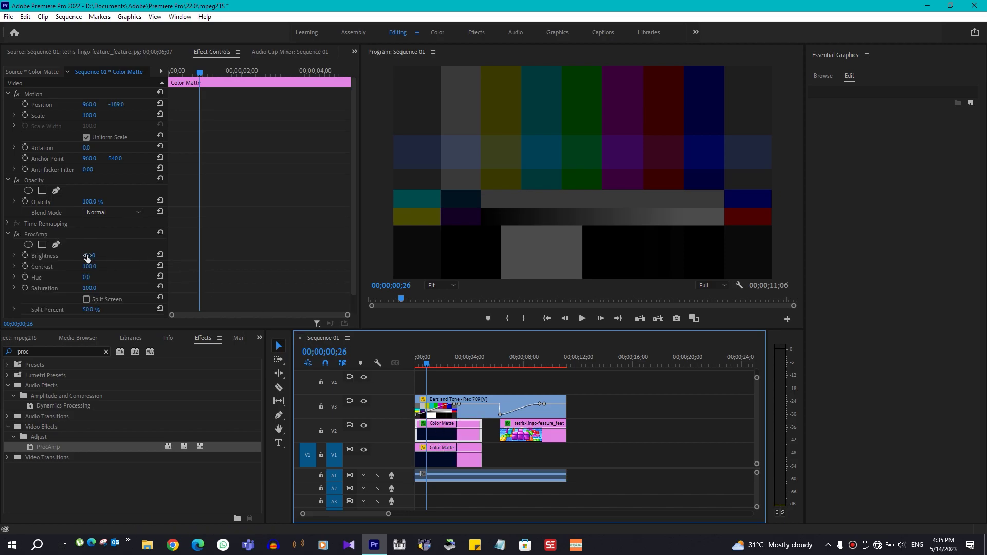
Step: Adjust the matte's ProcAmp Brightness through -38 and -30, settling on exactly -50
mouse_move(88, 258)
left_mouse_down()
mouse_move(118, 258)
mouse_move(73, 259)
left_mouse_up()
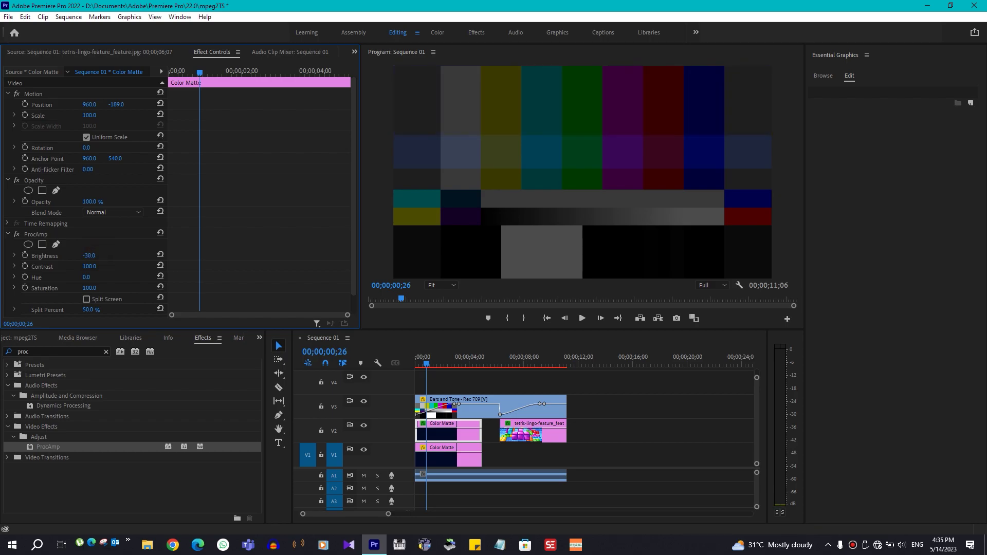
left_click_drag(90, 256, 98, 256)
left_click_drag(88, 256, 92, 257)
left_click(97, 255)
type("-50")
left_click(638, 462)
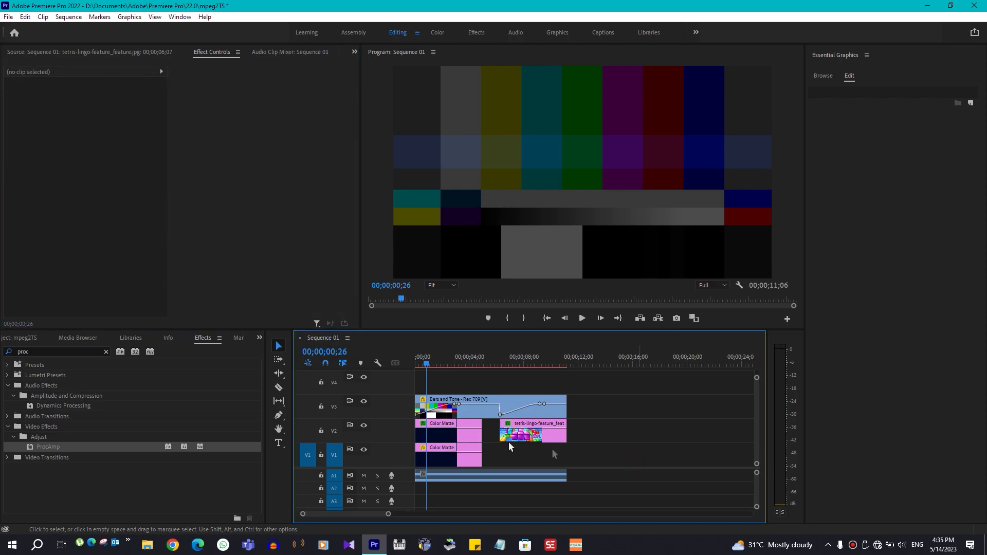
Step: Compare the preview with track V3 hidden and shown, then advance the playhead to about 00;00;02;14
left_click(436, 365)
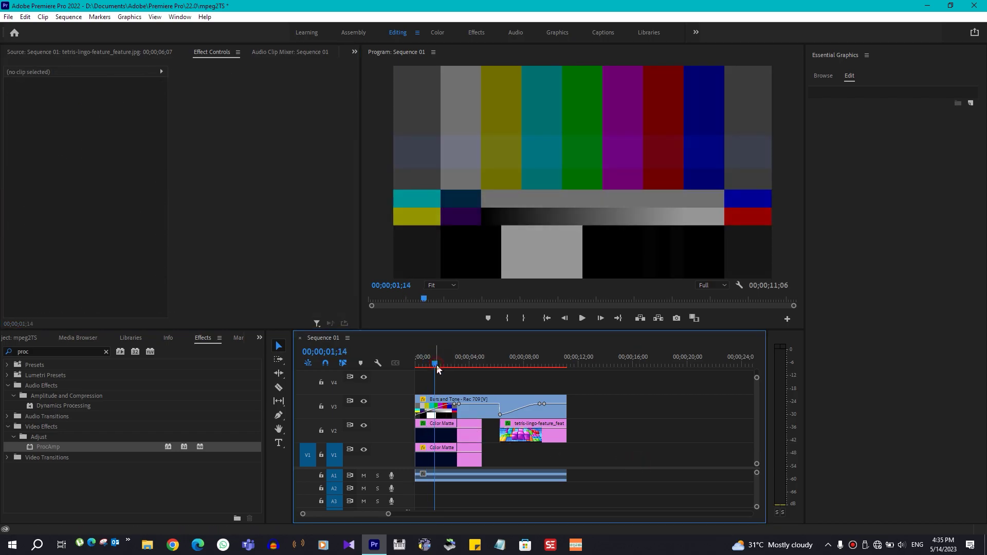
left_click(363, 405)
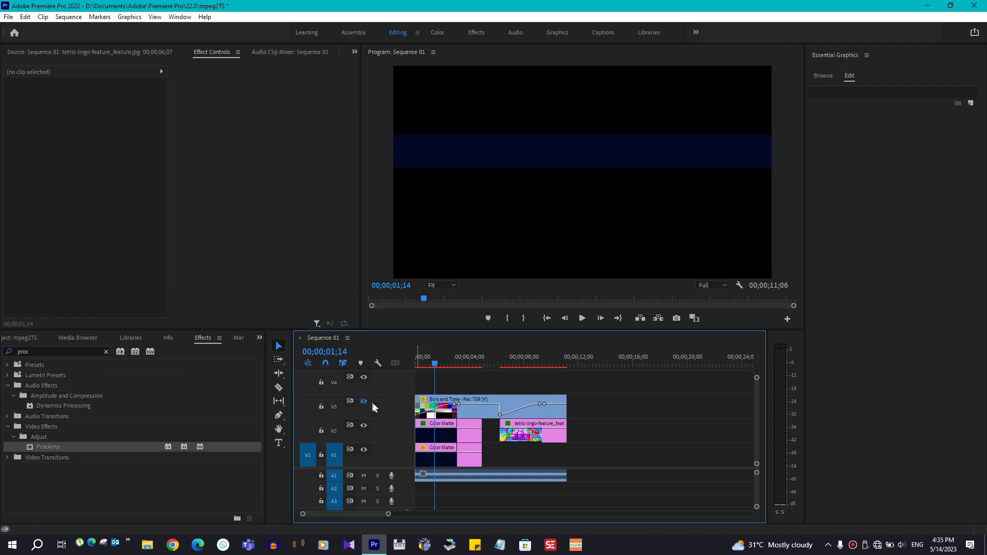
left_click(364, 404)
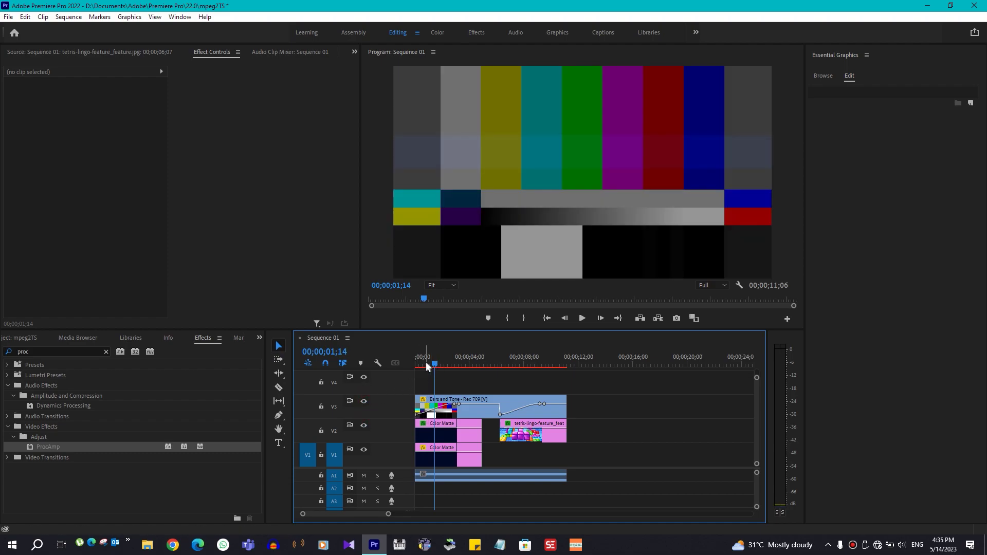
left_click(460, 434)
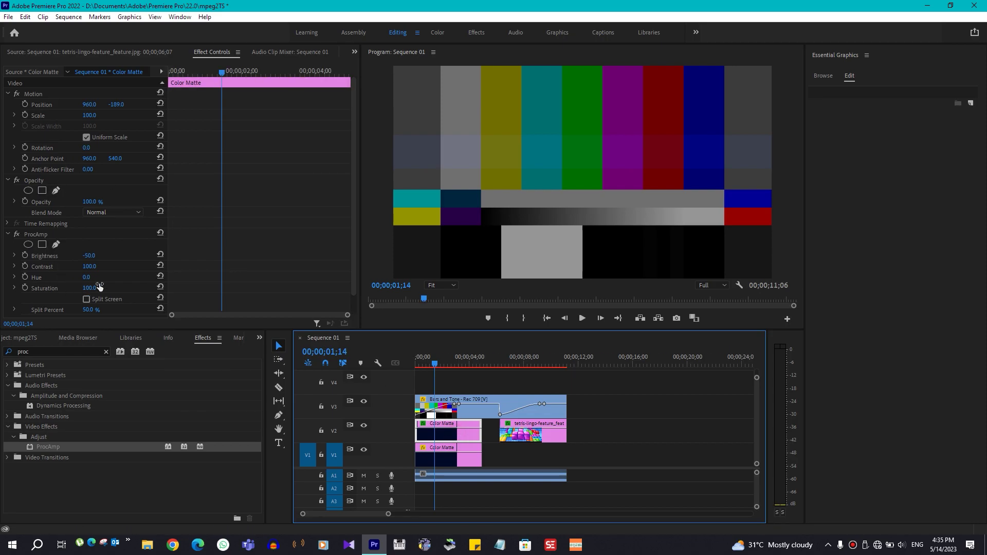
left_click(440, 365)
left_click_drag(440, 365, 451, 365)
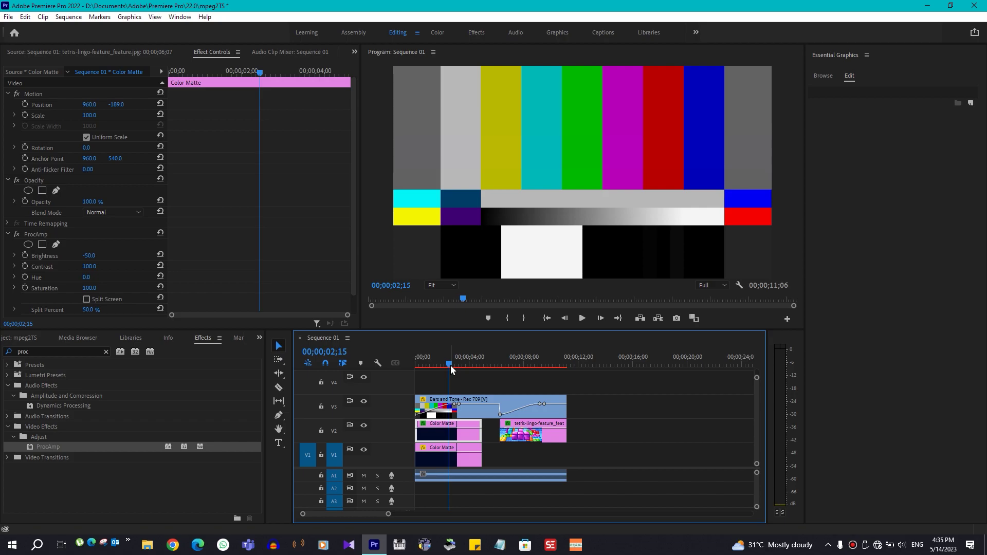
Step: Mute audio track A1, preview the dissolve into the Tetris image, and return to the sequence start
left_click(364, 476)
left_click_drag(431, 353, 520, 358)
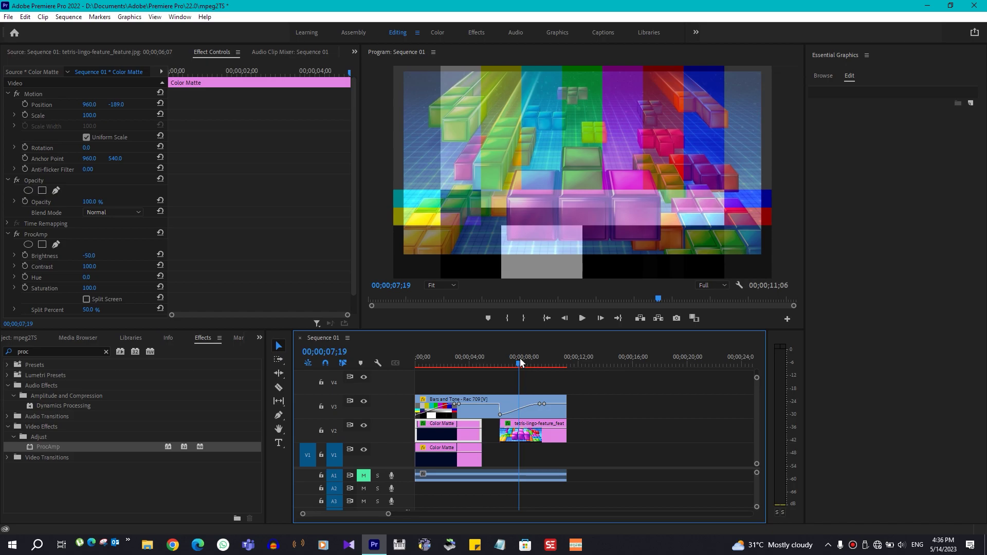
left_click(548, 441)
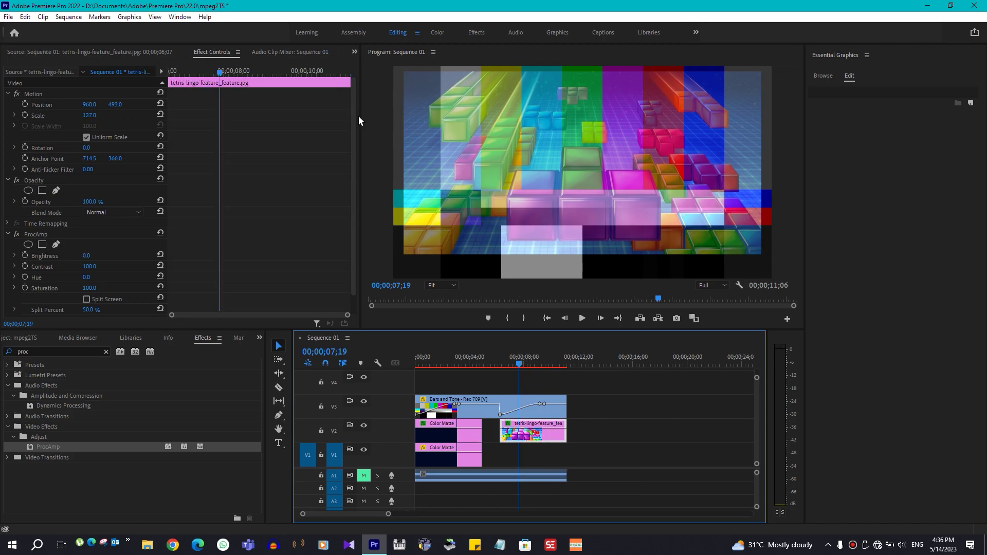
left_click_drag(498, 362, 532, 360)
key("Home")
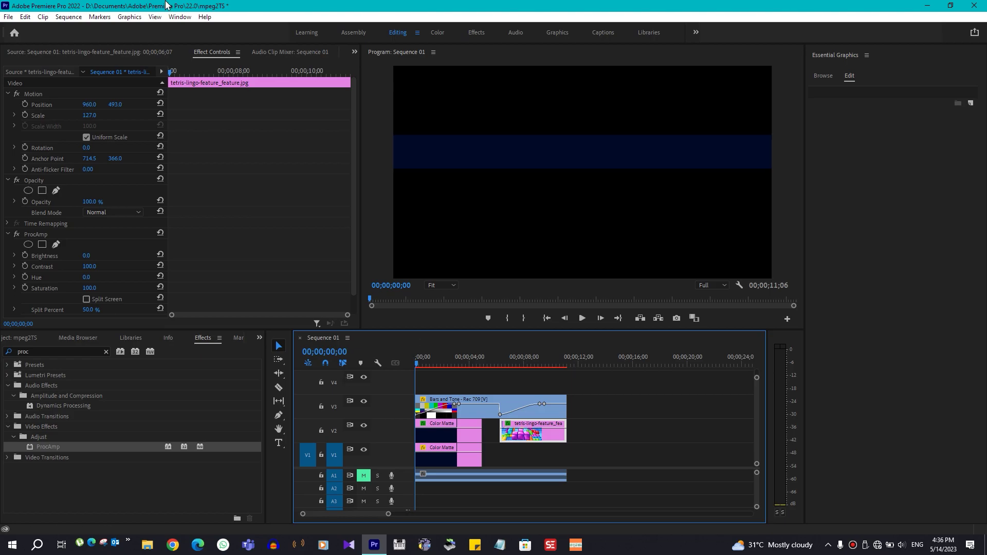
Step: Set the renderer to Mercury Playback Engine GPU Acceleration (CUDA) and bring up Task Manager's Performance view
left_click(8, 16)
mouse_move(138, 342)
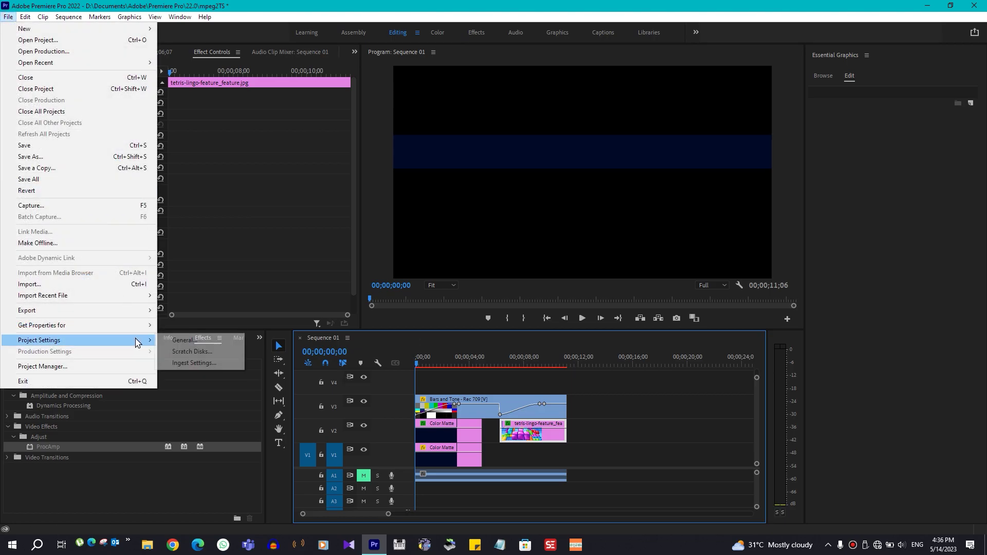
left_click(184, 340)
left_click(553, 159)
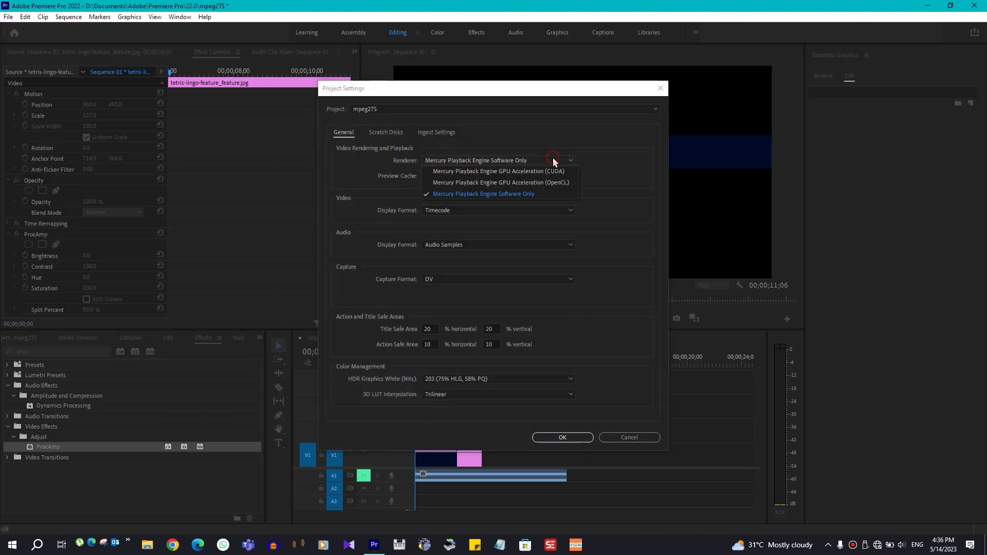
left_click(555, 171)
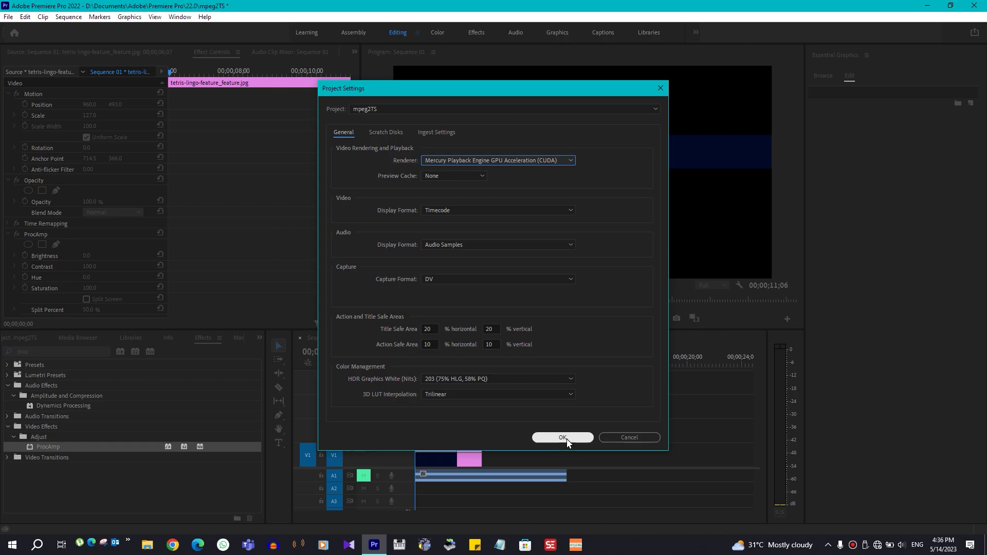
key("ctrl+shift+Escape")
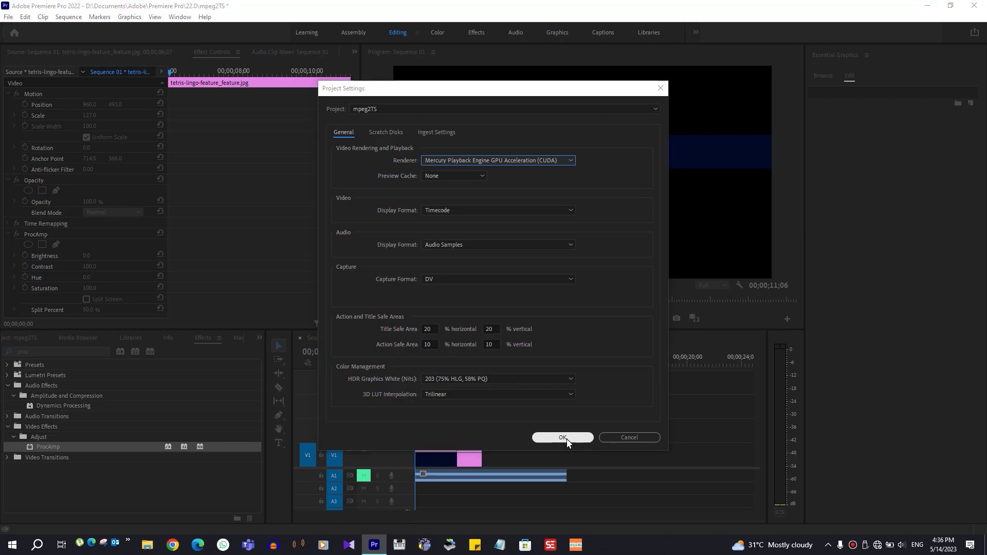
left_click(639, 47)
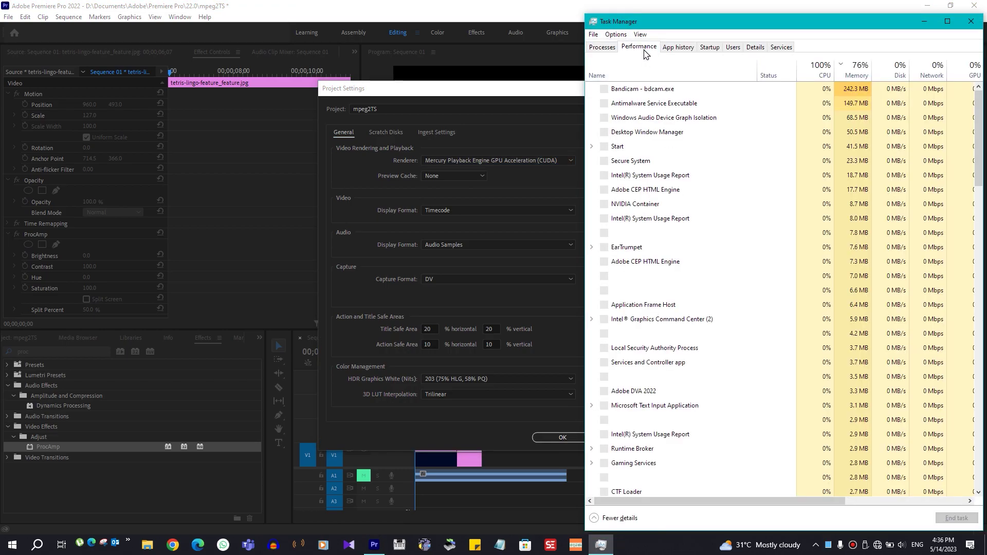
Step: Review Task Manager's GPU and memory graphs, then minimize it to return to Premiere
left_click(603, 47)
left_click(639, 47)
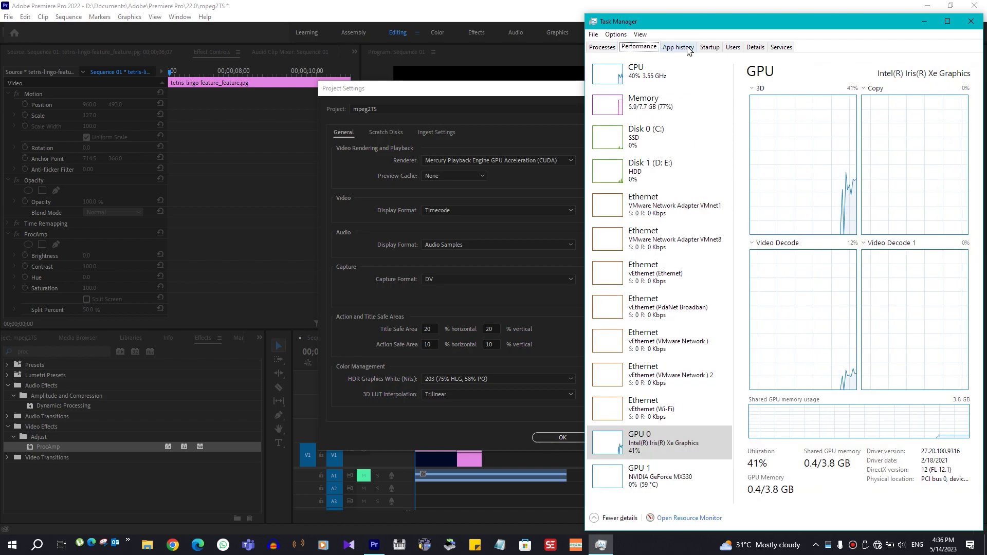
left_click(657, 108)
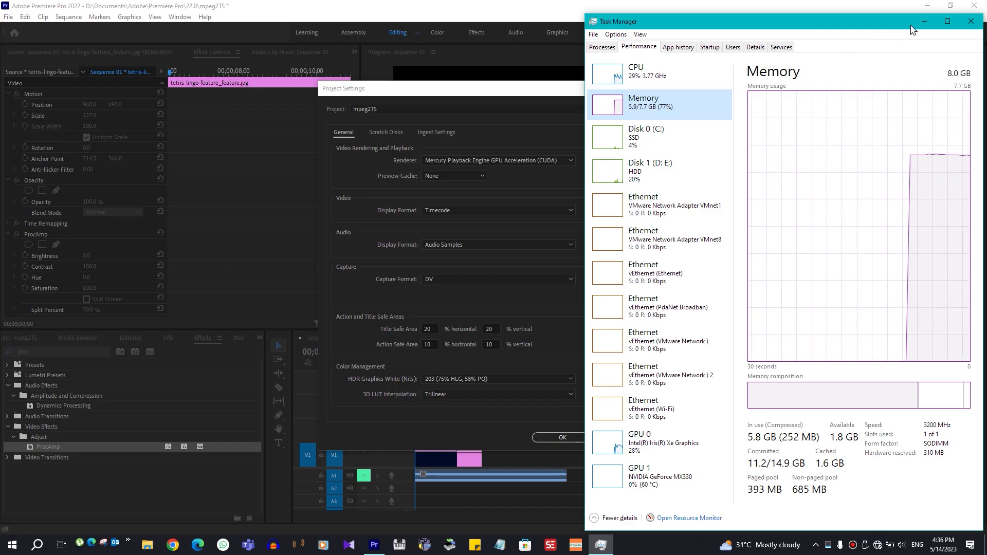
left_click(926, 20)
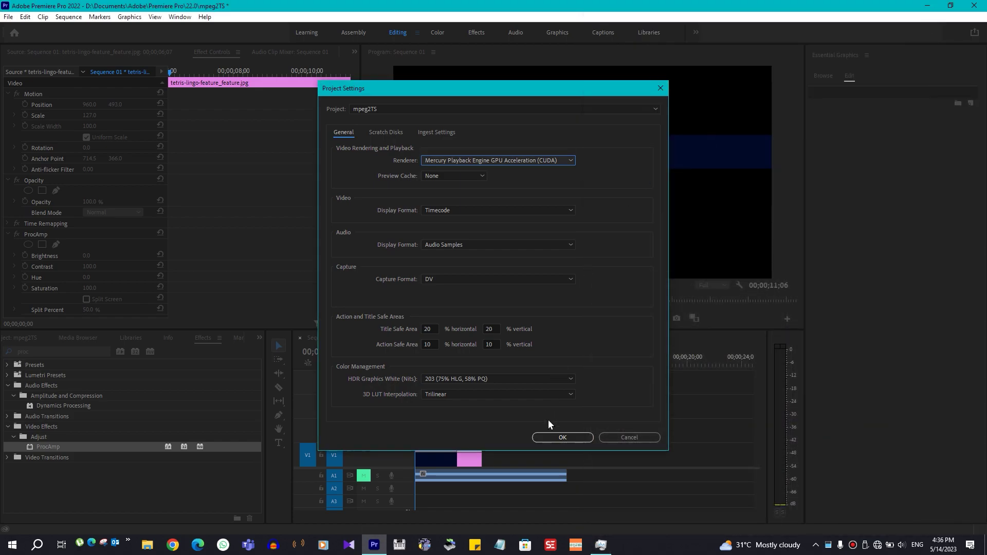
Step: Close Project Settings, move the playhead to about one second, and inspect the Bars and Tone and V1 matte clips
left_click(552, 436)
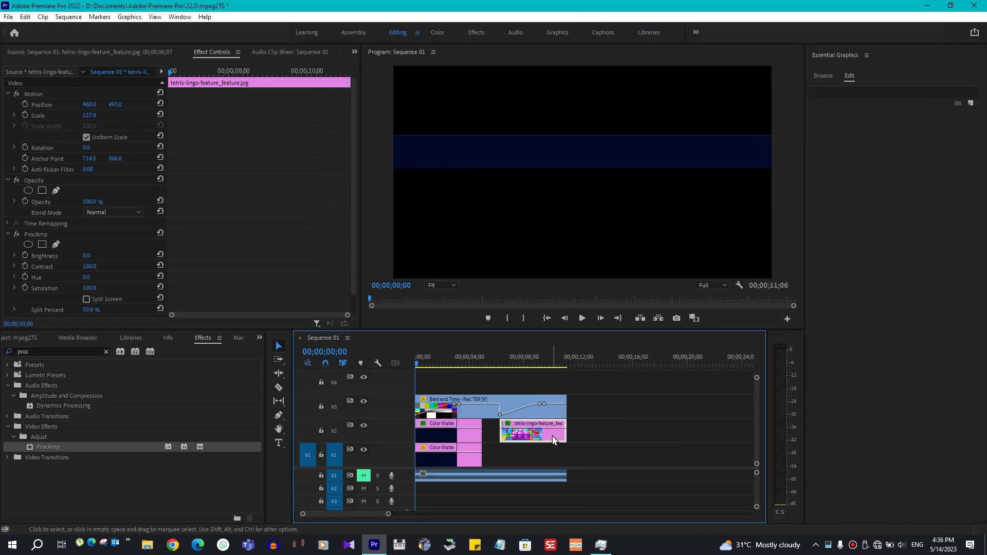
left_click(439, 361)
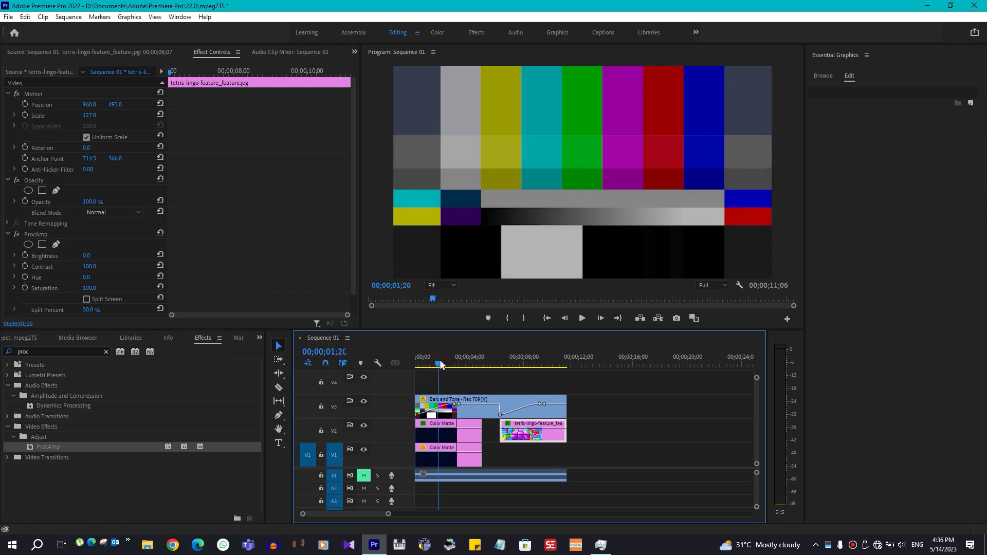
left_click_drag(440, 364, 436, 363)
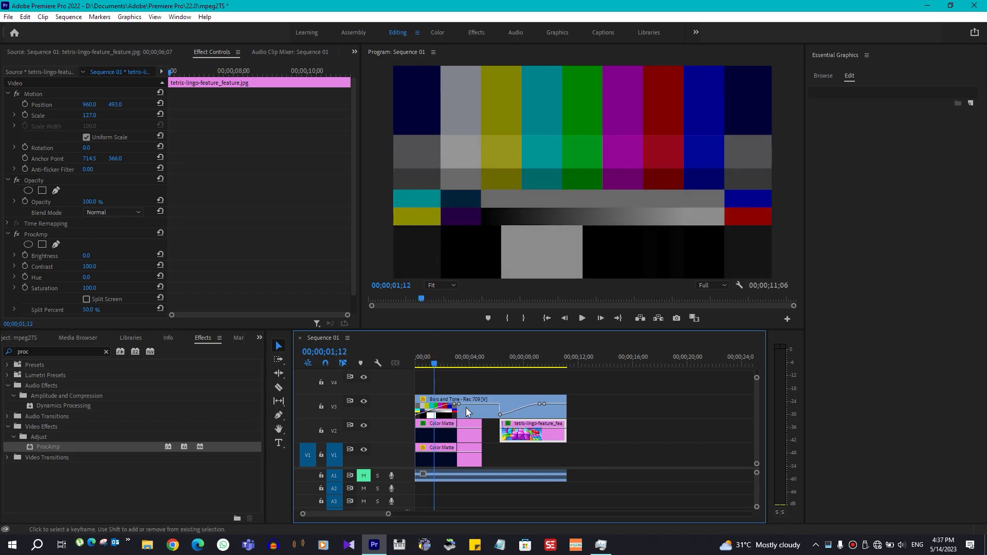
left_click(484, 416)
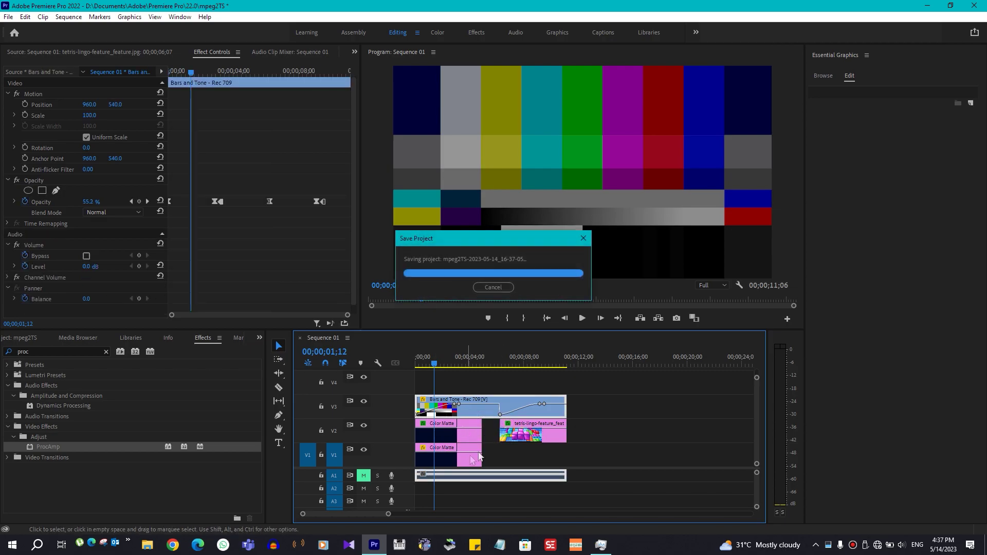
left_click(437, 459)
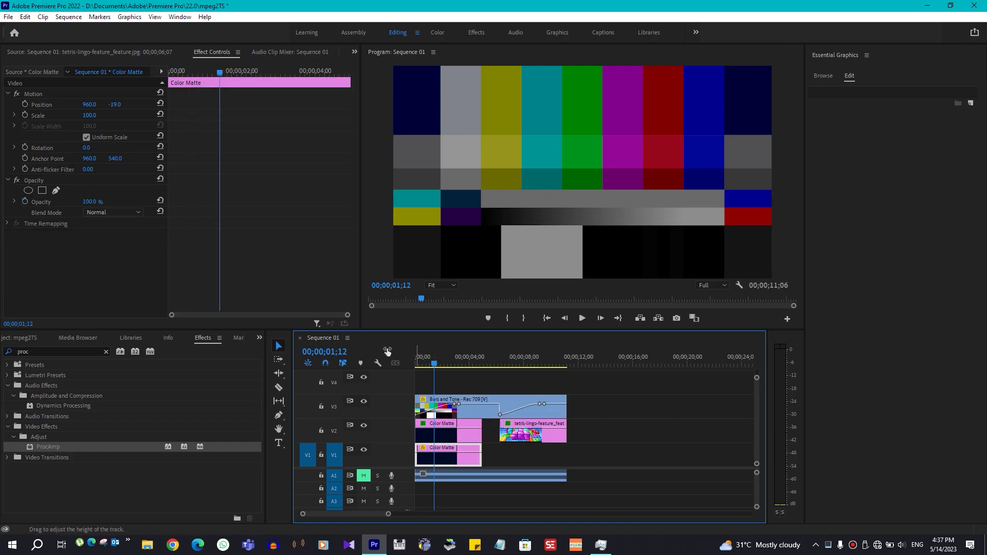
Step: Hide track V3's output so the monitor shows only the V1 and V2 colour matte layers
left_click(364, 402)
left_click(364, 426)
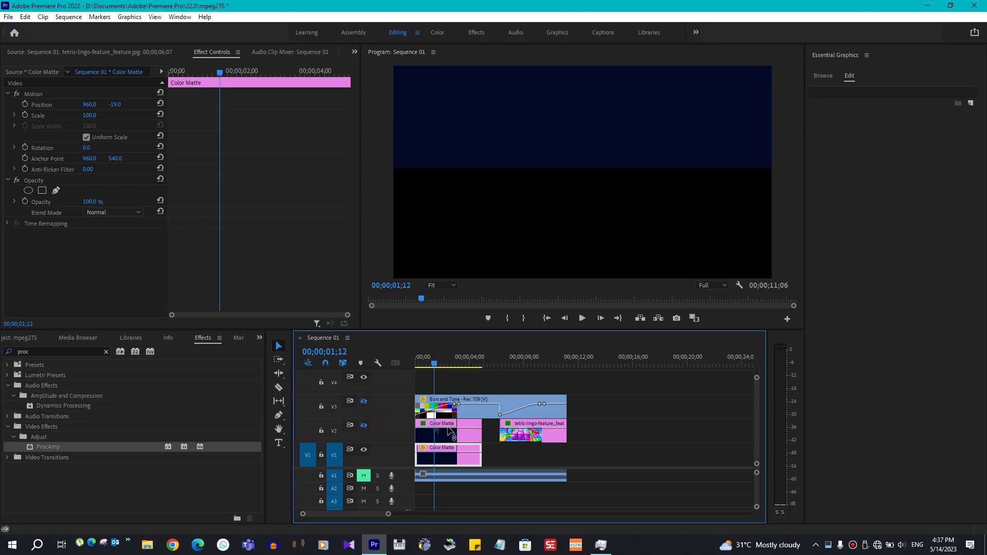
left_click(429, 140)
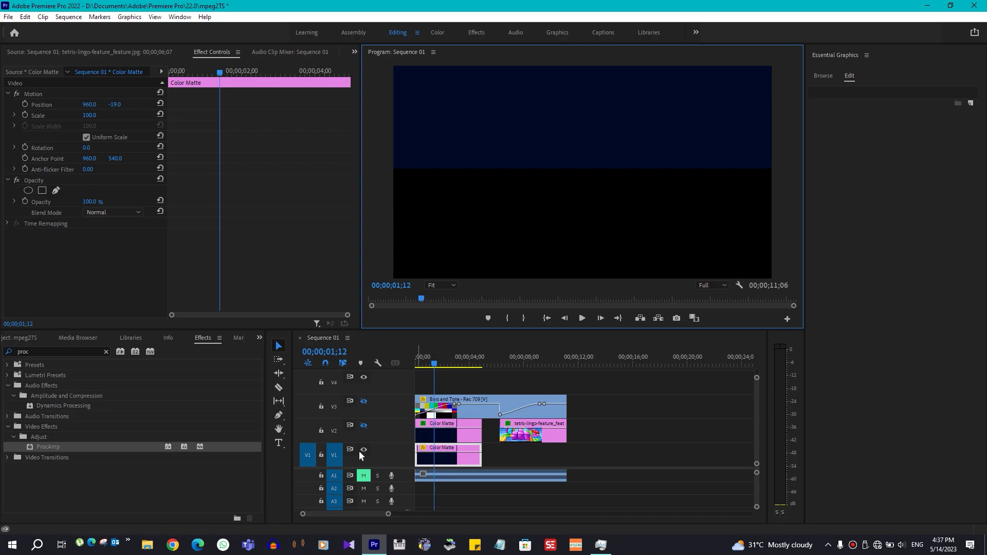
left_click(363, 427)
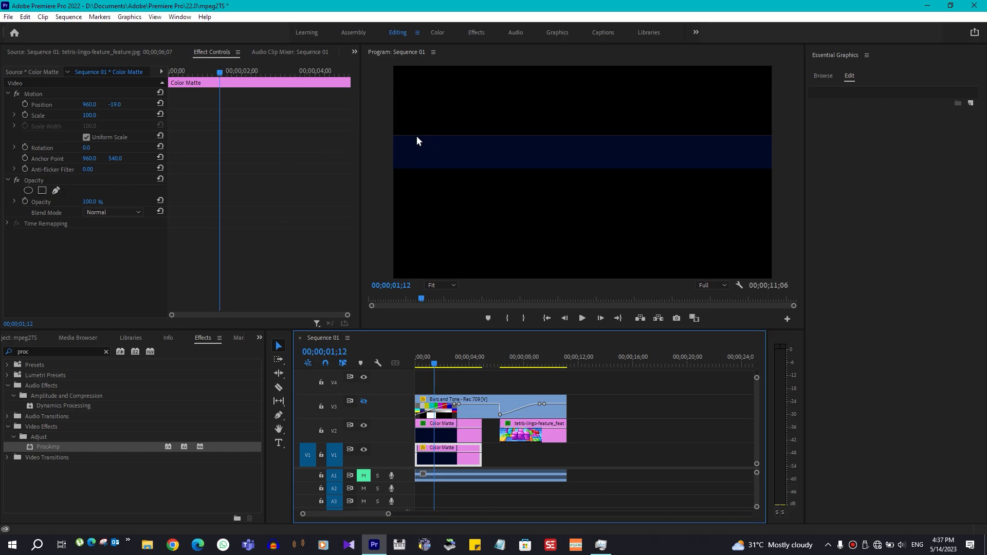
left_click(450, 287)
left_click(450, 331)
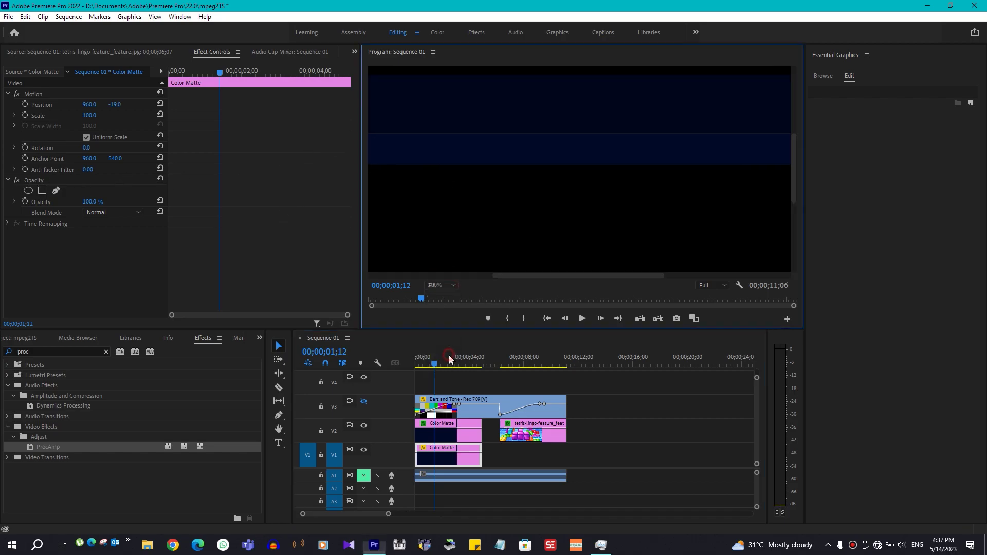
left_click_drag(794, 147, 794, 122)
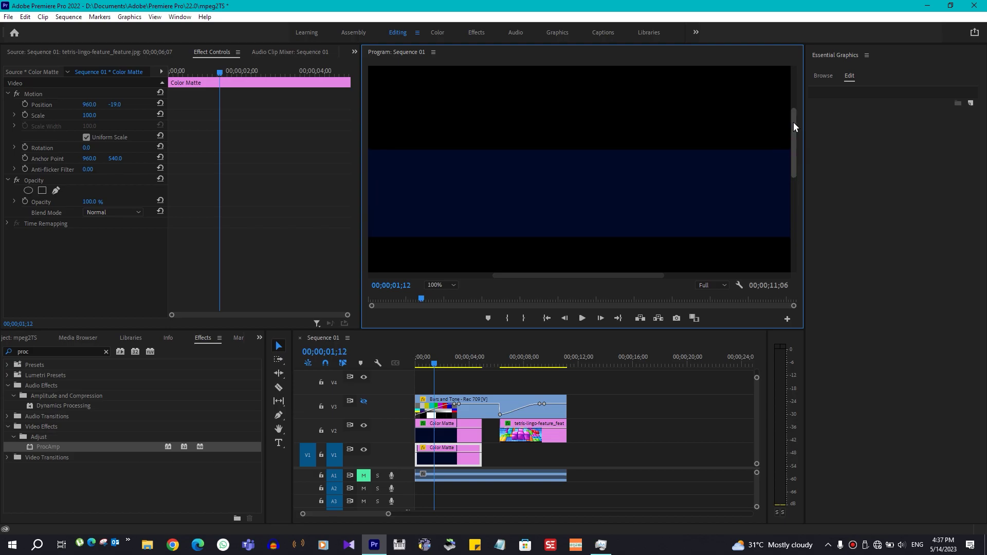
left_click_drag(552, 276, 423, 294)
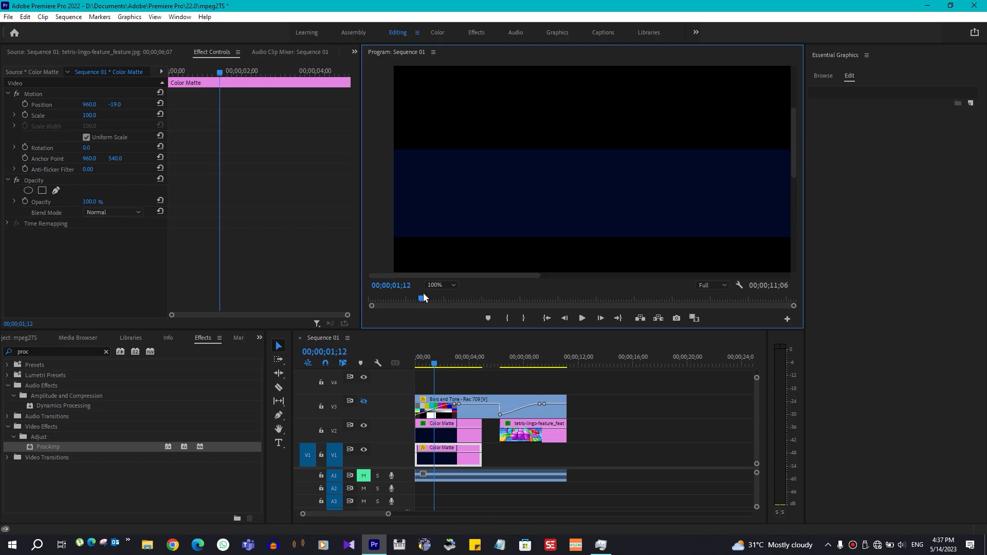
left_click(444, 286)
left_click(448, 296)
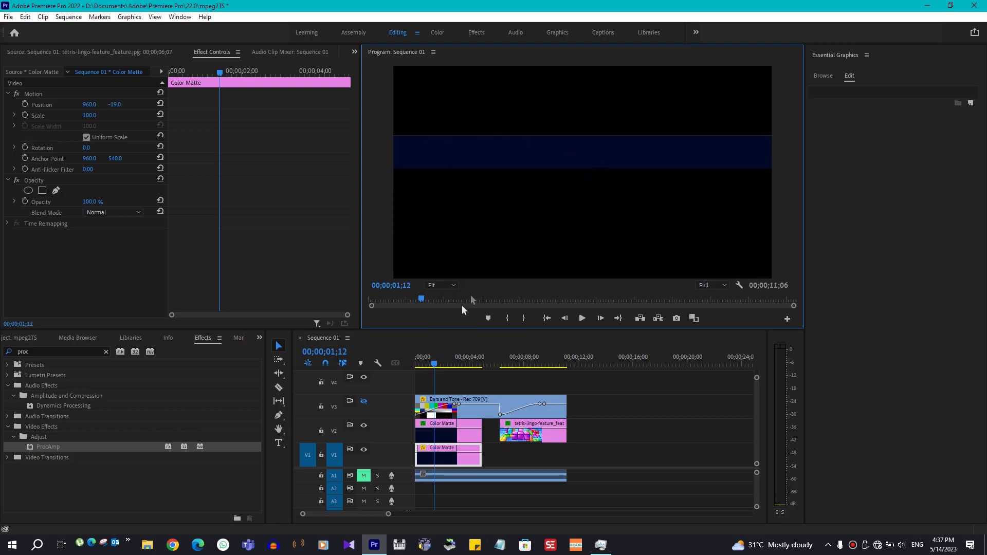
left_click(452, 281)
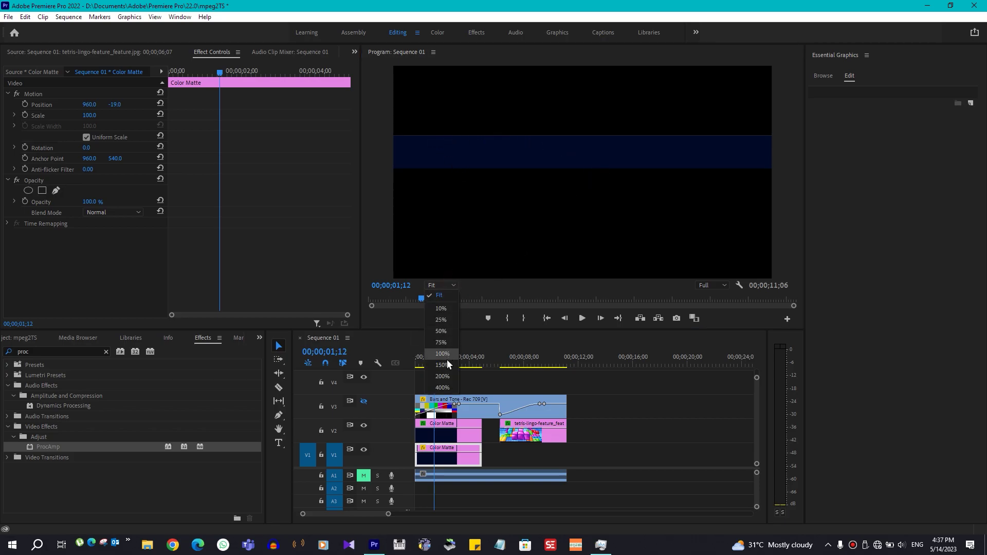
Step: Switch the project renderer from CUDA to OpenCL
left_click(15, 18)
left_click(14, 18)
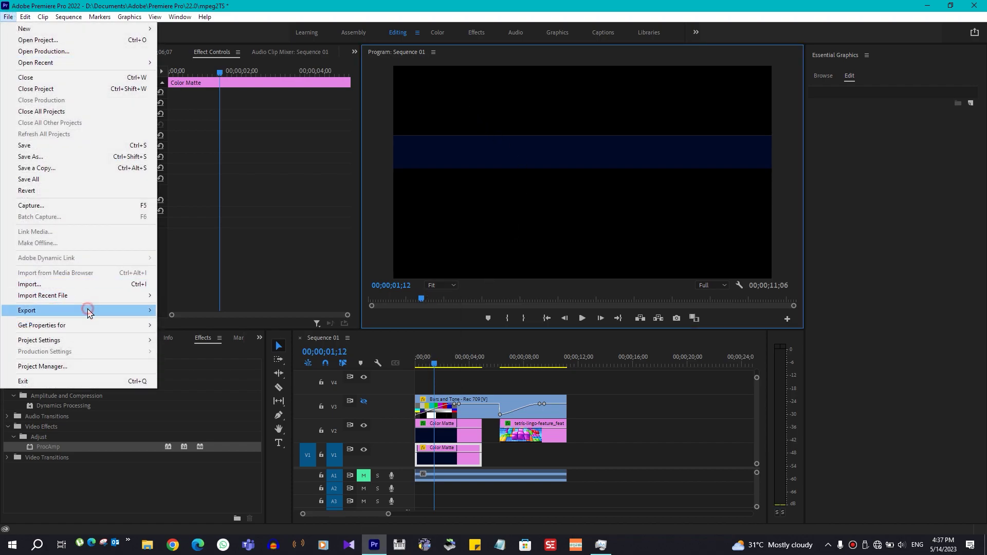
mouse_move(139, 341)
left_click(178, 341)
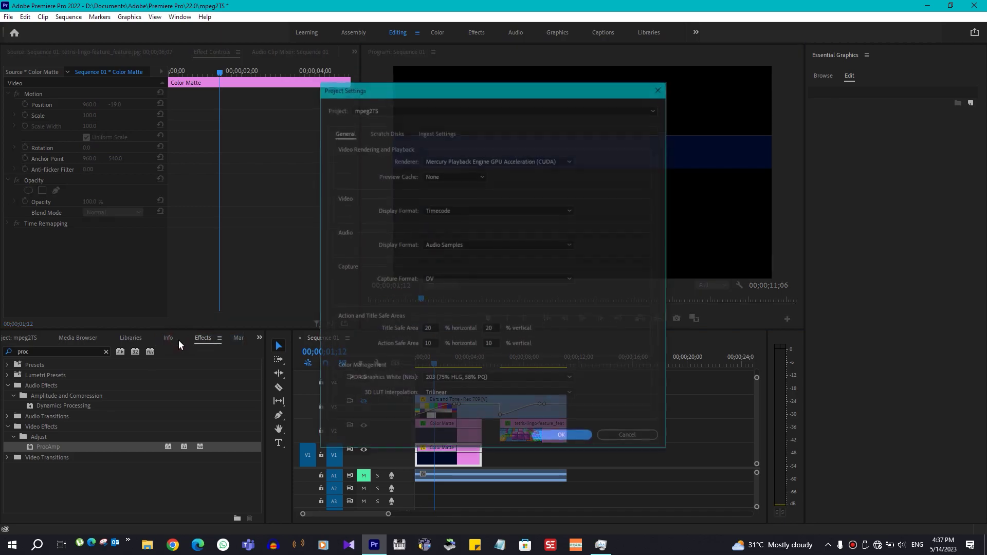
left_click(517, 159)
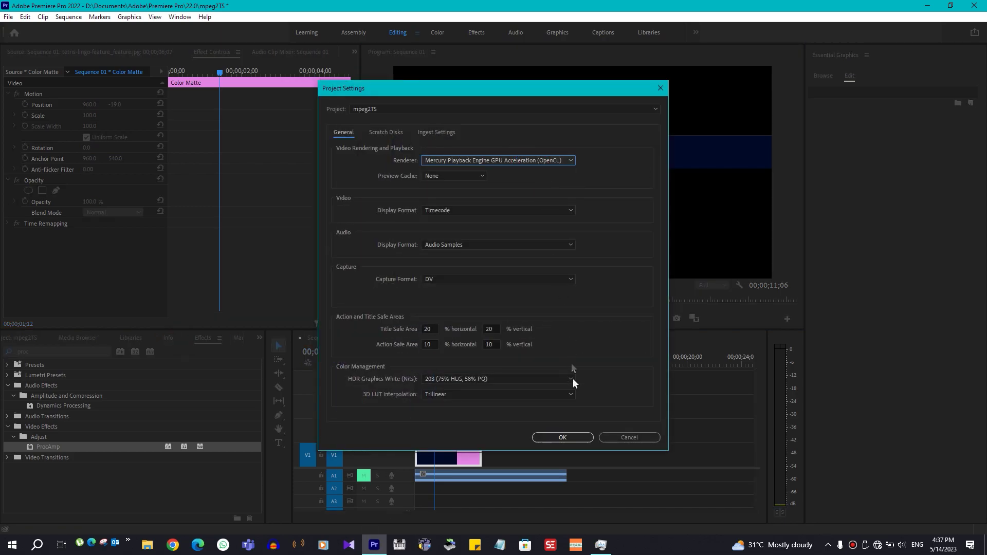
left_click(563, 438)
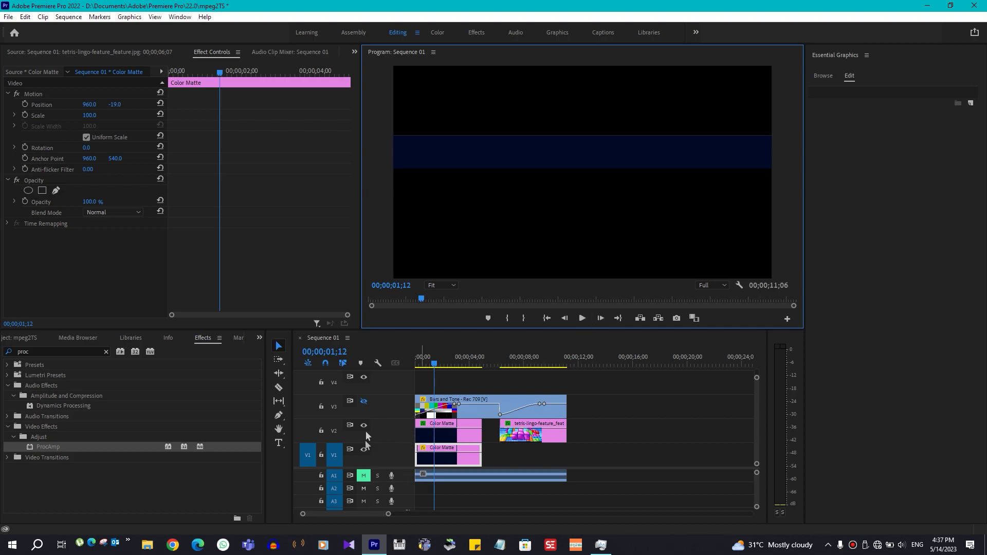
Step: Make track V3 visible again and play the sequence under the OpenCL renderer
left_click(364, 401)
left_click(585, 317)
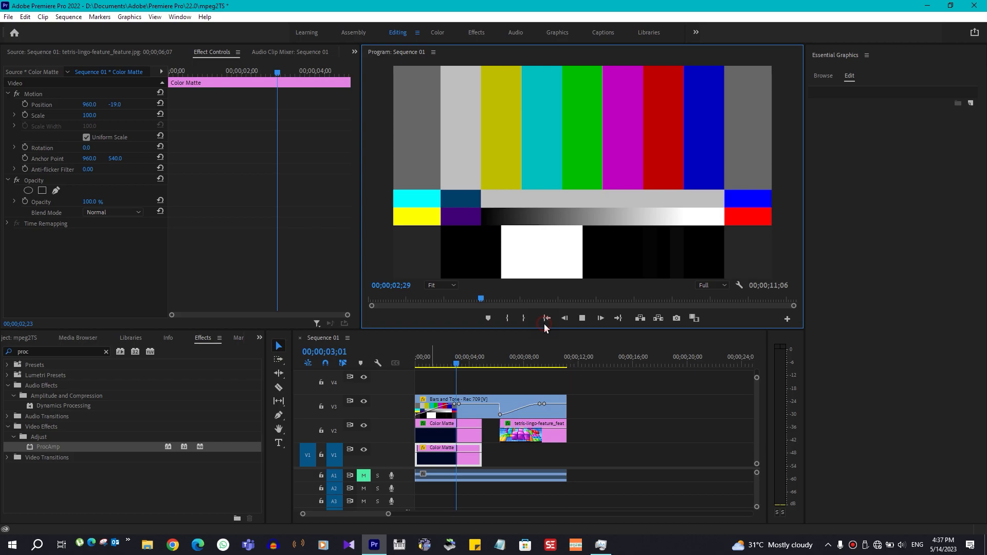
left_click(584, 319)
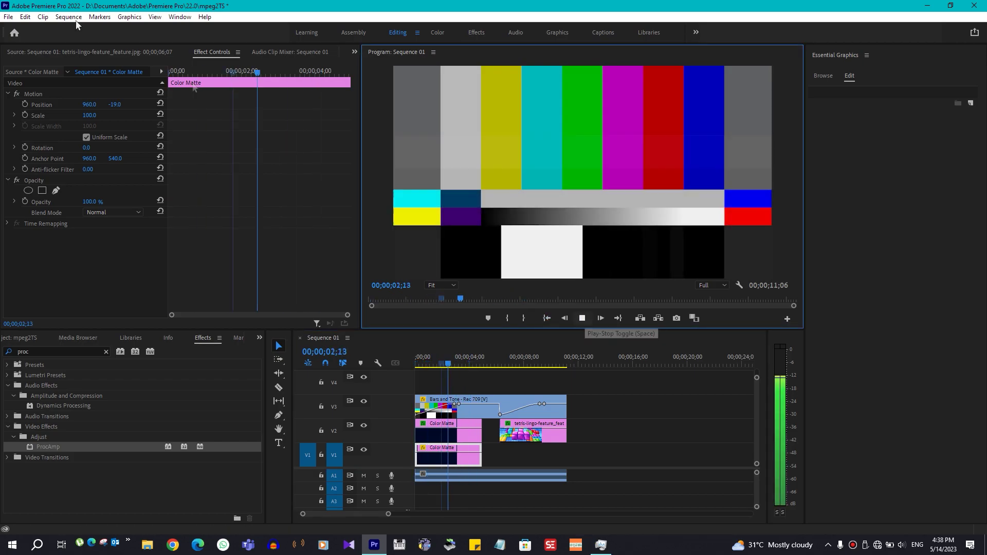
key("space")
Step: Set the renderer back to Mercury Playback Engine GPU Acceleration (CUDA)
left_click(8, 19)
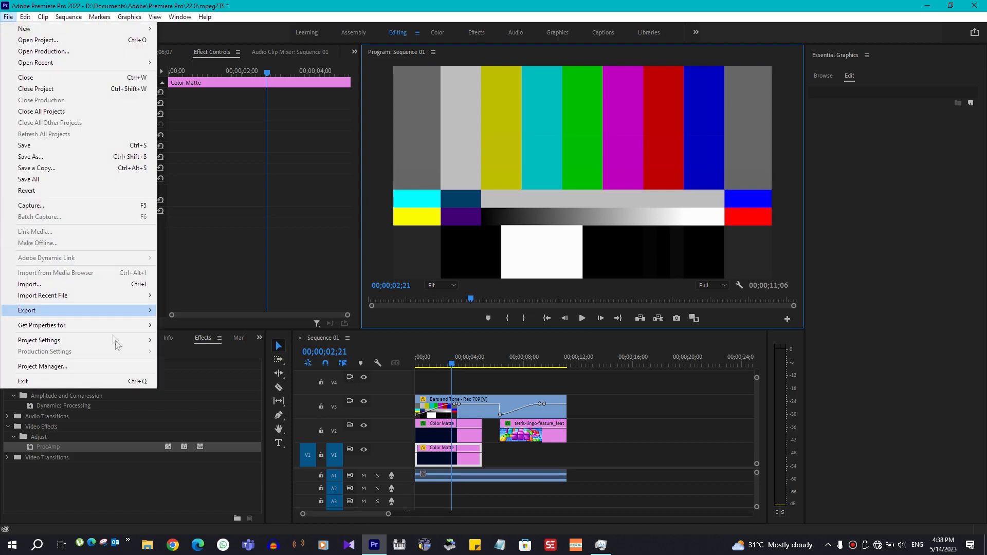
mouse_move(130, 342)
left_click(188, 340)
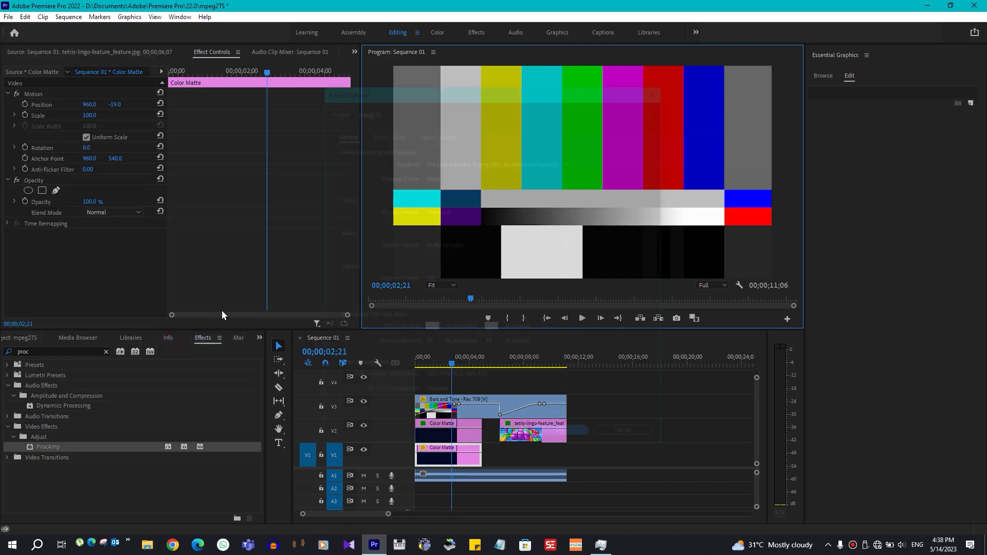
left_click(551, 170)
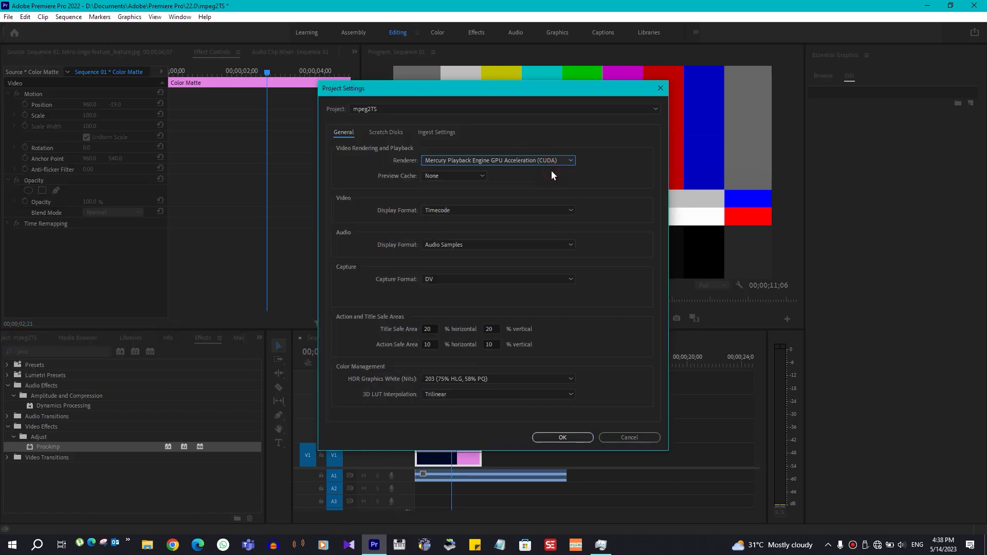
left_click(562, 437)
Step: Play the sequence from the start, then toggle the V3, V2 and V1 track outputs to compare
left_click(547, 319)
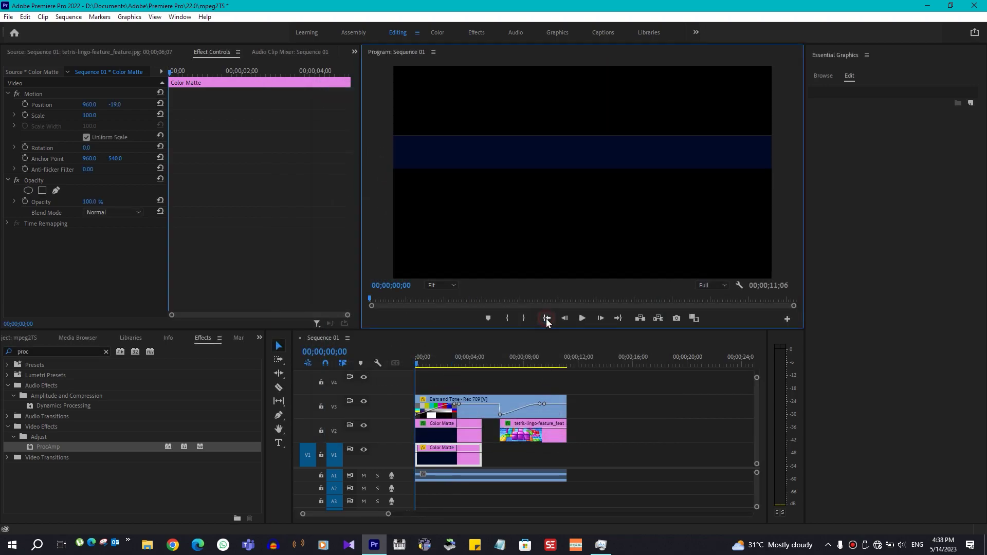
left_click(578, 319)
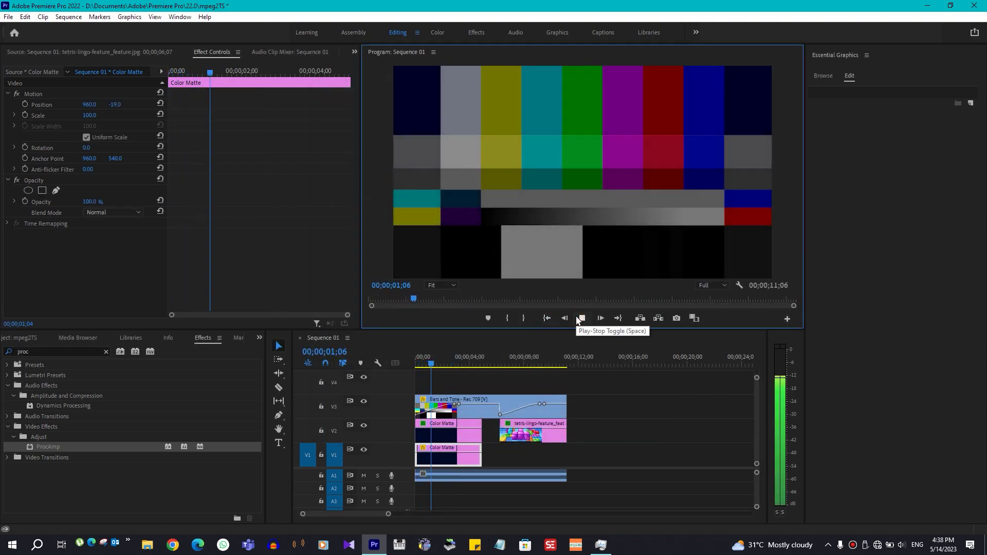
left_click(581, 319)
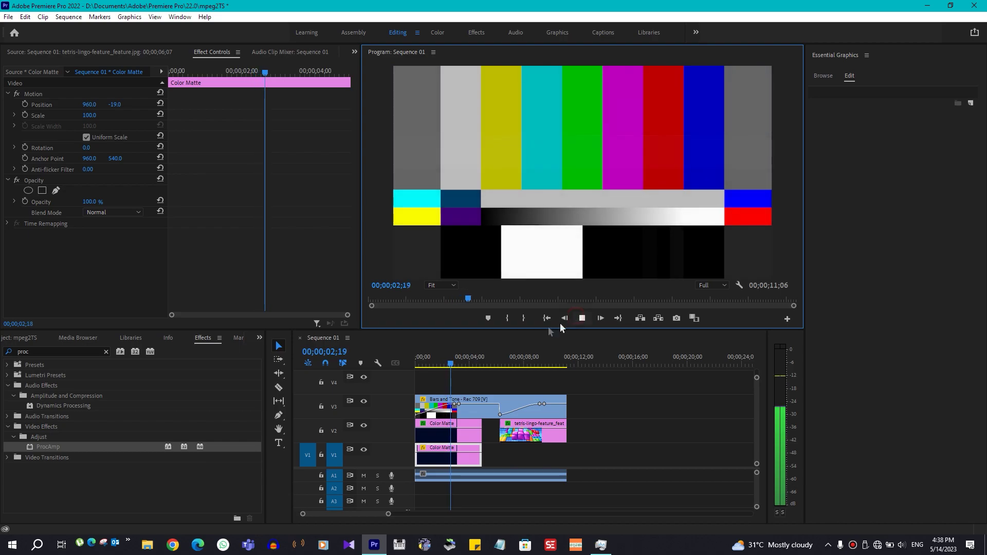
left_click(424, 357)
left_click(363, 402)
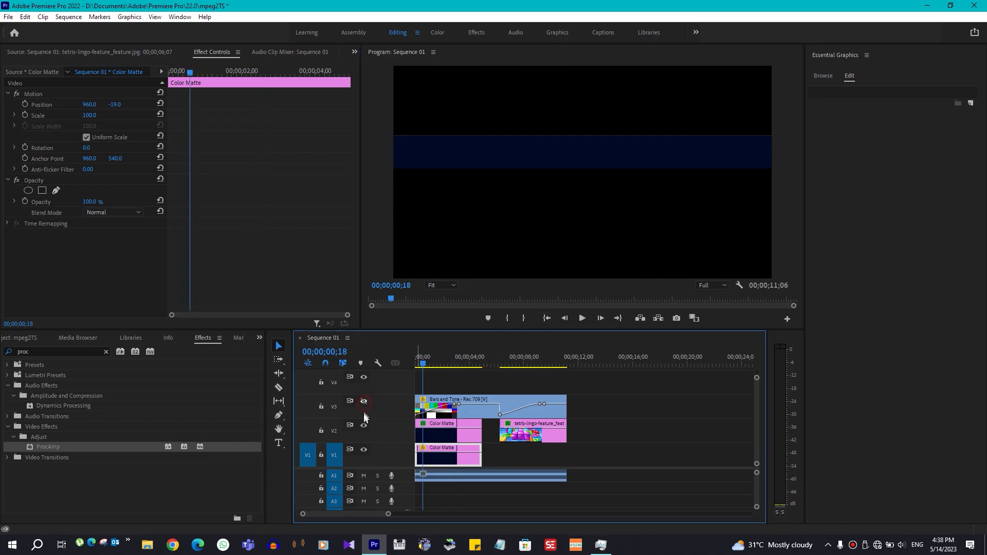
left_click(364, 426)
left_click(364, 426)
left_click(364, 455)
Step: Check the V2 Color Matte's Brightness of -50.0 and switch off the V1 track output
left_click(463, 435)
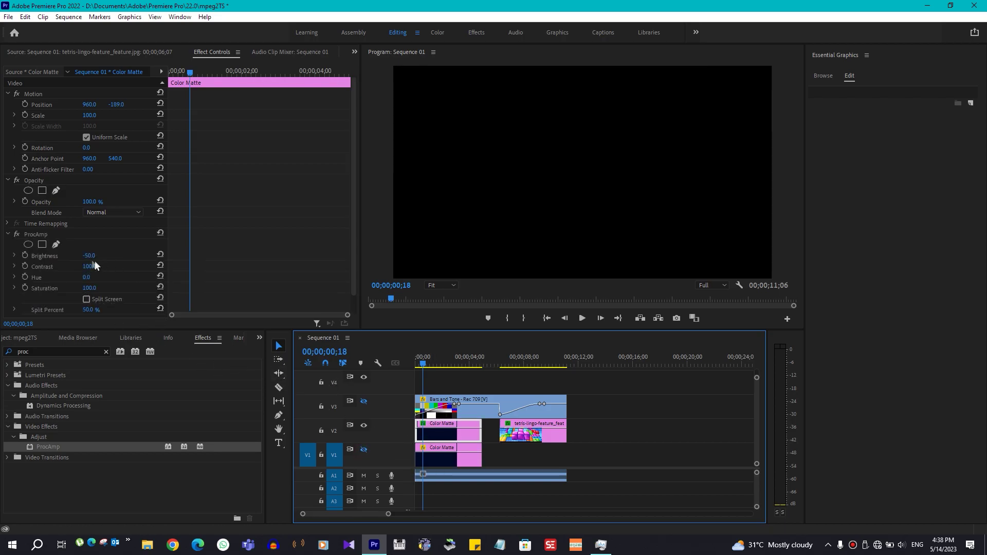
left_click(45, 258)
left_click(90, 256)
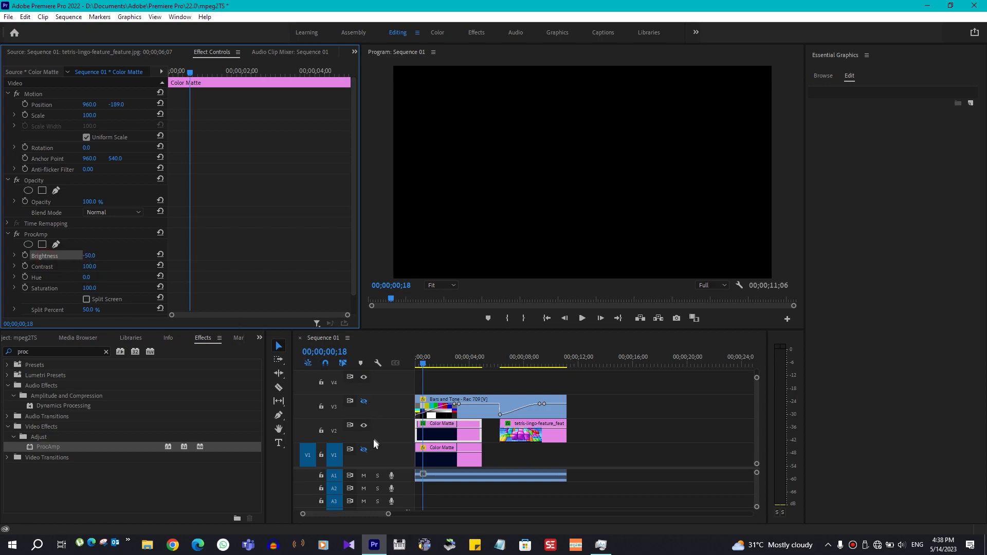
left_click(365, 451)
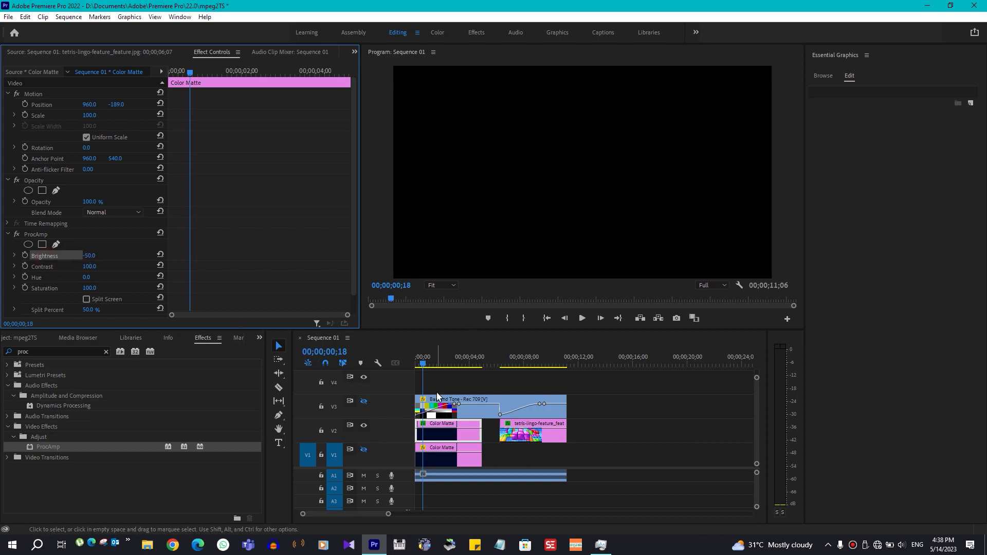
Step: Show V3 again, select Bars and Tone at 00;00;01;12, and check GPU activity in Task Manager
left_click(363, 402)
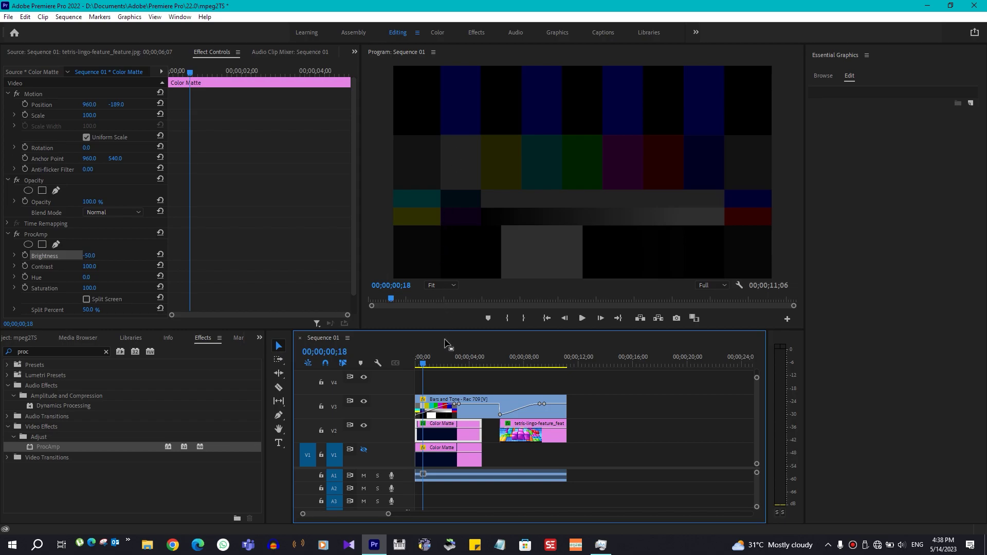
left_click_drag(443, 363, 436, 364)
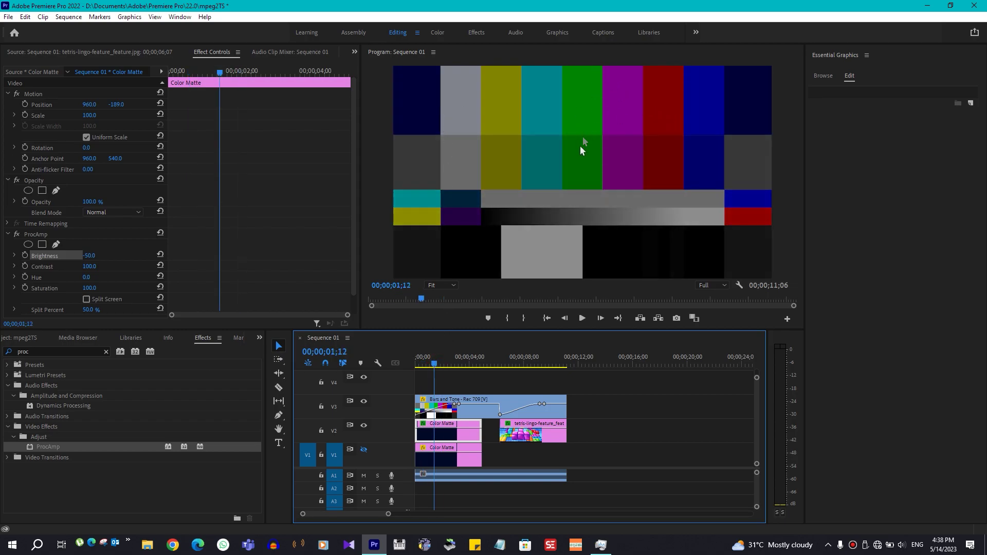
left_click(447, 416)
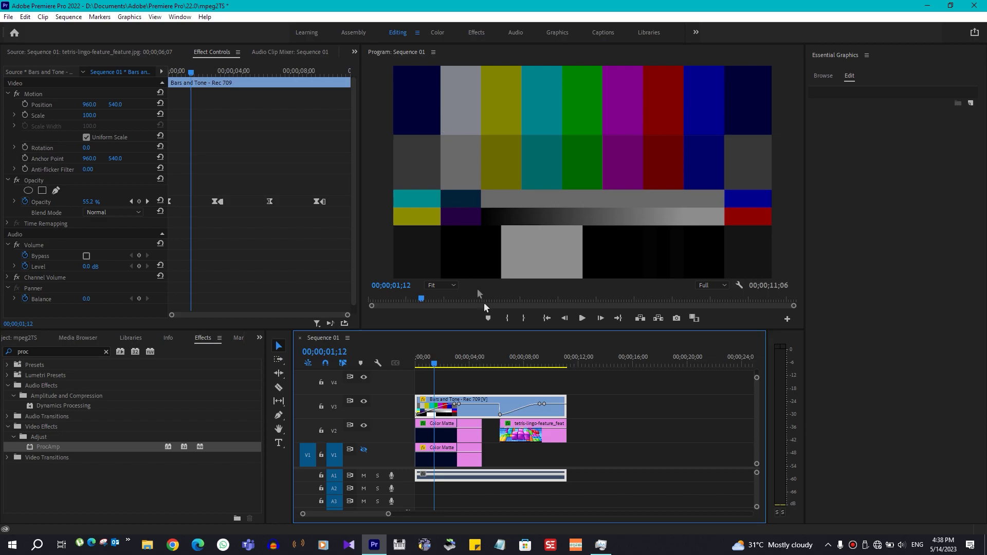
left_click(611, 549)
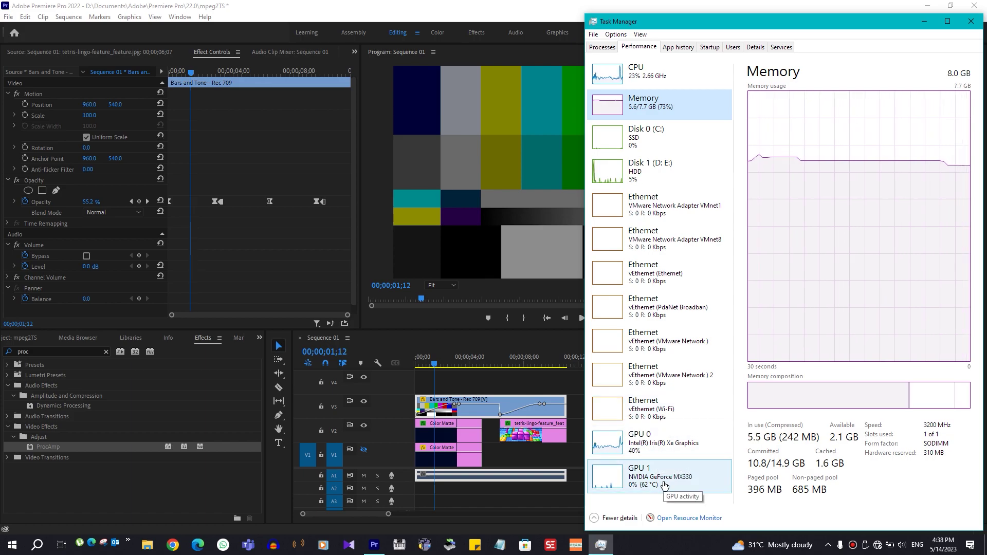
left_click(381, 8)
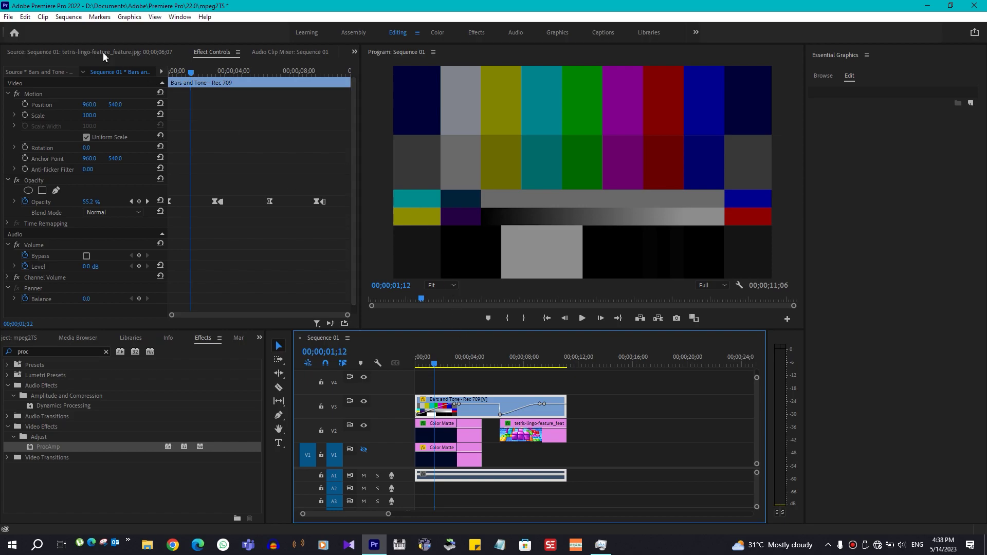
left_click(9, 17)
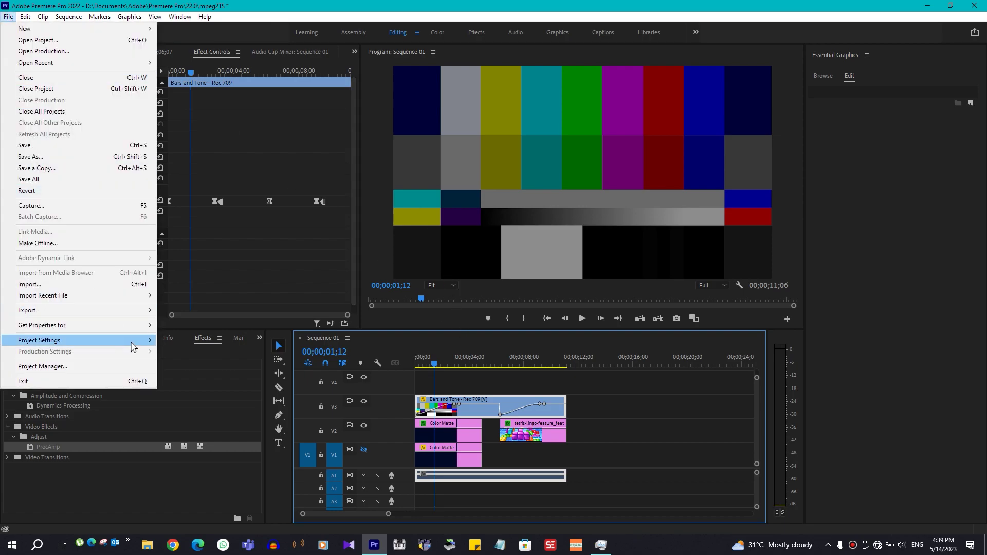
mouse_move(135, 345)
left_click(181, 343)
left_click(506, 160)
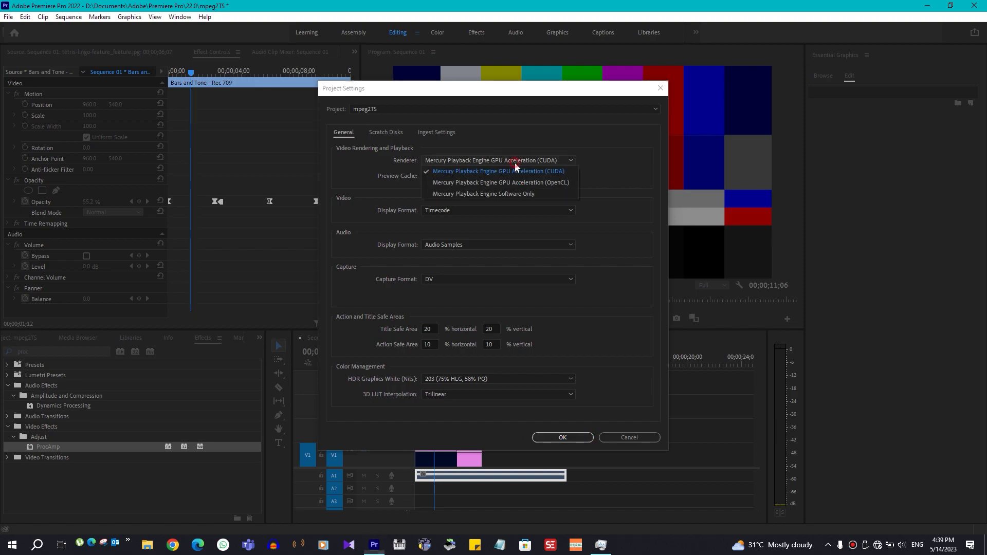
left_click(534, 183)
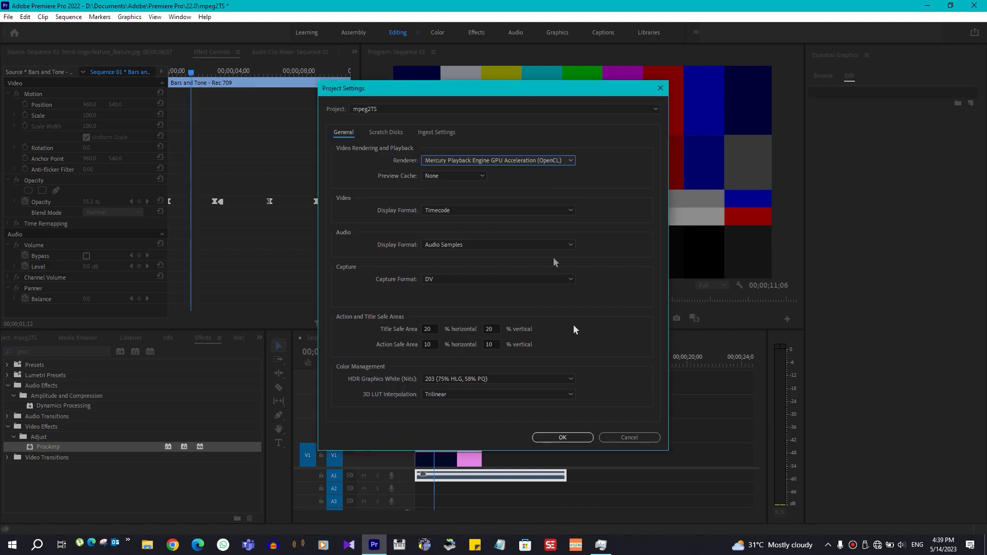
left_click(575, 437)
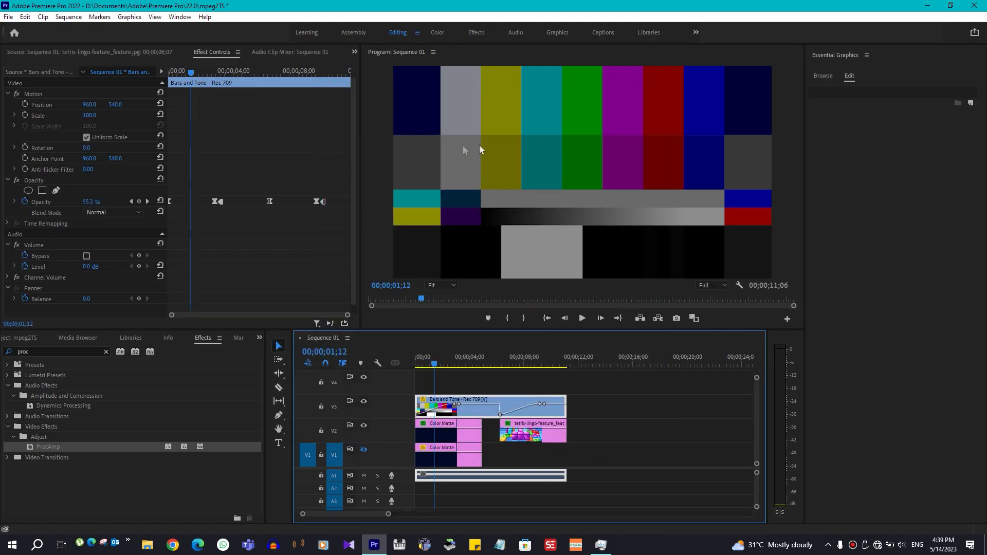
left_click(6, 16)
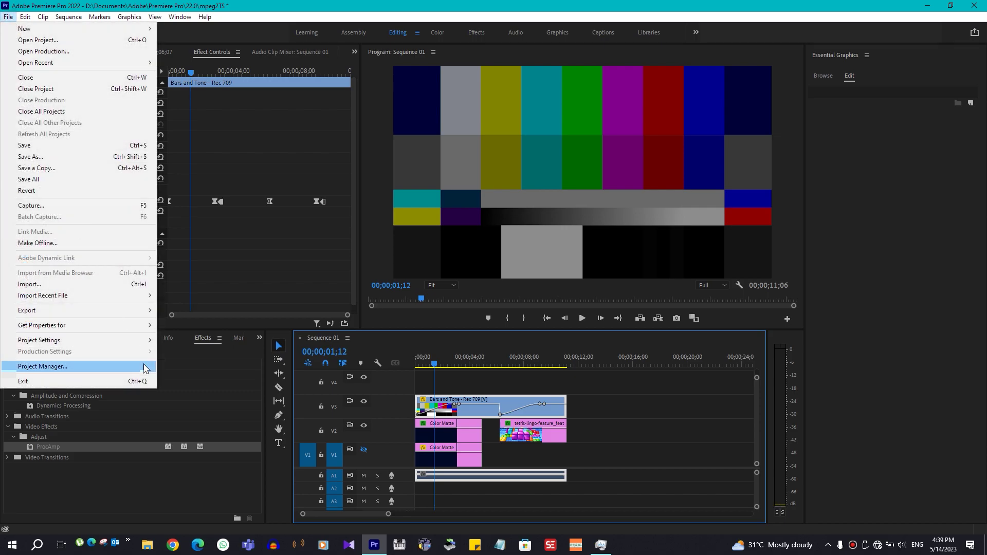
mouse_move(115, 344)
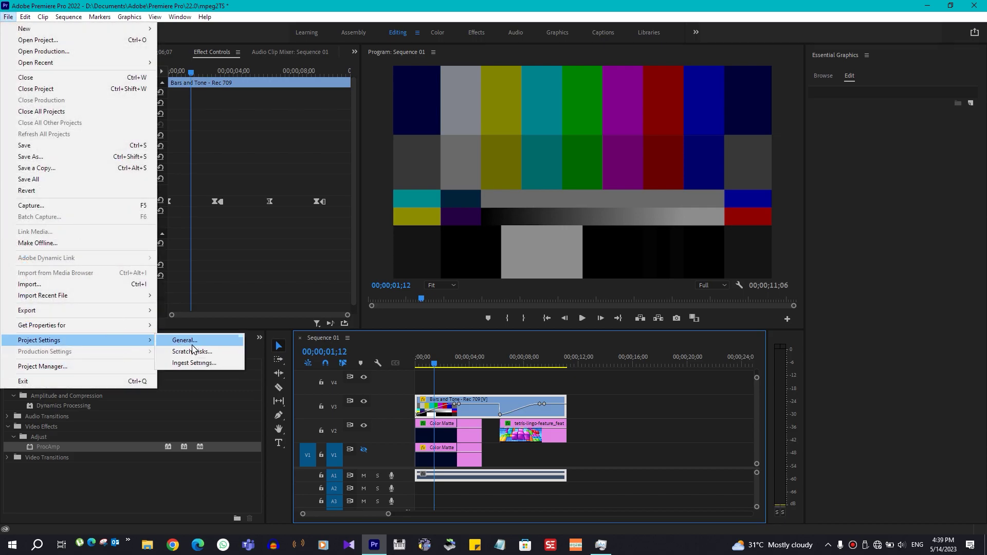
left_click(192, 341)
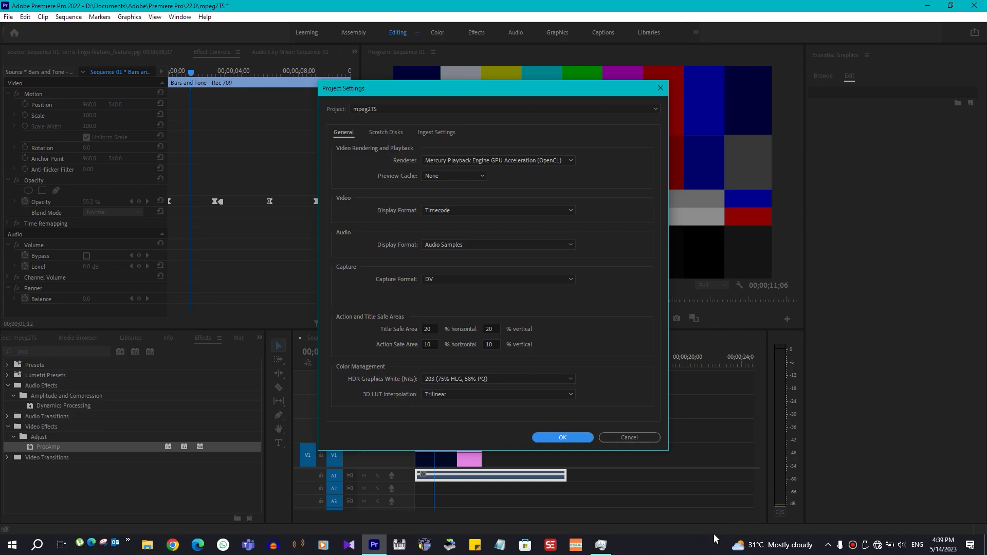
left_click(516, 161)
left_click(535, 182)
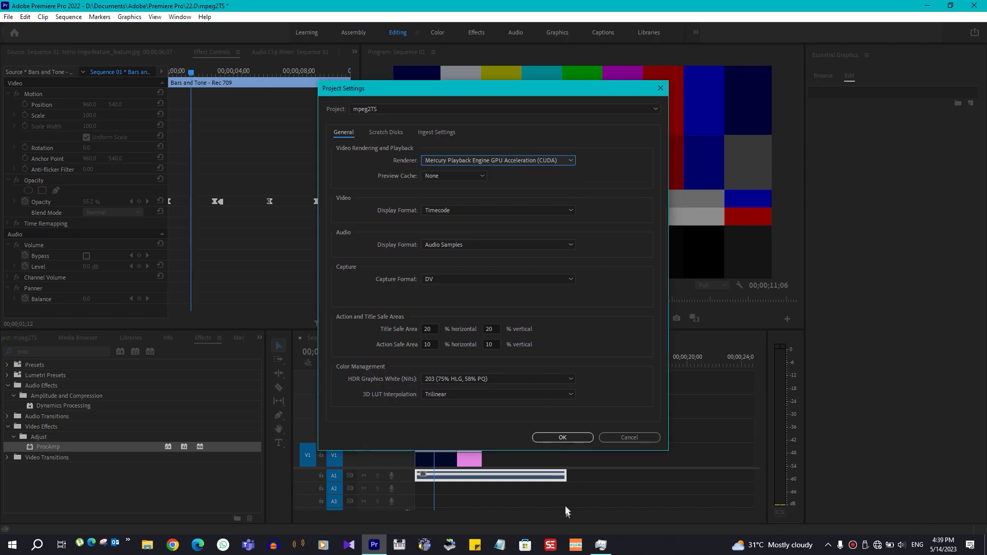
left_click(565, 437)
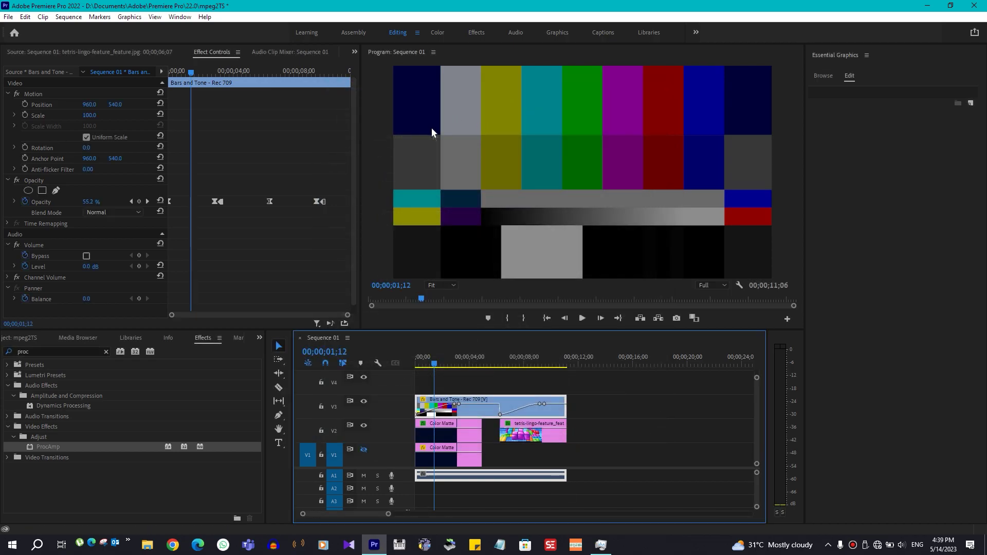
Step: Switch off V1, compare with V3 hidden and shown, and select the tetris clip at 00;00;06;24
left_click(364, 450)
left_click(364, 402)
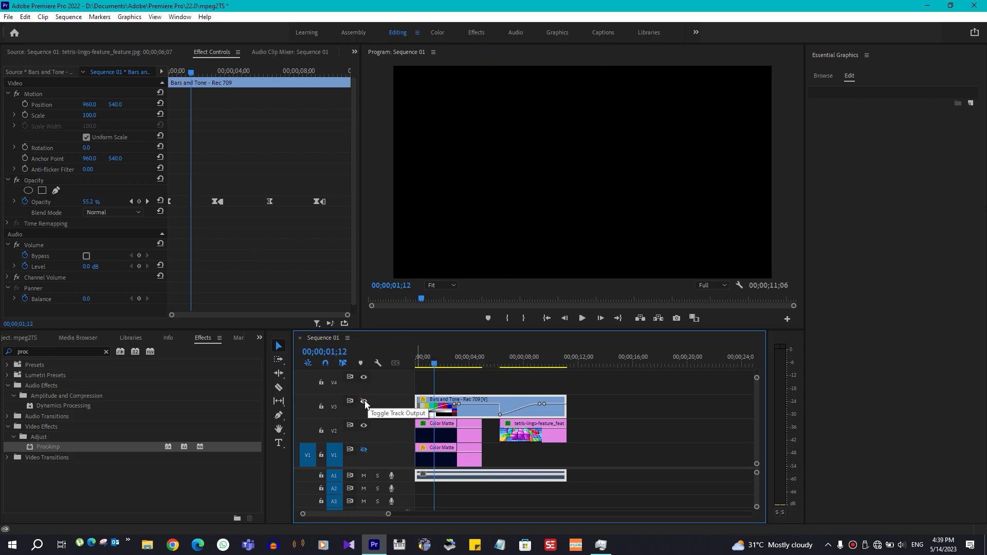
left_click(365, 401)
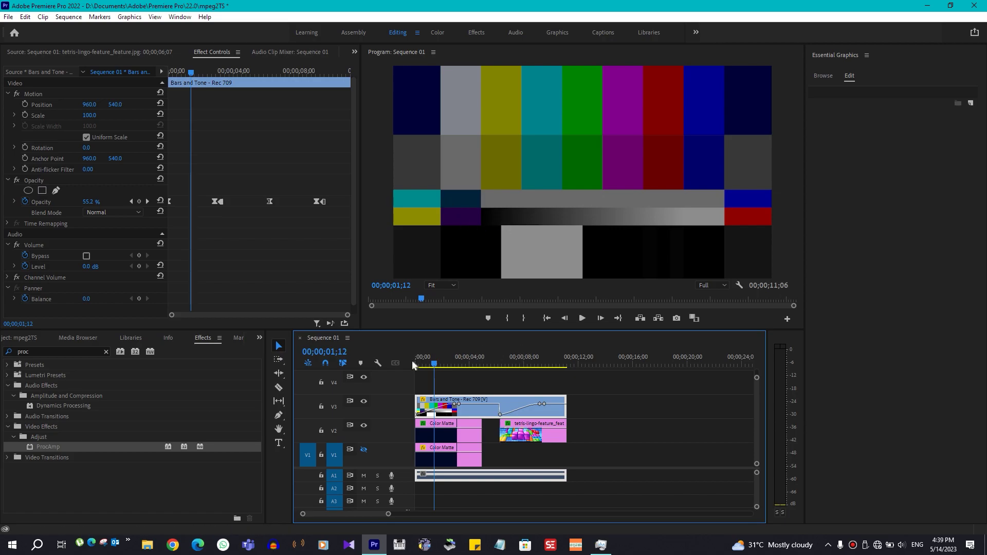
left_click(508, 358)
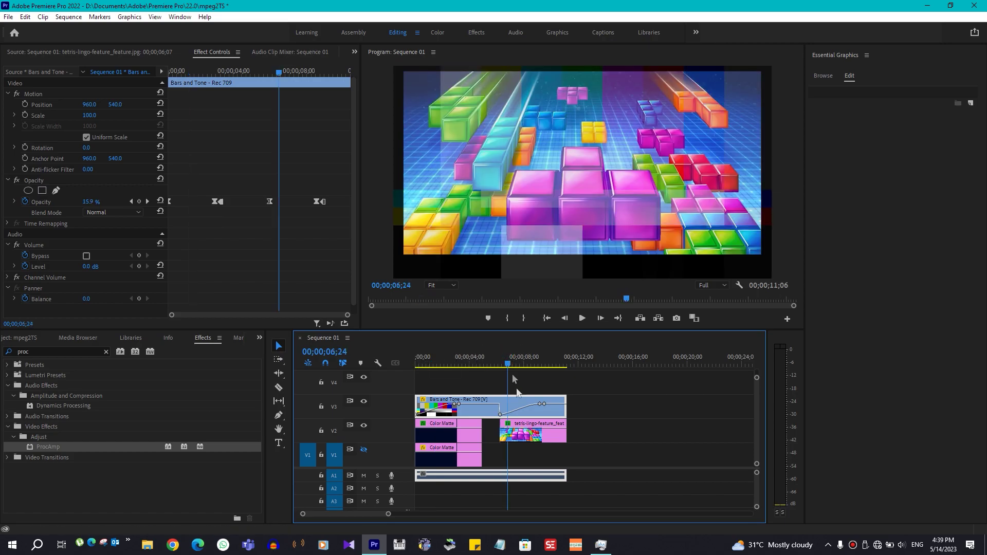
left_click(533, 441)
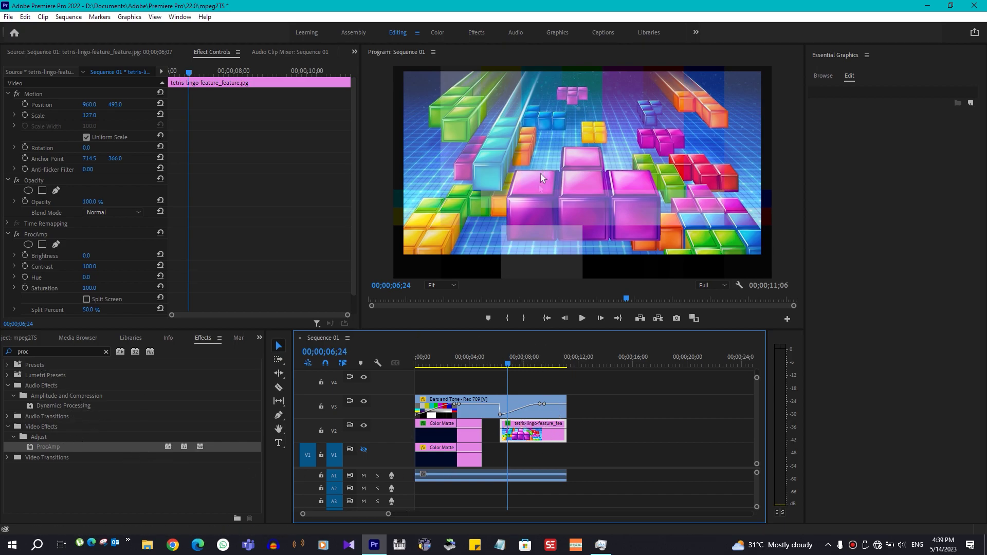
Step: Lower the tetris image's ProcAmp Brightness to -61.0 and move the playhead to 00;00;07;10
left_click(366, 402)
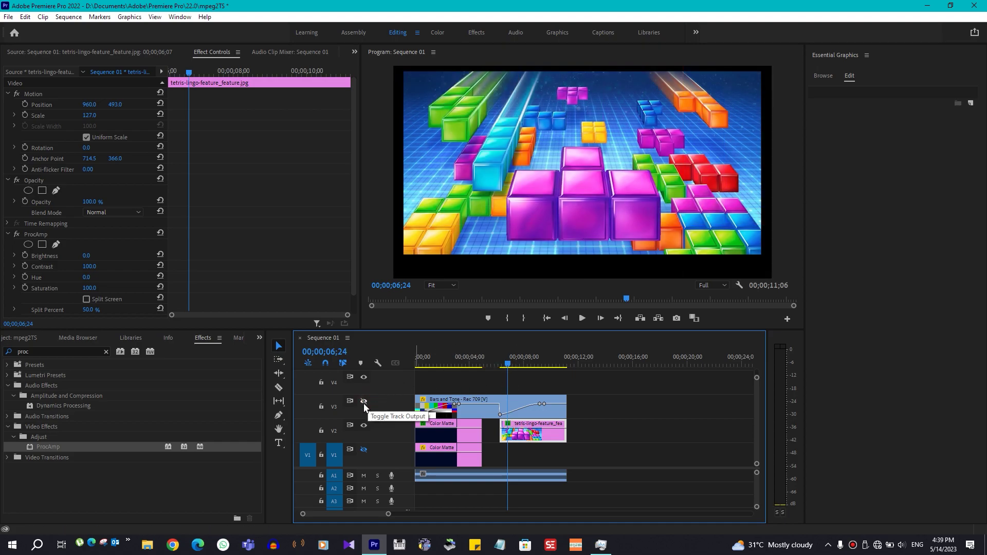
left_click(364, 403)
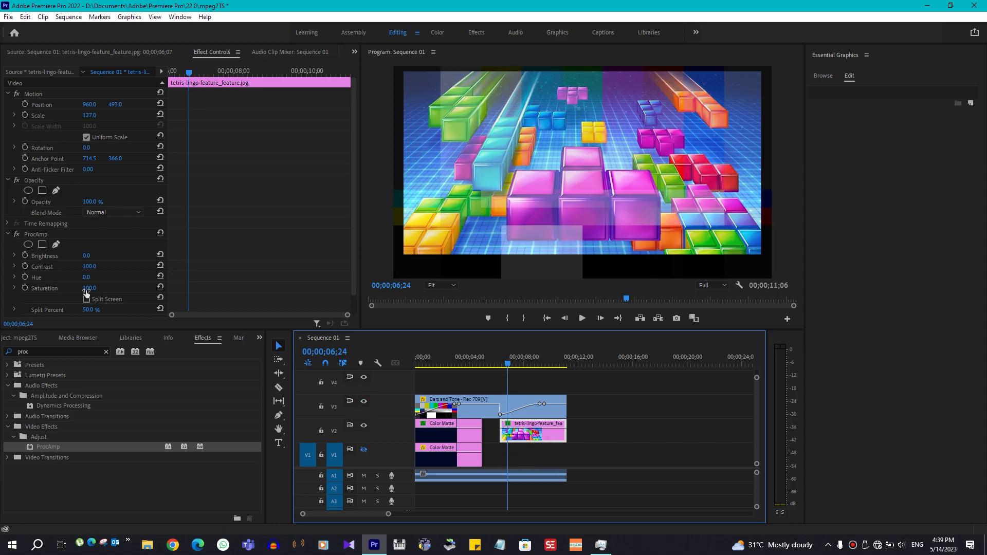
left_click_drag(90, 256, 59, 256)
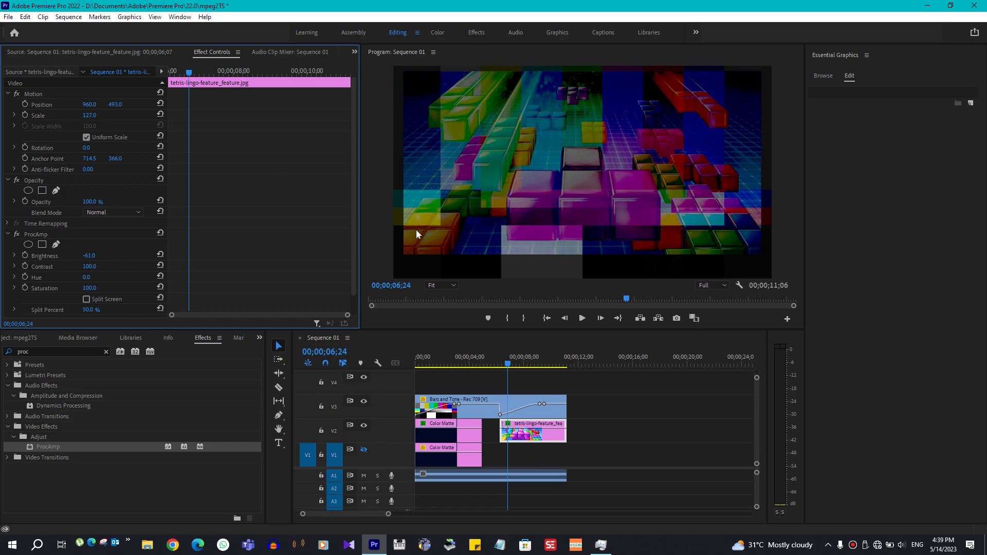
left_click(515, 359)
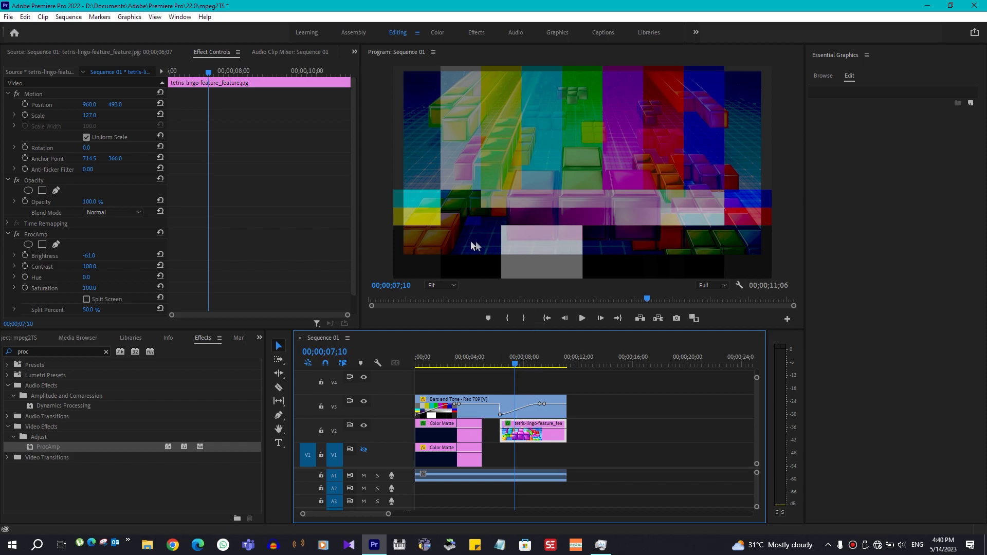
left_click(8, 16)
Step: Look over the General project settings without changes, then move the playhead to 00;00;08;00
mouse_move(83, 340)
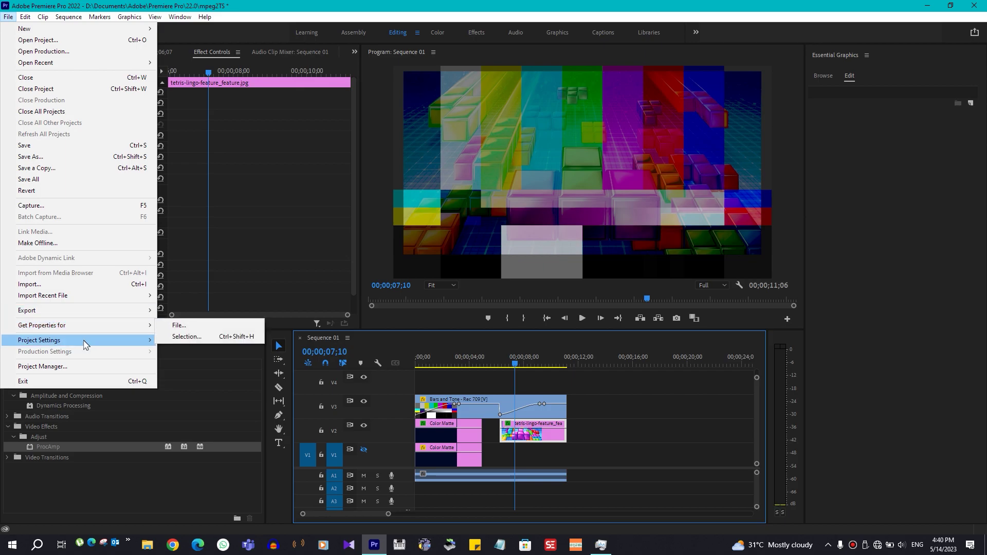
left_click(184, 340)
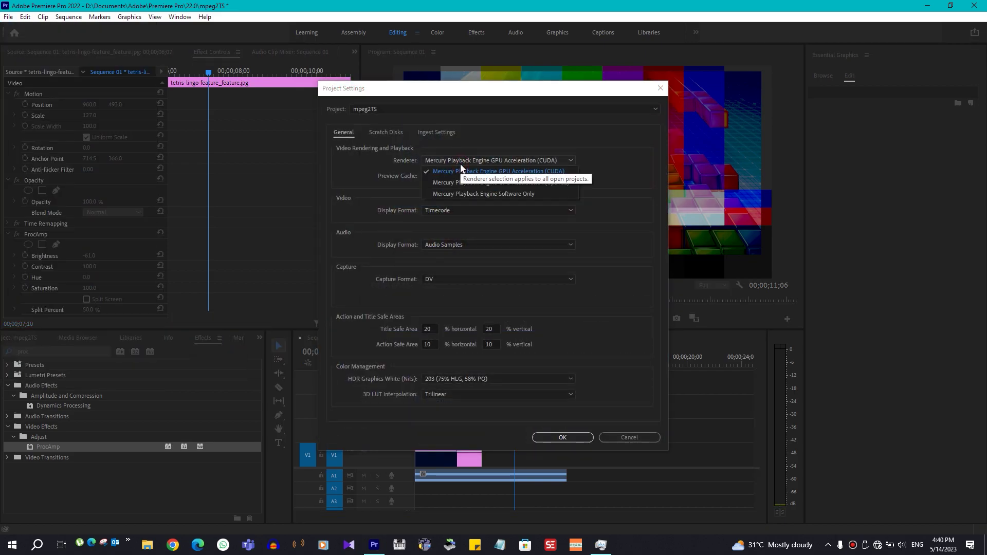
left_click(556, 437)
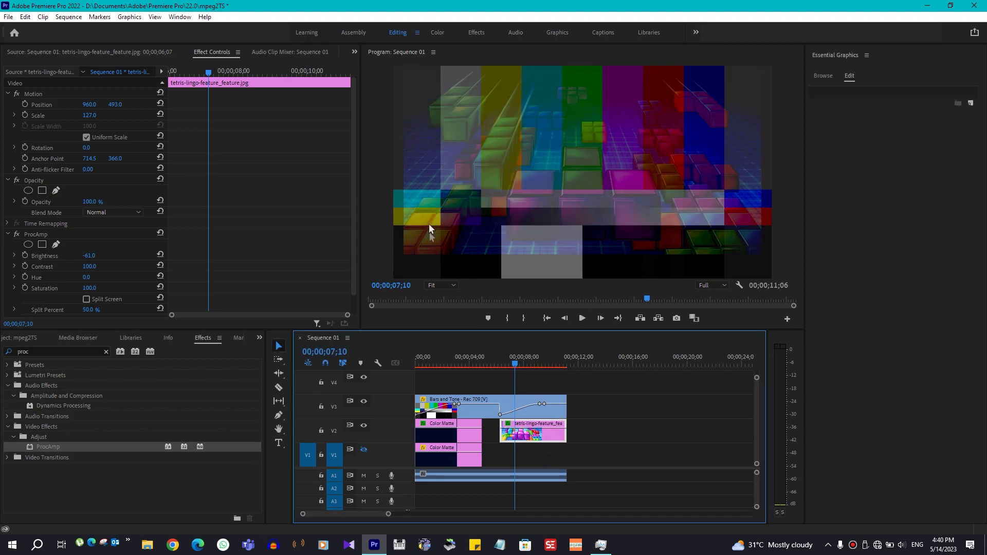
left_click(521, 357)
left_click(526, 357)
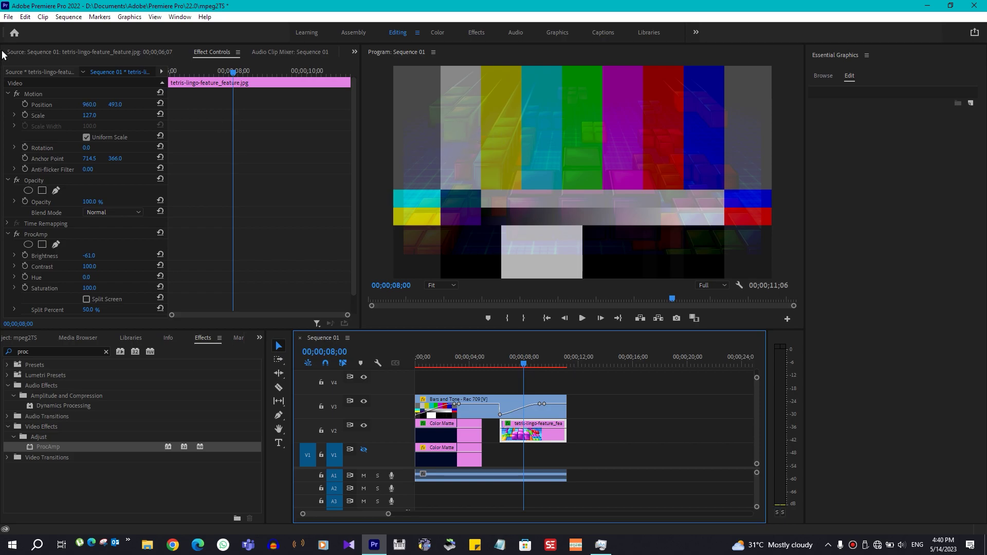
Step: Set the renderer to Mercury Playback Engine GPU Acceleration (CUDA) and scrub to 00;00;08;16
left_click(8, 17)
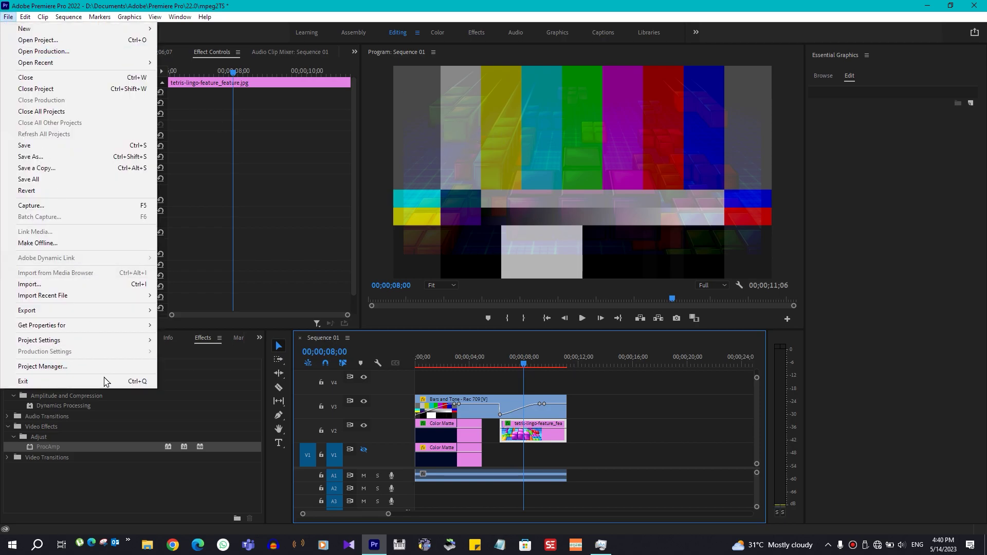
mouse_move(131, 341)
left_click(173, 340)
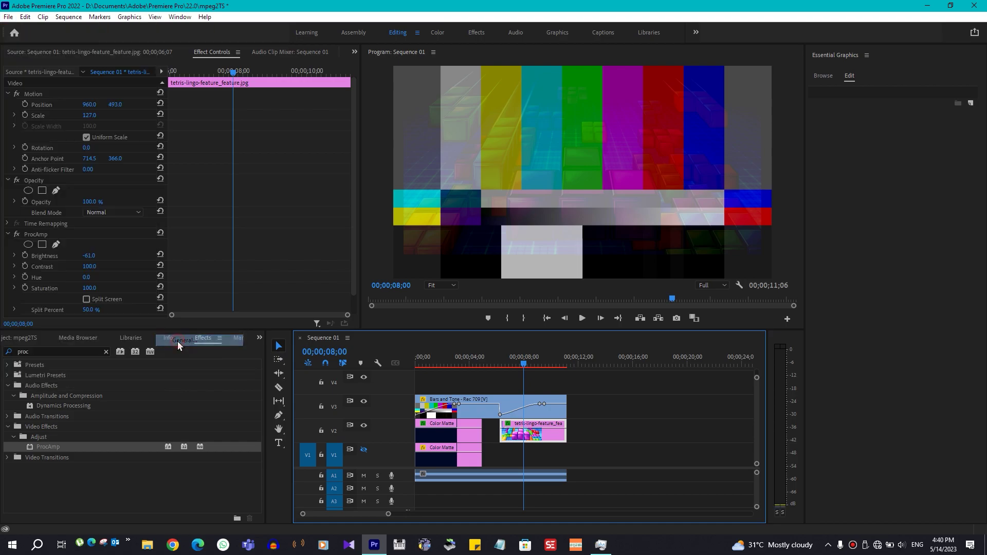
left_click(500, 164)
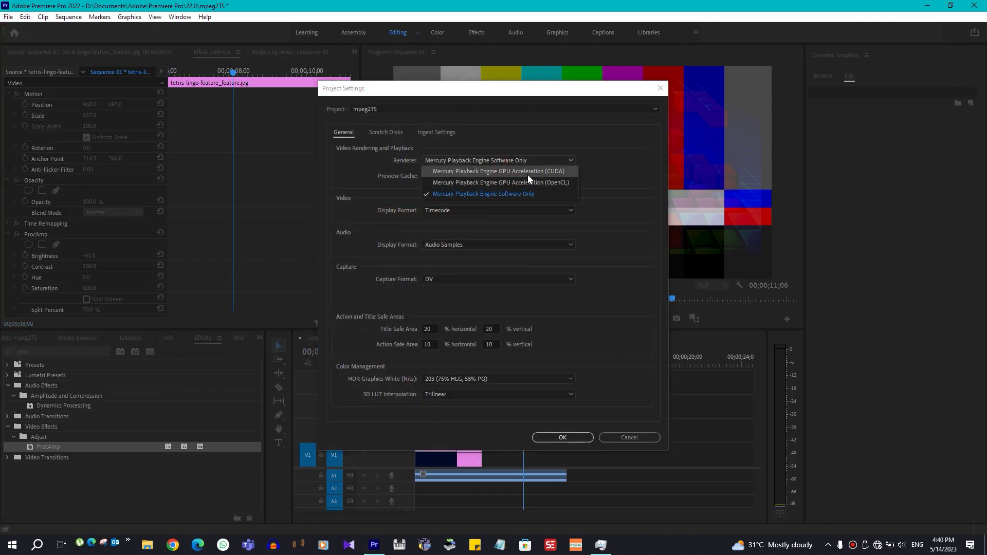
left_click(528, 173)
left_click(575, 434)
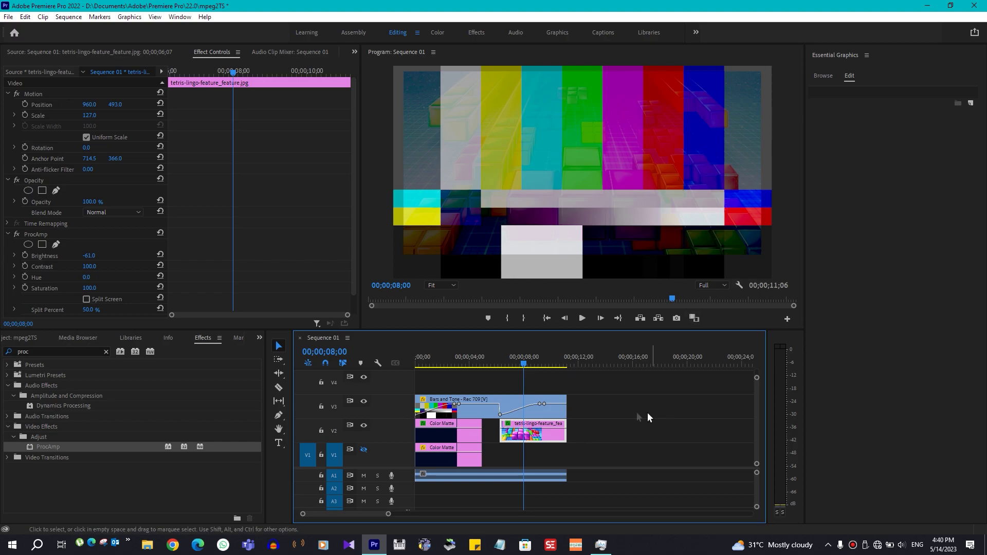
left_click(527, 365)
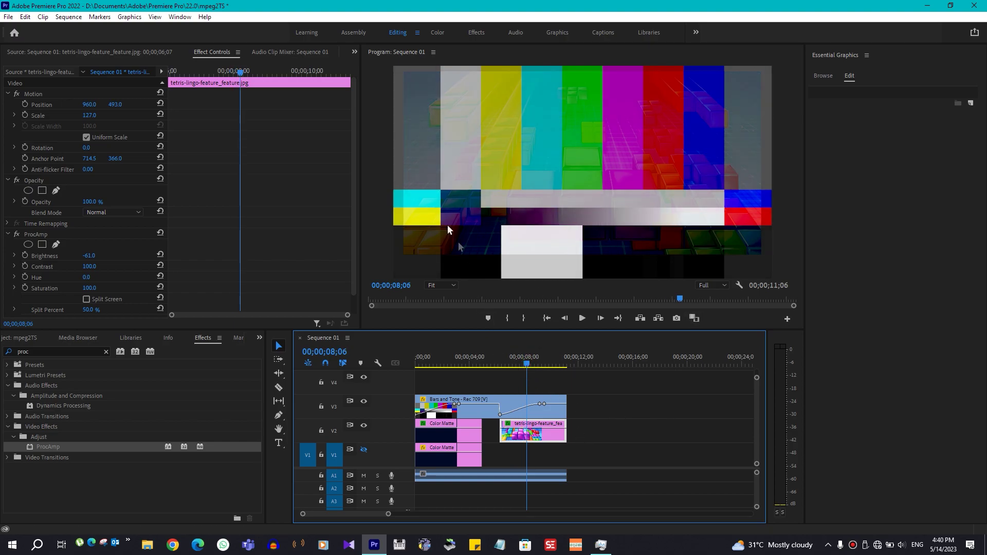
left_click_drag(517, 363, 532, 366)
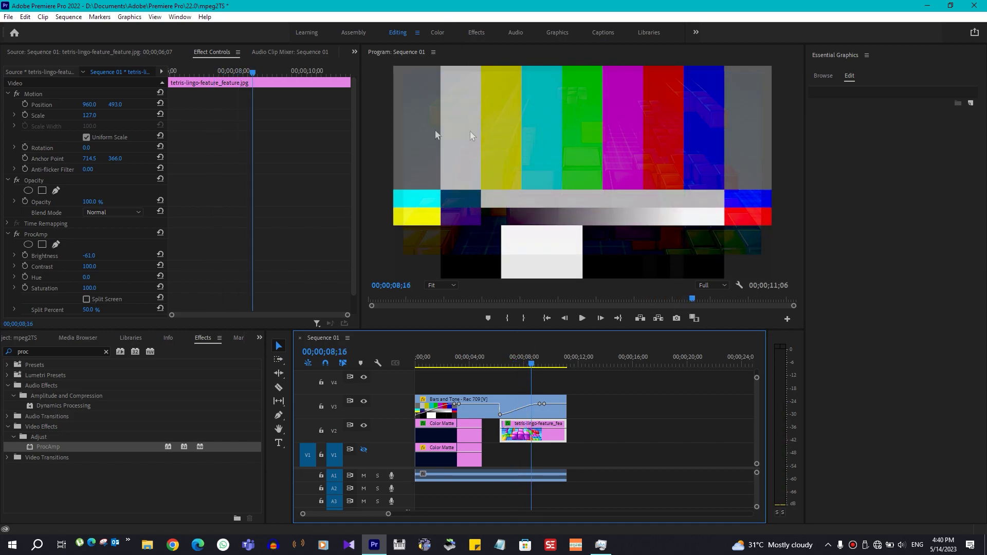
Step: Switch the project renderer to Mercury Playback Engine Software Only
left_click(8, 16)
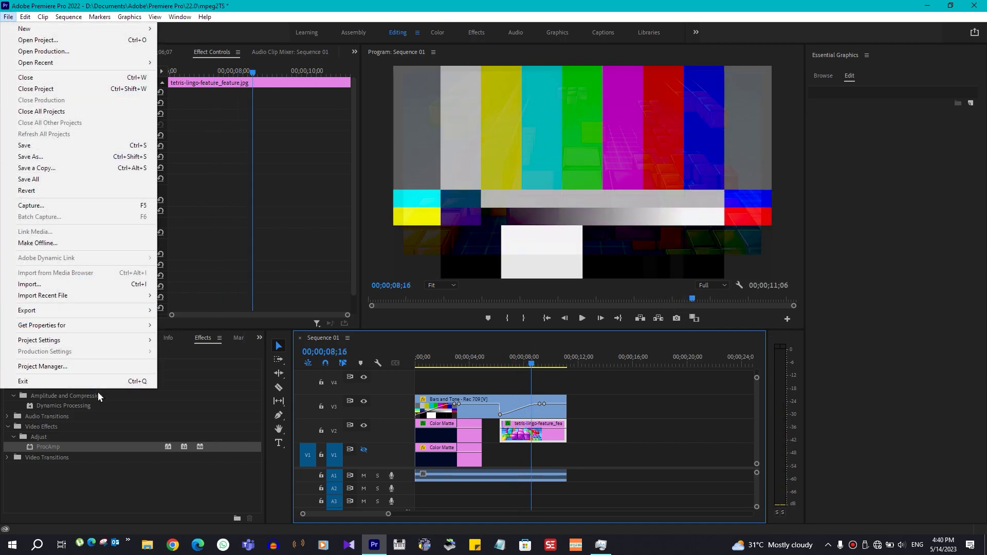
mouse_move(124, 340)
left_click(206, 337)
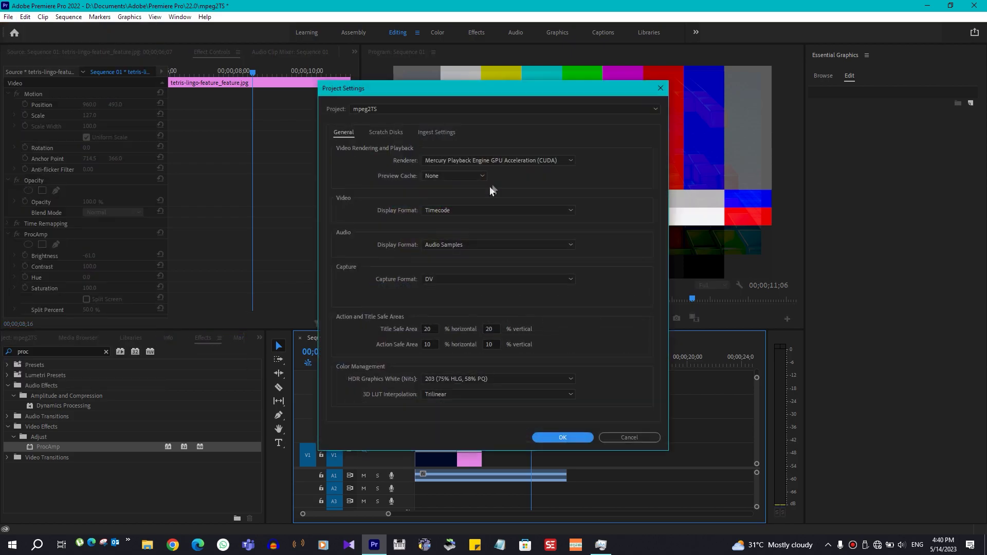
left_click(515, 162)
left_click(548, 194)
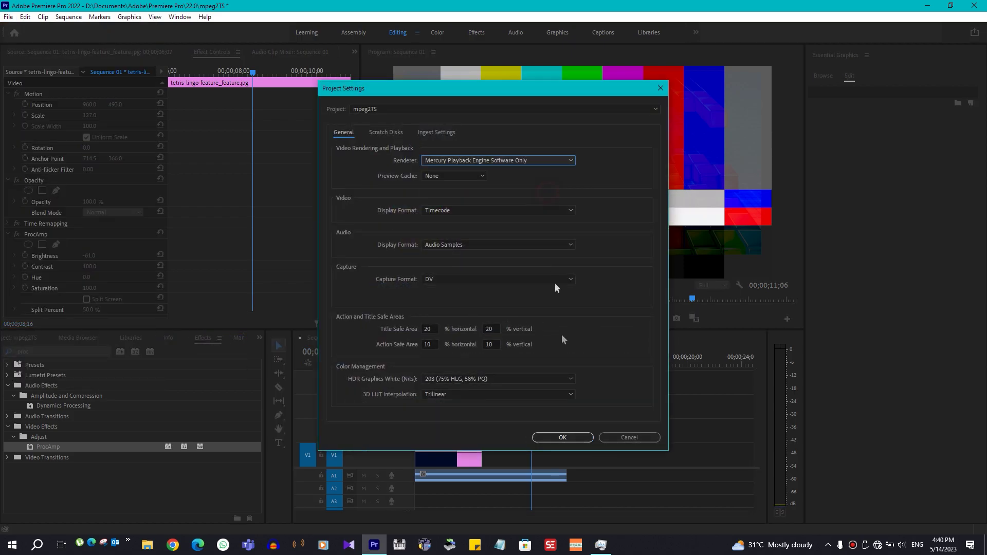
left_click(563, 437)
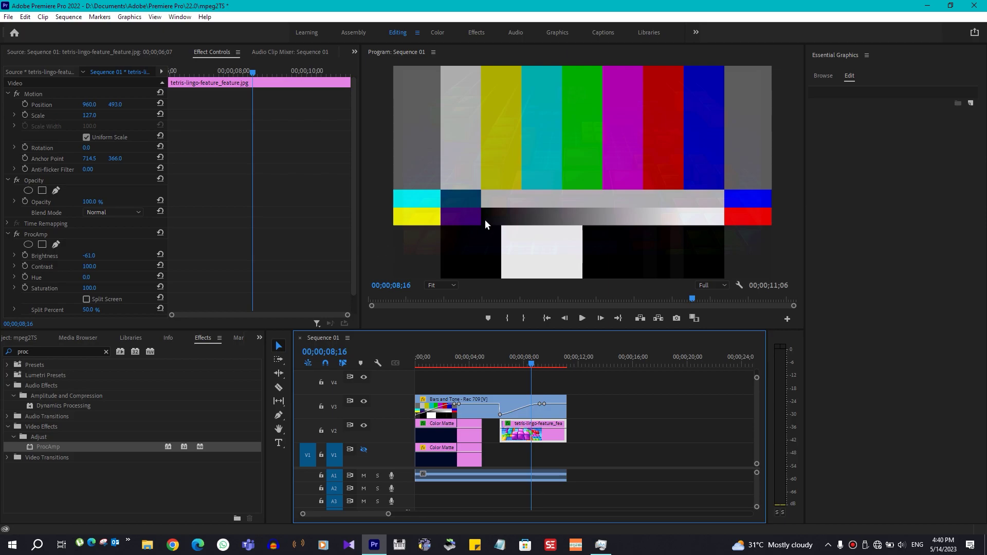
Step: Switch the renderer back to GPU Acceleration (CUDA) for comparison
left_click(9, 16)
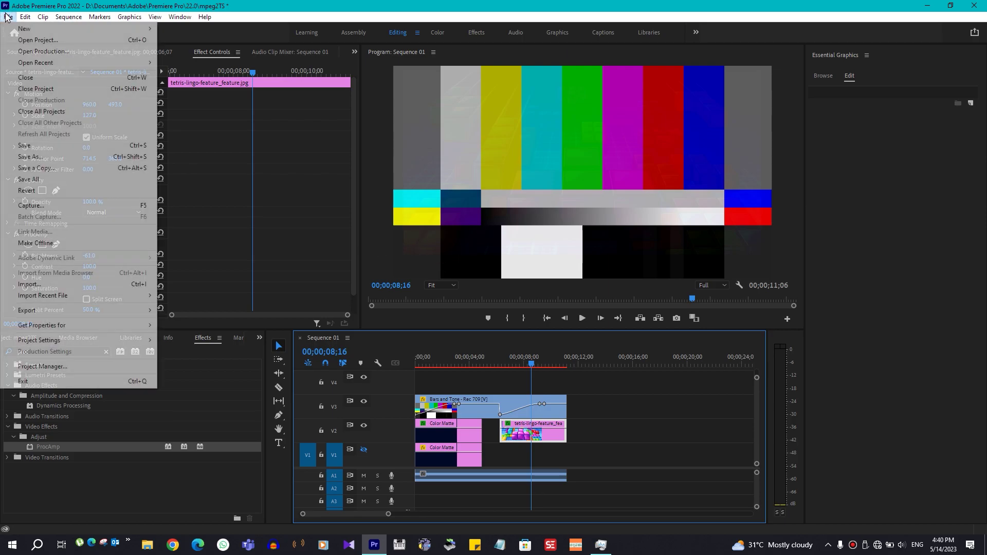
mouse_move(118, 341)
left_click(178, 340)
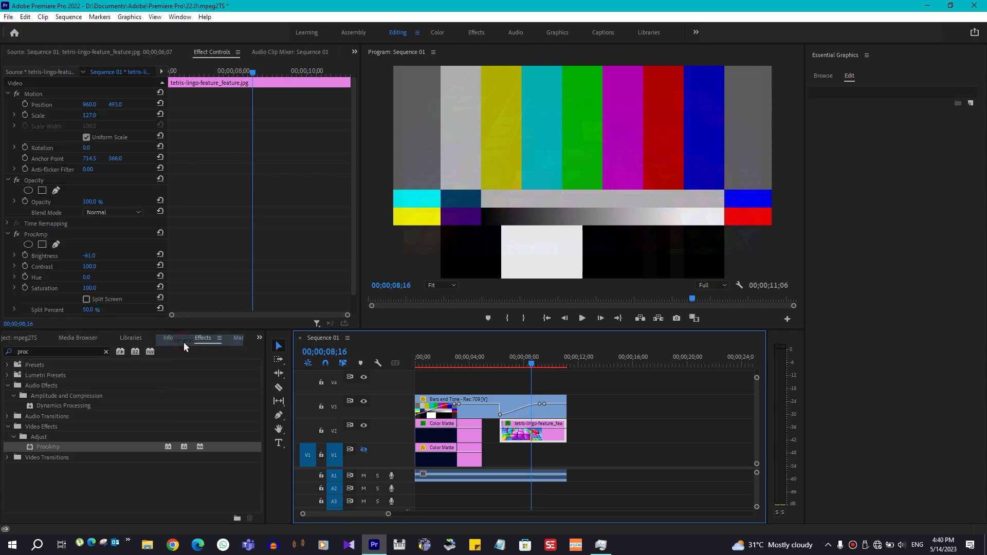
left_click(526, 160)
left_click(526, 175)
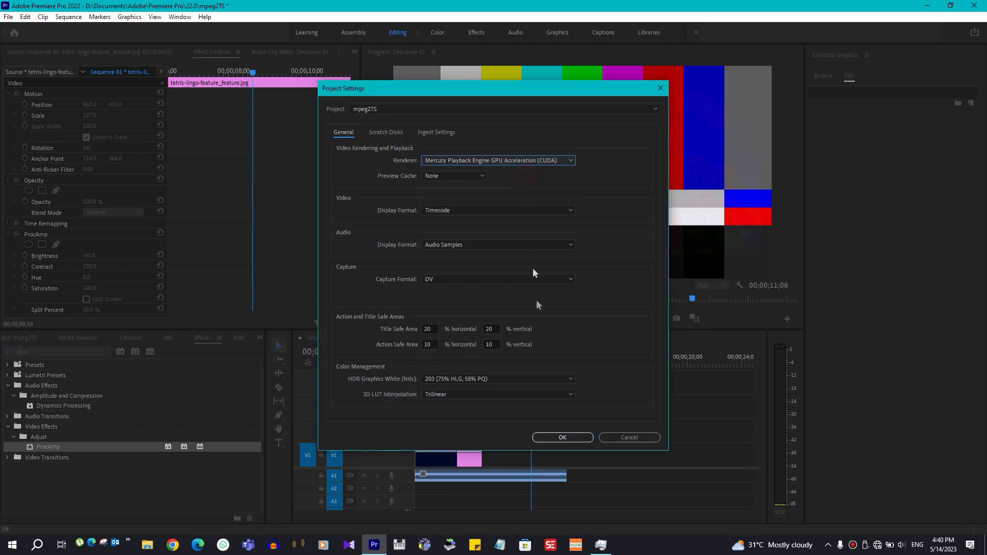
left_click(559, 438)
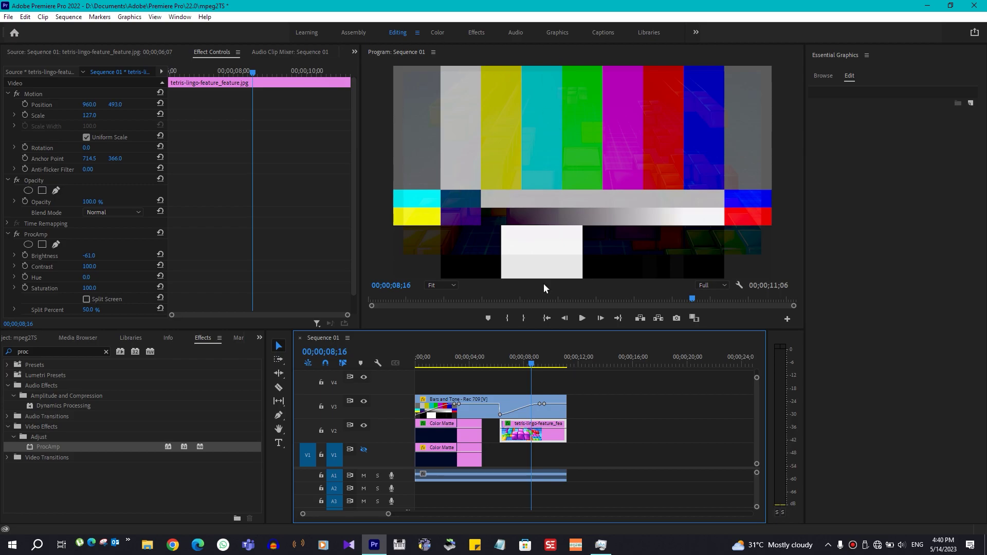
Step: Scrub the playhead from 00;00;08;24 to 00;00;09;00 to compare the colour-bar frames
left_click(535, 358)
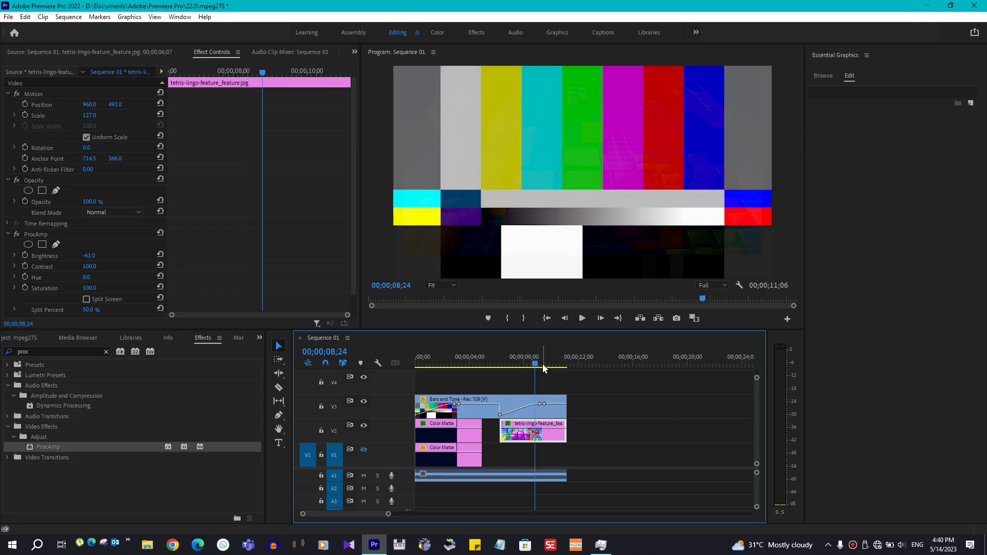
left_click_drag(537, 365, 539, 366)
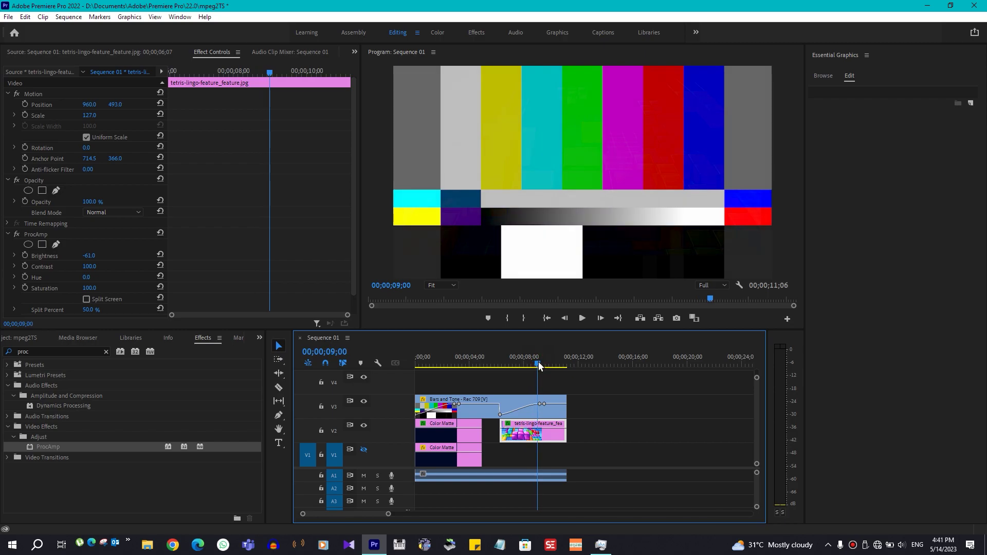
left_click(8, 17)
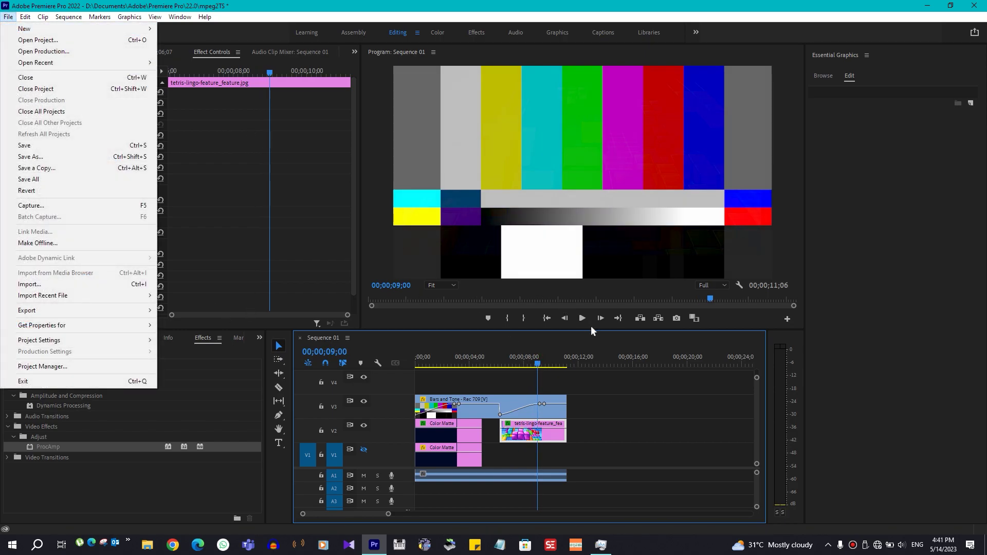
left_click(658, 260)
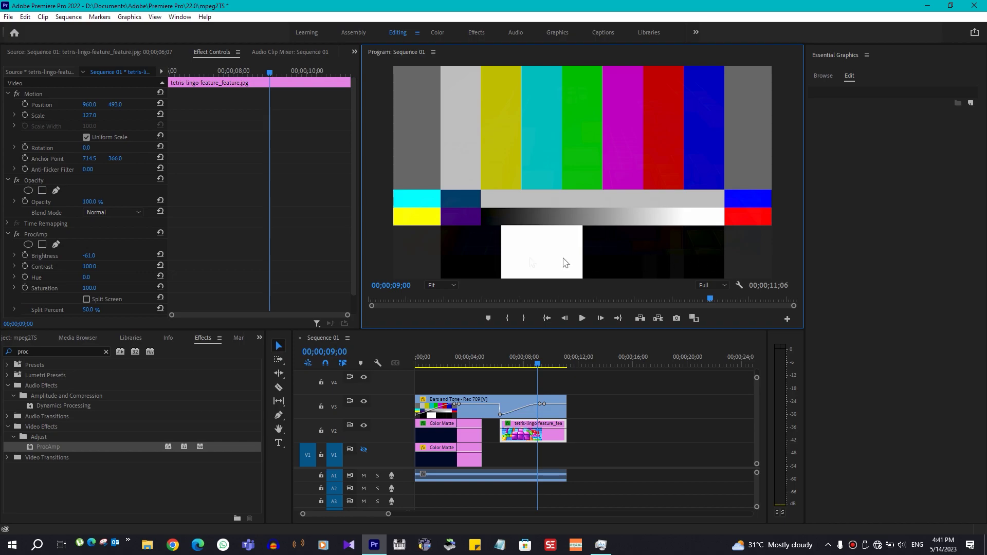
Step: Set the renderer to Software Only again and select the two Color Matte clips
left_click(9, 17)
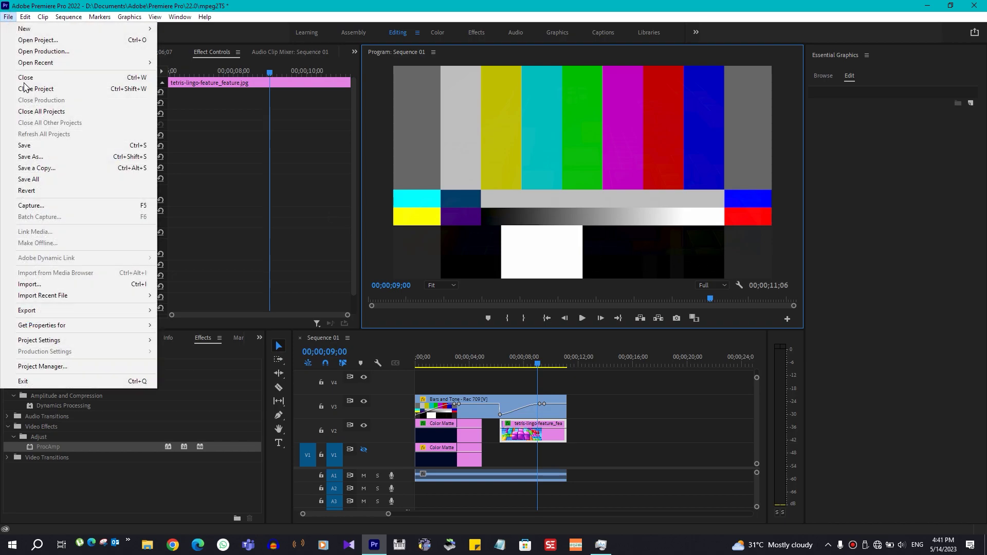
mouse_move(111, 340)
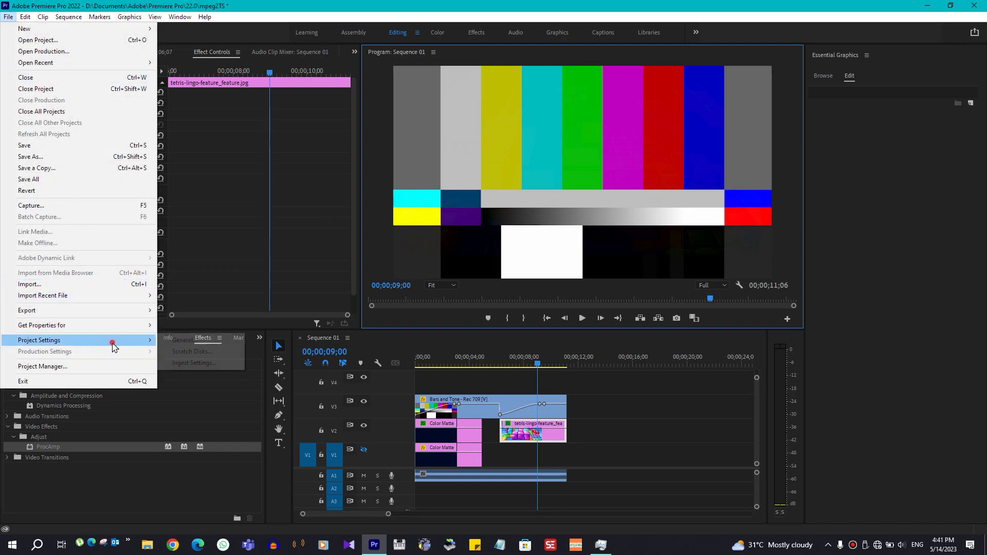
left_click(209, 342)
left_click(493, 162)
left_click(530, 193)
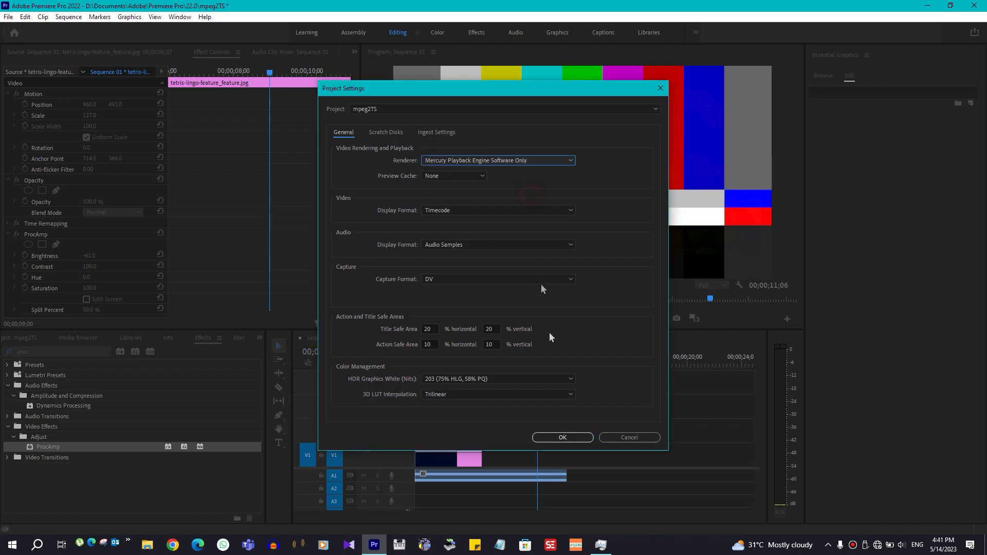
left_click(563, 438)
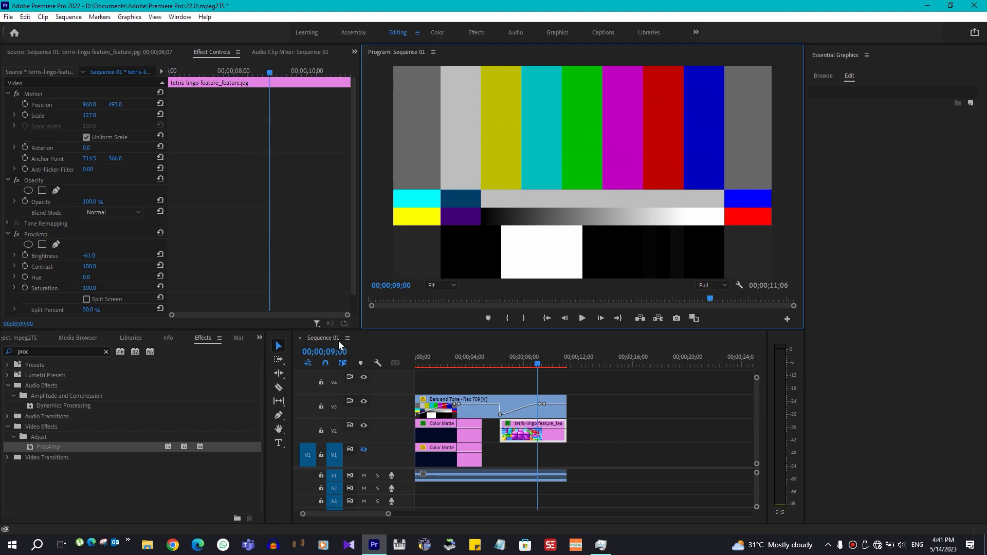
left_click_drag(594, 434, 467, 463)
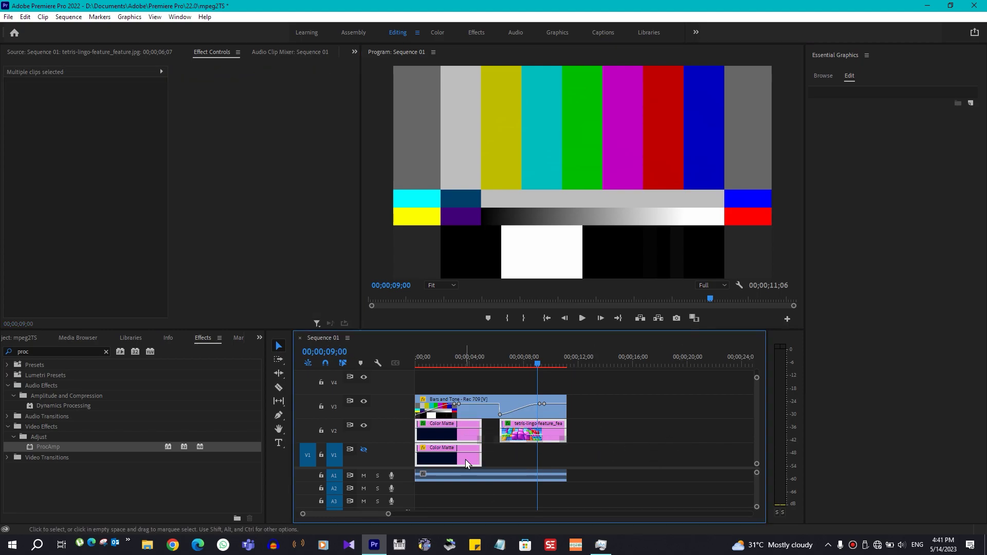
Step: Scrub the playhead to 00;00;01;05 and turn track V1's output back on
left_click(447, 354)
left_click(418, 361)
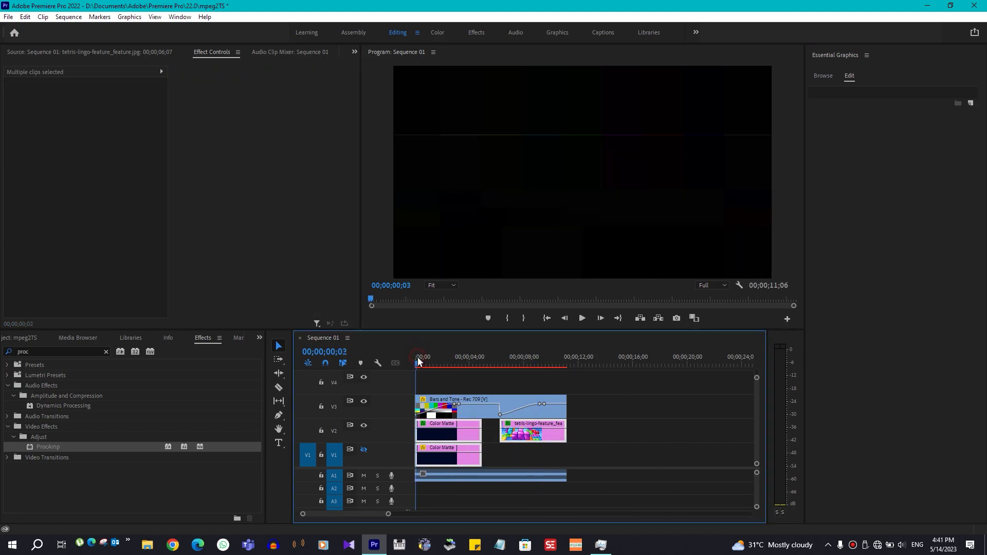
left_click_drag(418, 361, 423, 361)
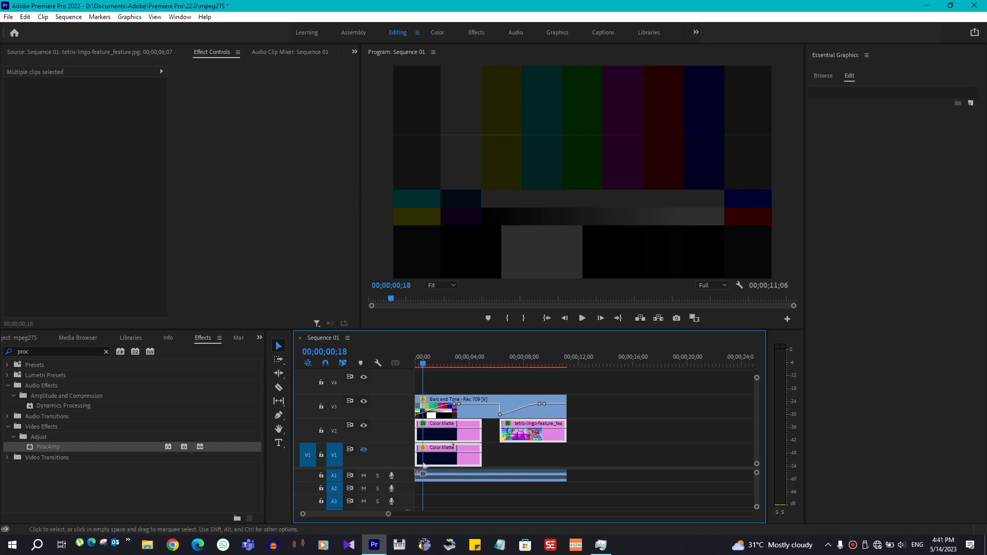
left_click(364, 450)
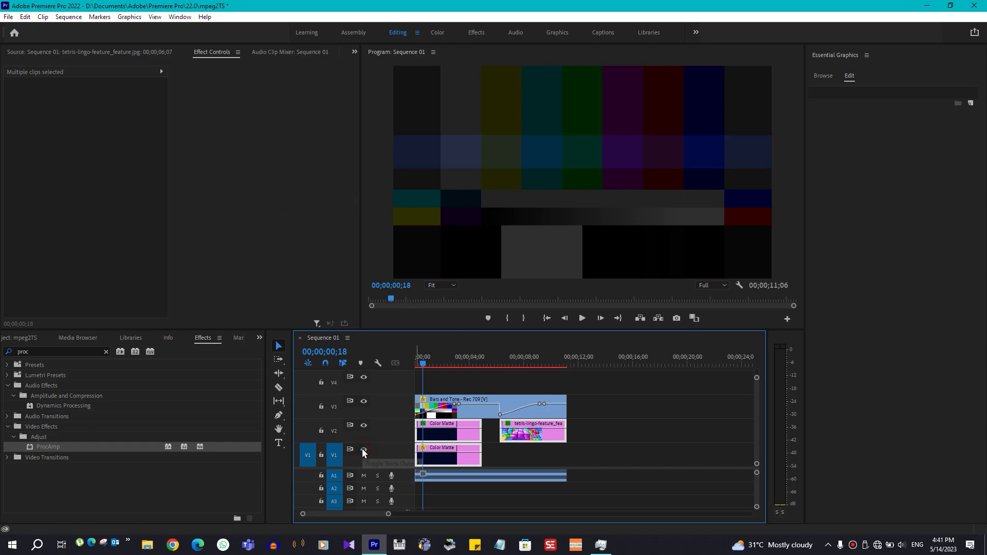
left_click(439, 357)
left_click(433, 365)
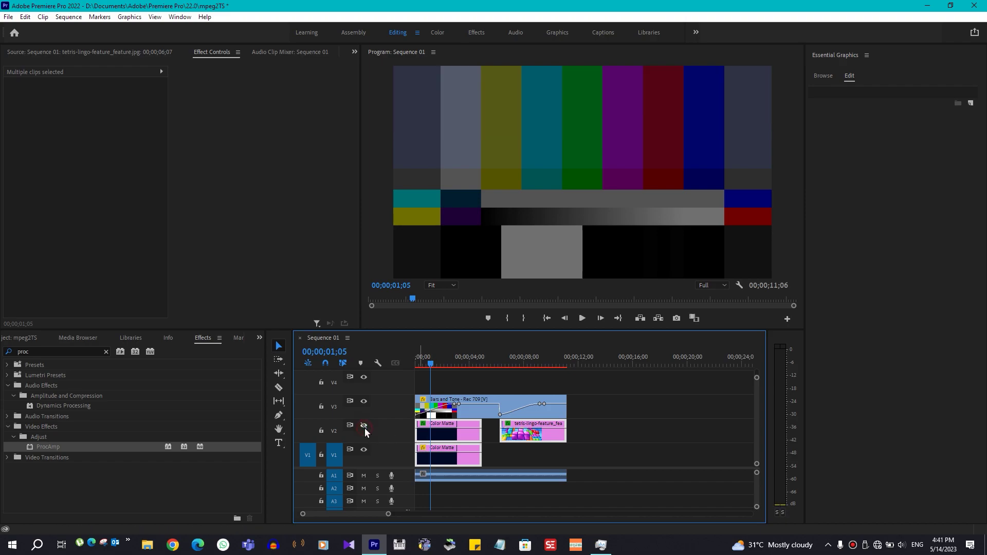
Step: Toggle V1's visibility and show the bars and tone track on V3 again
left_click(364, 450)
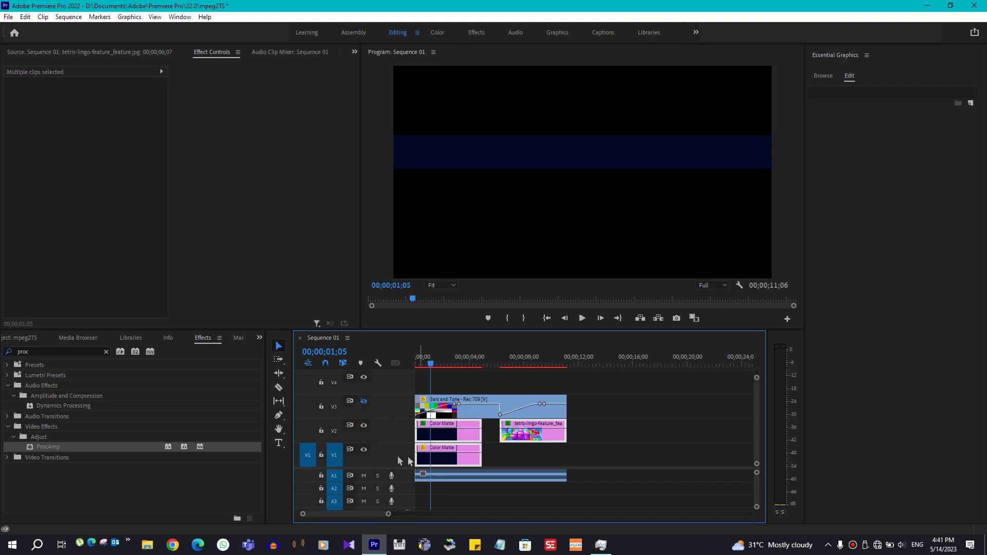
left_click(363, 403)
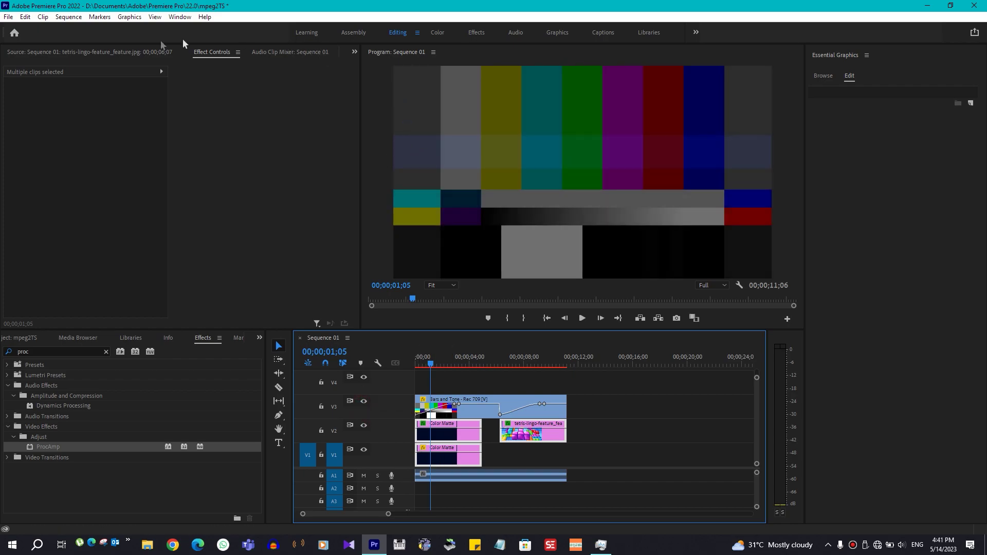
left_click(9, 17)
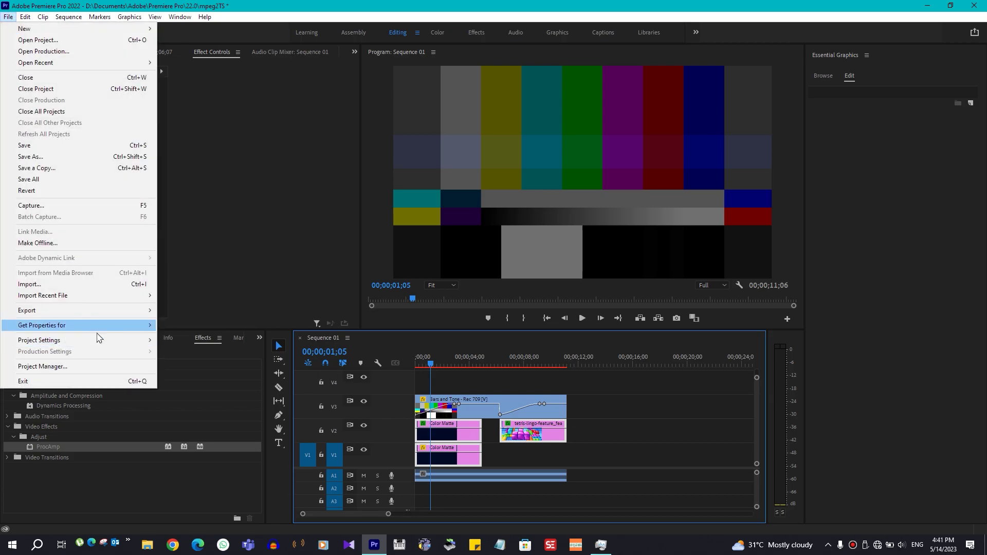
Step: Set the project renderer to Mercury Playback Engine GPU Acceleration (CUDA)
mouse_move(149, 340)
left_click(185, 340)
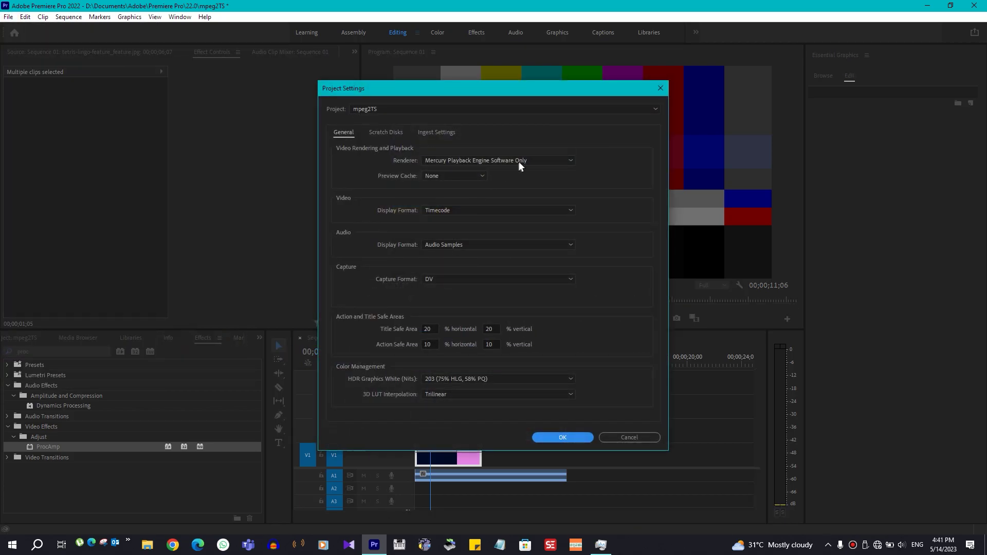
left_click(519, 161)
left_click(523, 168)
left_click(563, 438)
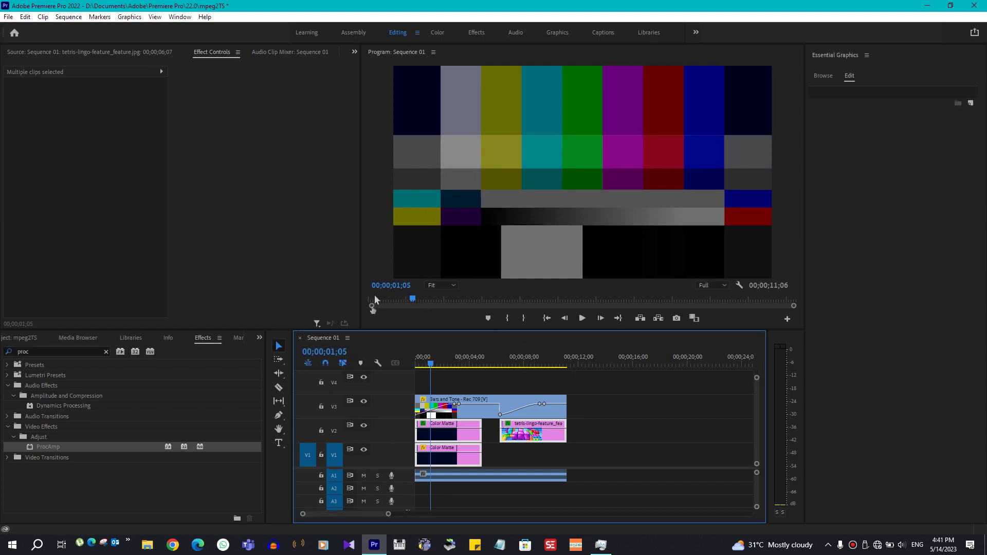
Step: Toggle the bars and tone track on and off to compare, then delete both Color Matte clips
left_click(364, 404)
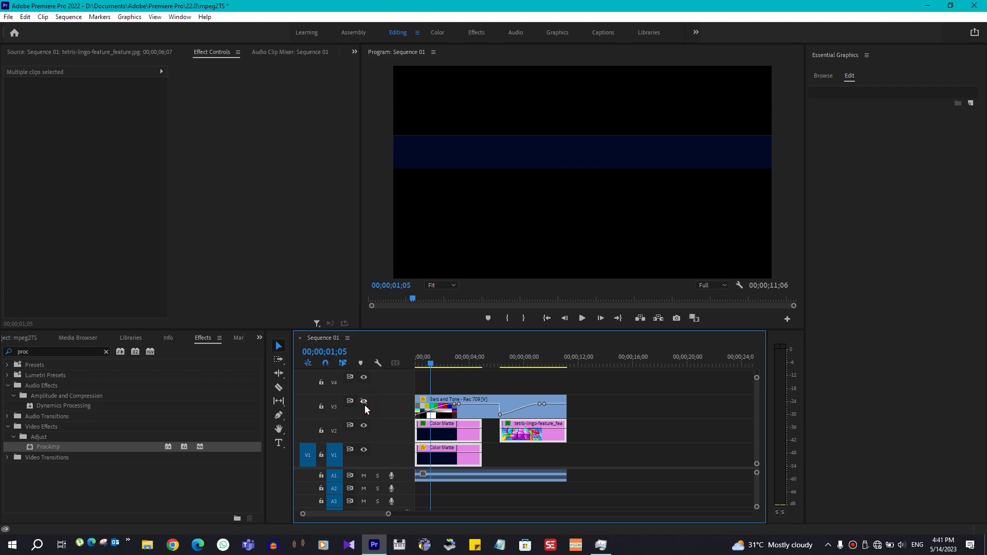
left_click(364, 404)
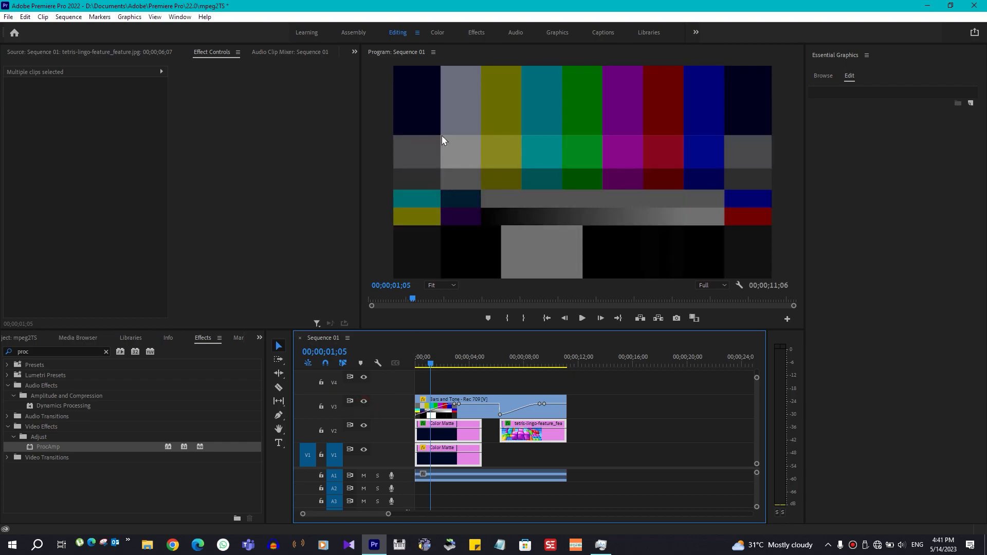
left_click(365, 402)
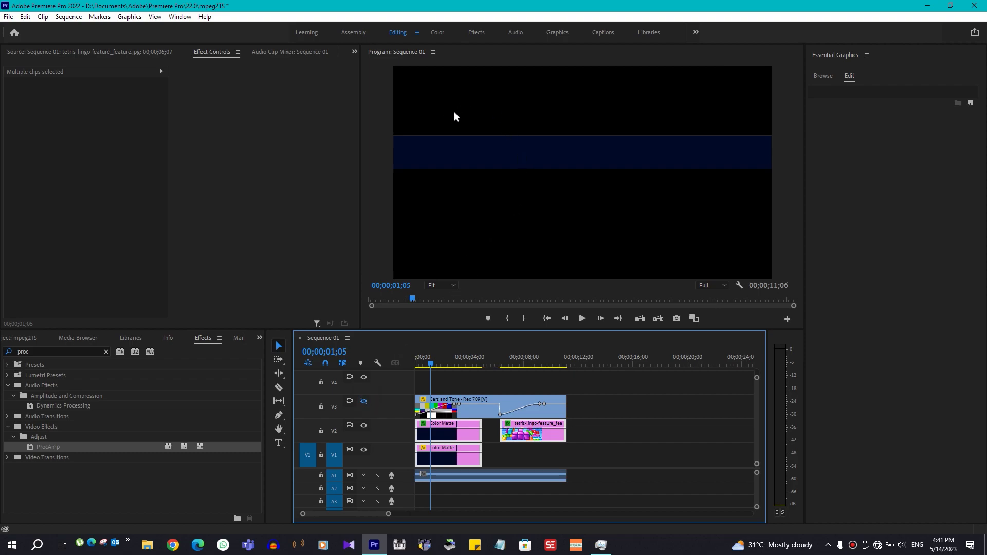
left_click(365, 402)
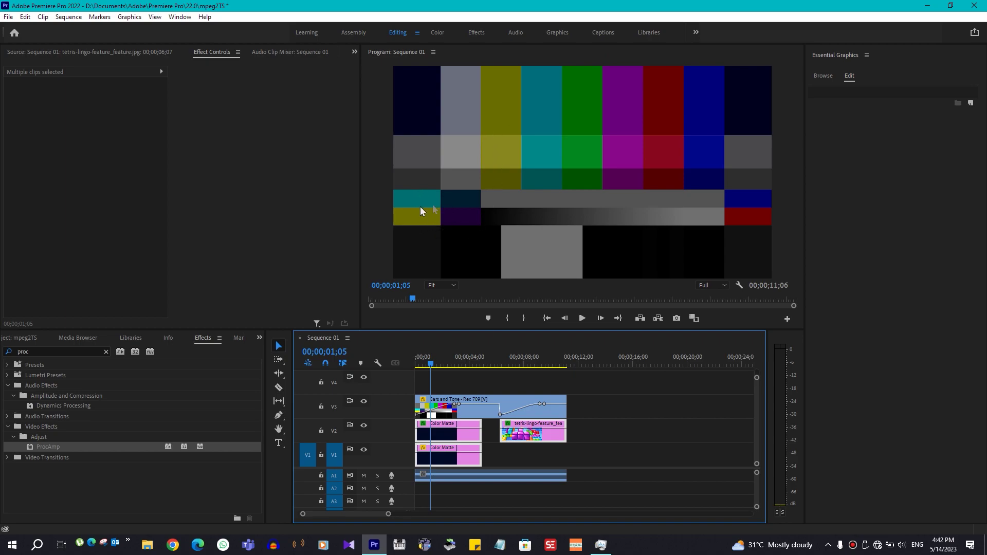
left_click(364, 402)
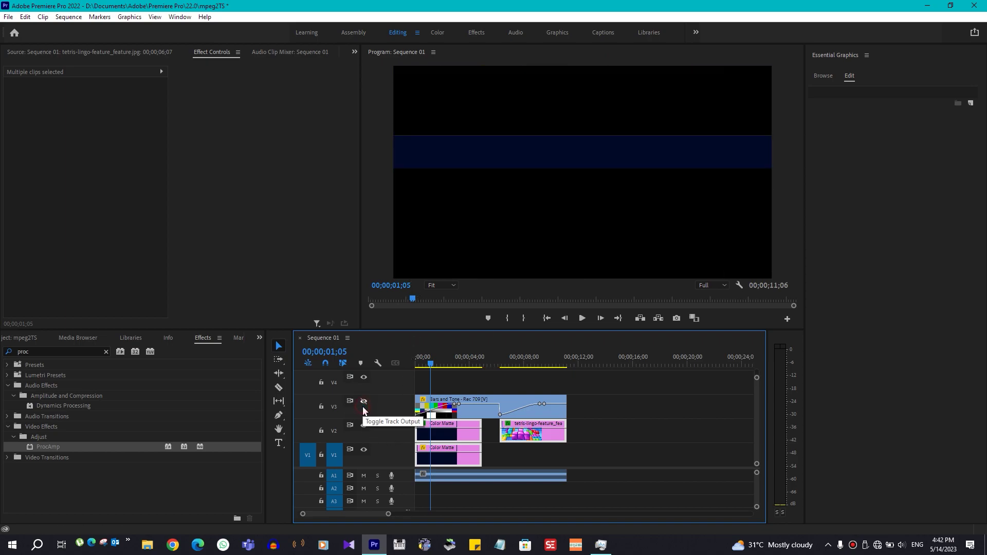
left_click(363, 403)
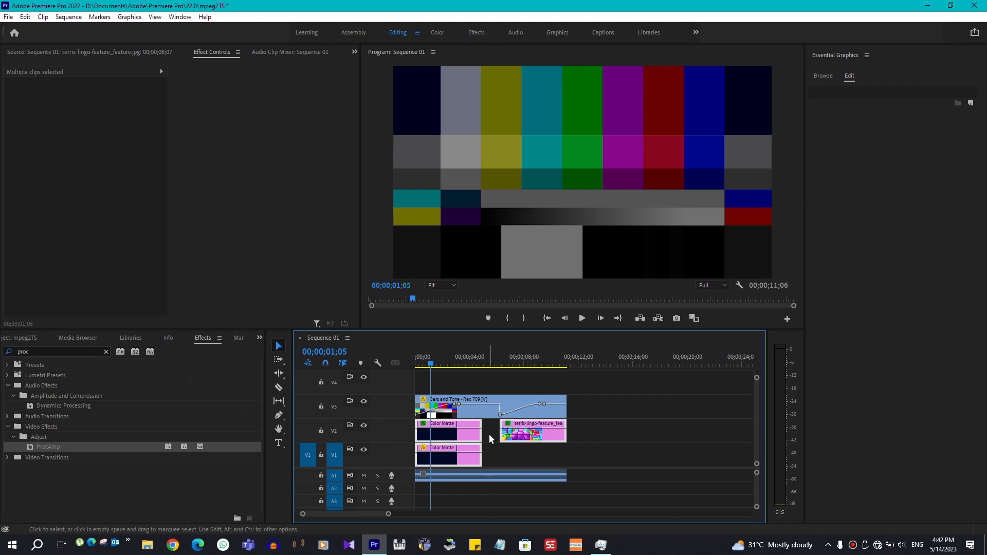
left_click_drag(489, 434, 455, 456)
key("Delete")
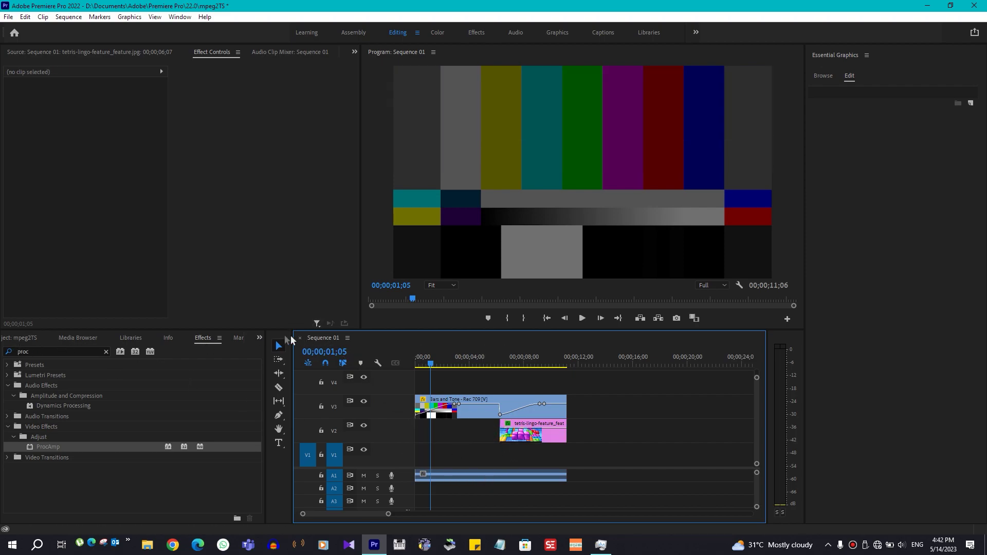
Step: Create a new 1920×1080 Black Video item in the Project panel and drag it onto track V1
left_click(23, 338)
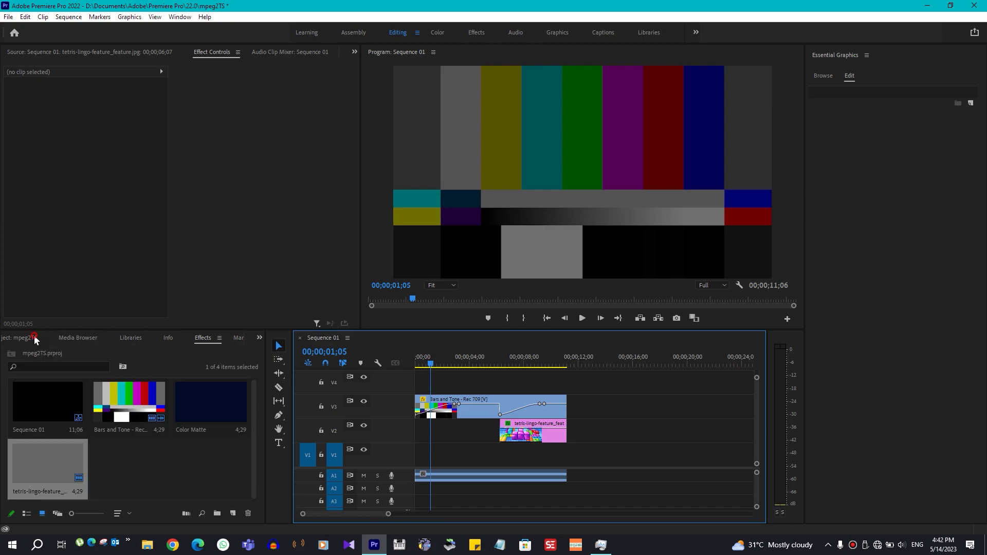
right_click(169, 469)
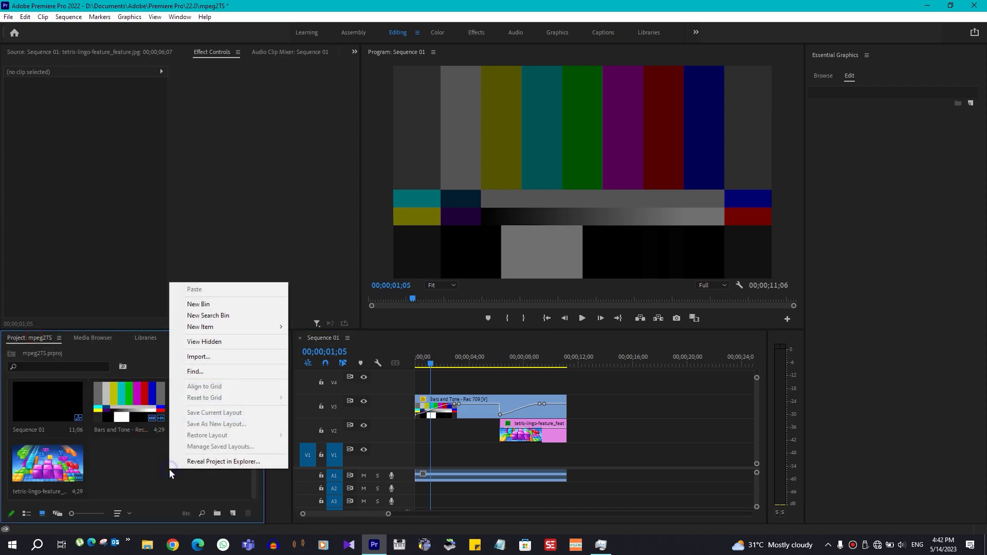
mouse_move(276, 327)
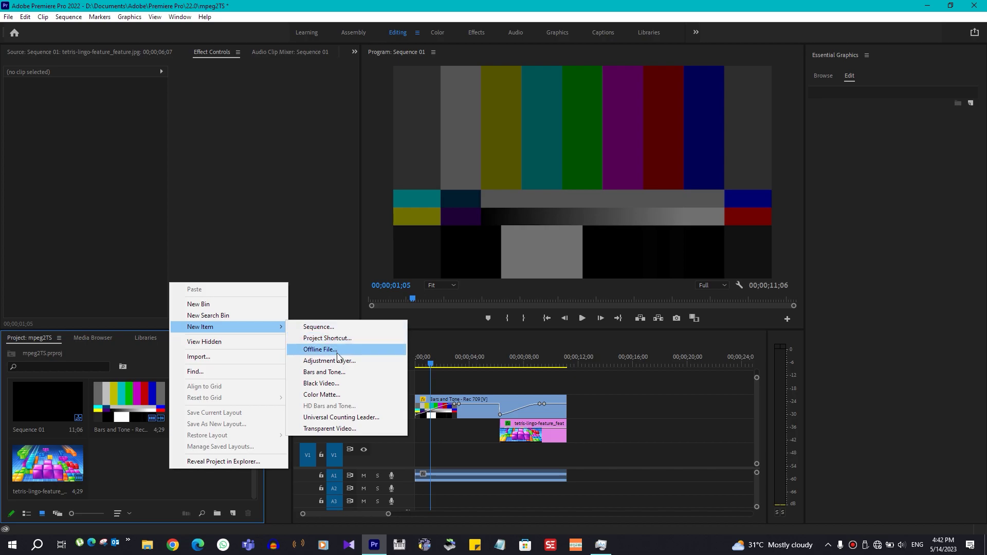
left_click(322, 383)
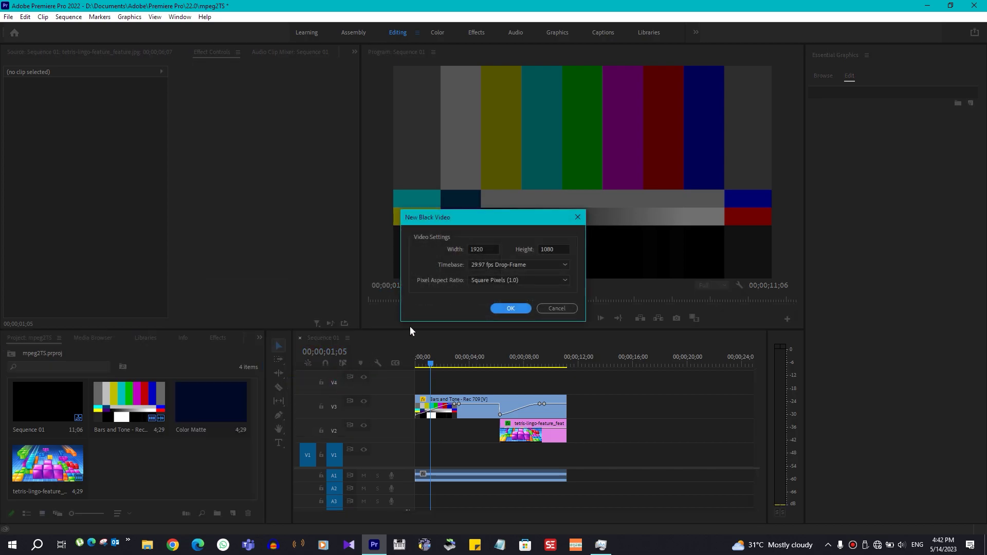
left_click(511, 308)
left_click_drag(125, 466, 433, 455)
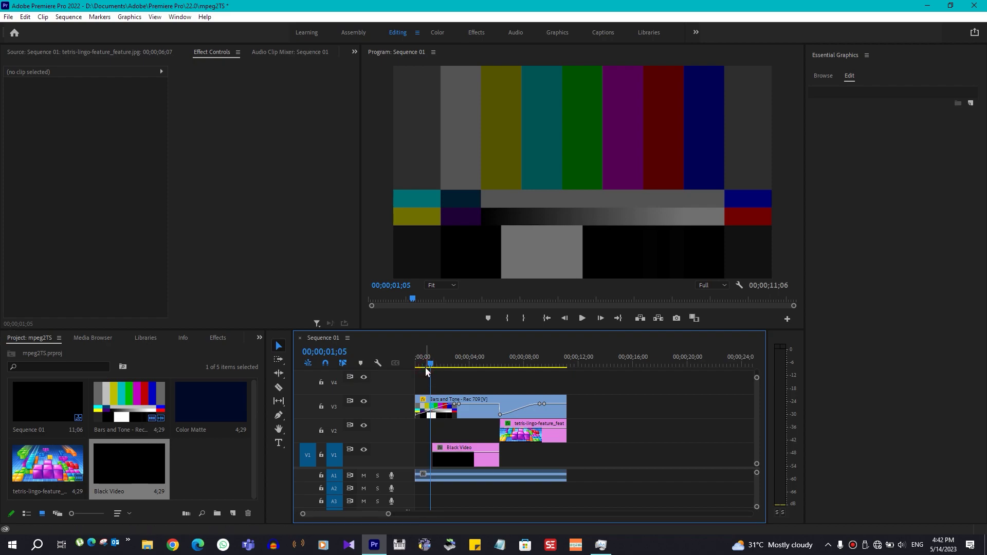
Step: At 00;00;02;08, toggle track V1 on and off and select the Black Video clip
left_click_drag(429, 366, 446, 366)
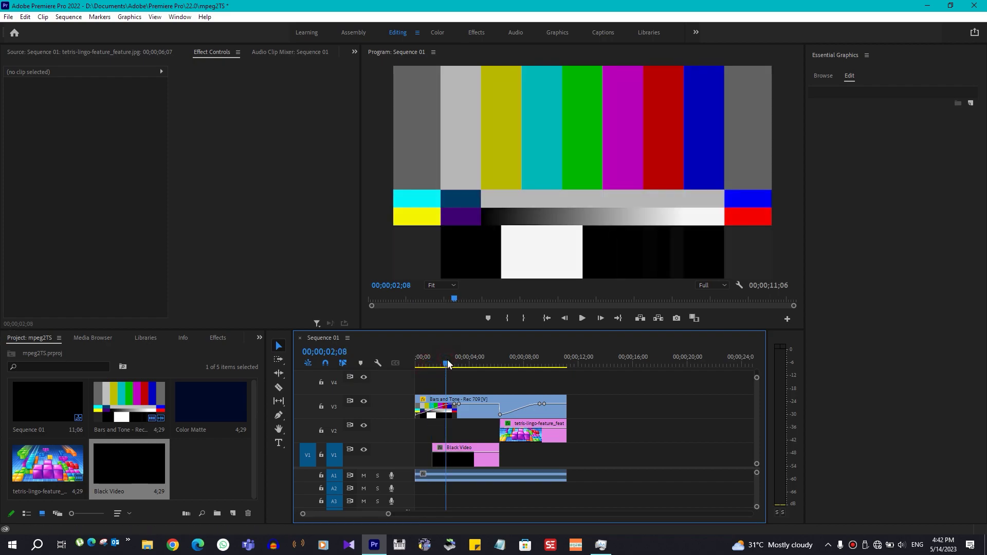
left_click(365, 450)
left_click(364, 451)
left_click(364, 450)
left_click(365, 451)
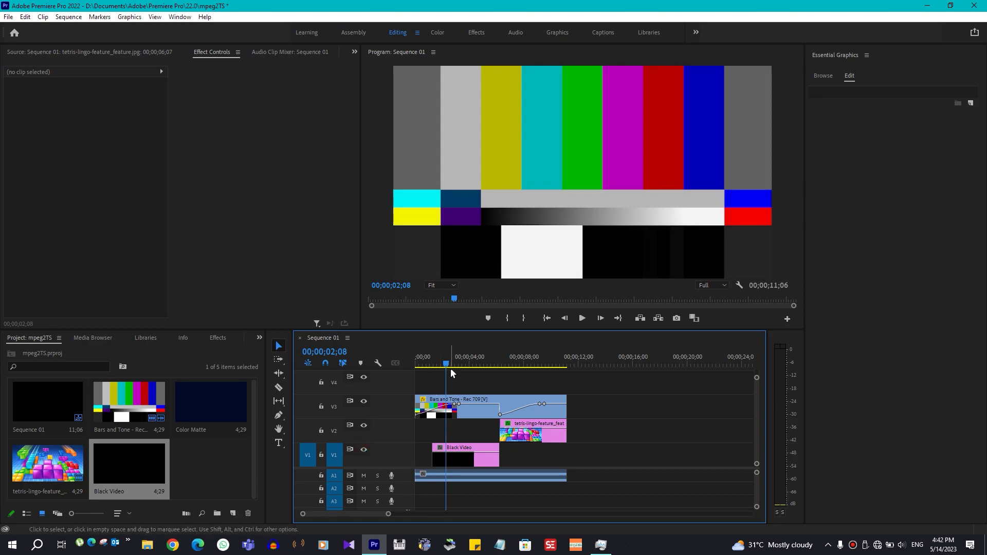
left_click(461, 451)
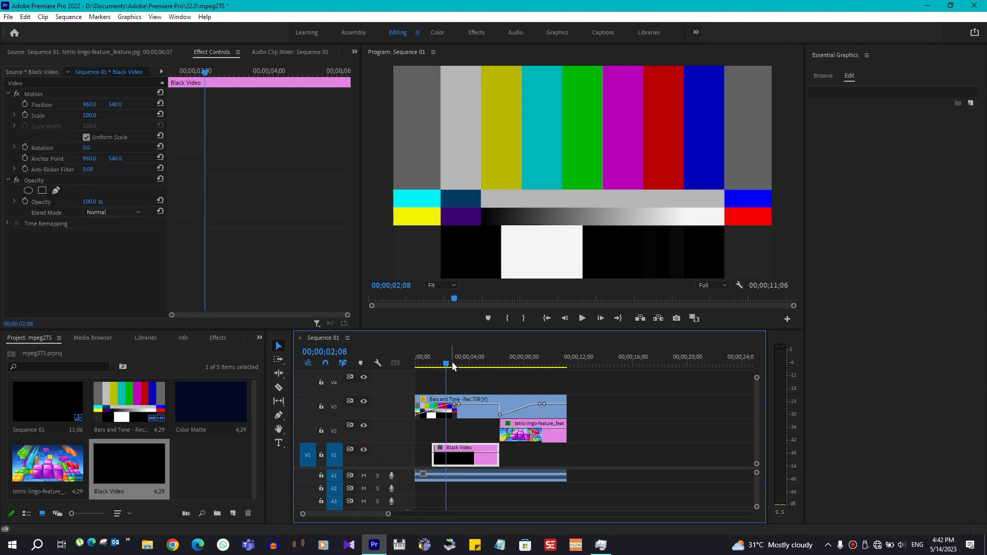
left_click(365, 451)
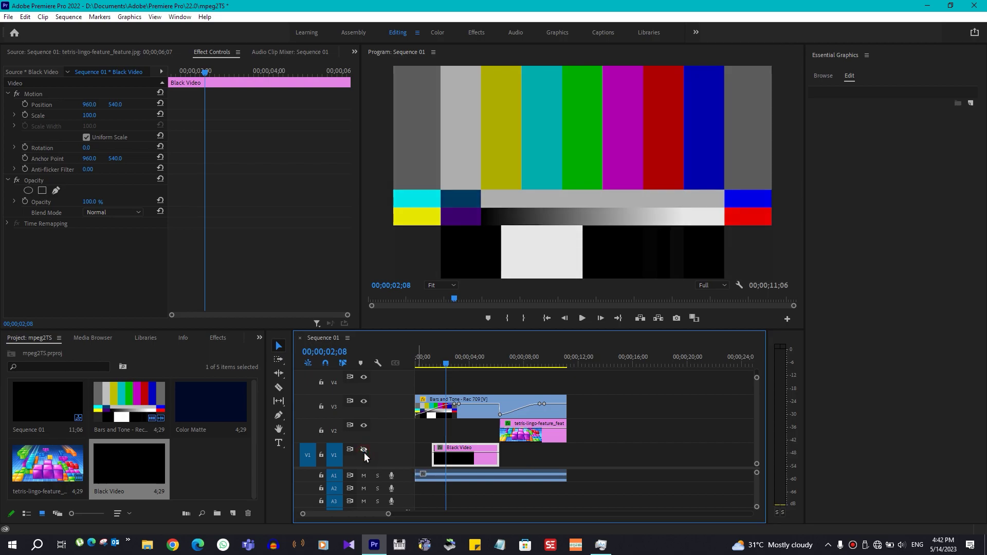
left_click(364, 450)
Step: Hide and show the bars and tone track and V1 in turn, rechecking at 00;00;01;27
left_click(364, 401)
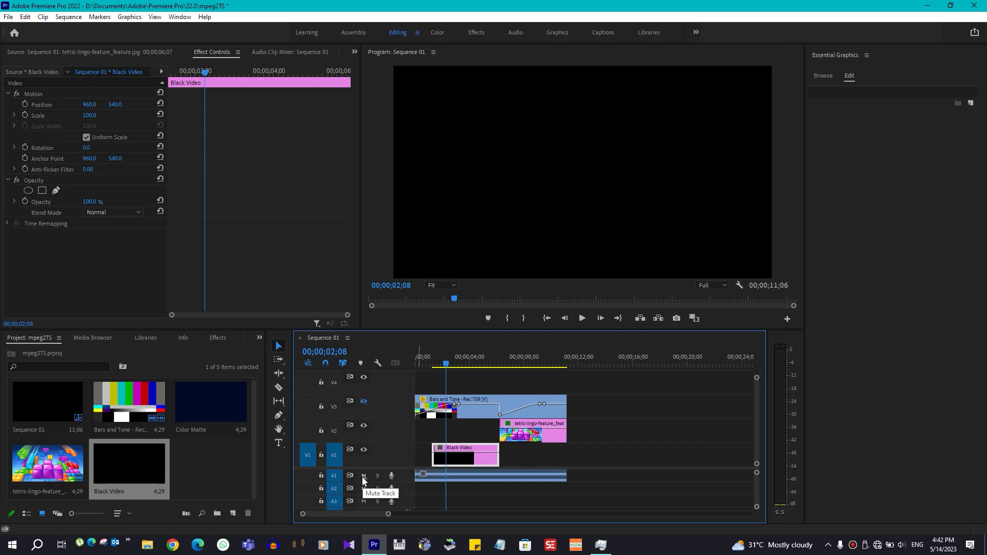
left_click(366, 449)
left_click(365, 449)
left_click(365, 449)
left_click(364, 451)
left_click(363, 402)
left_click(364, 451)
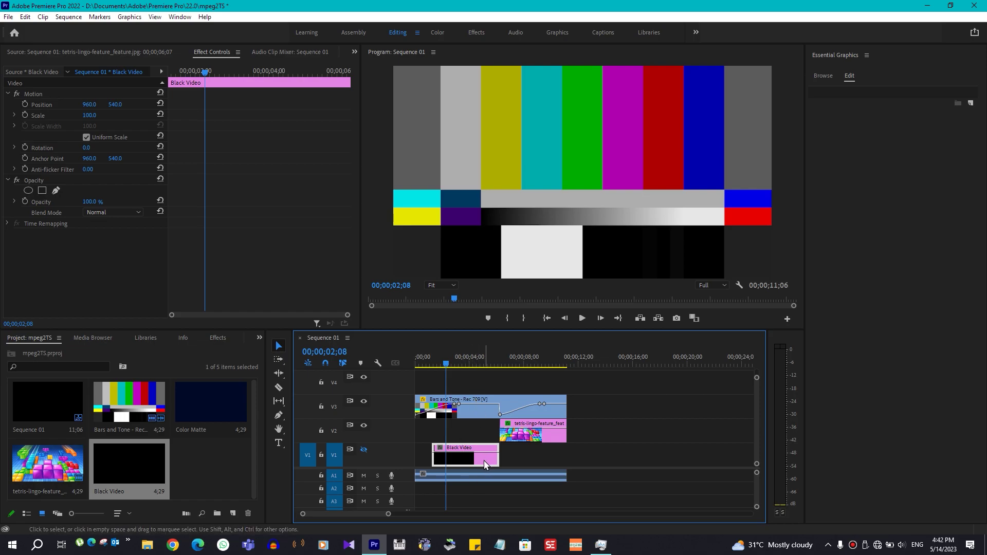
left_click(365, 451)
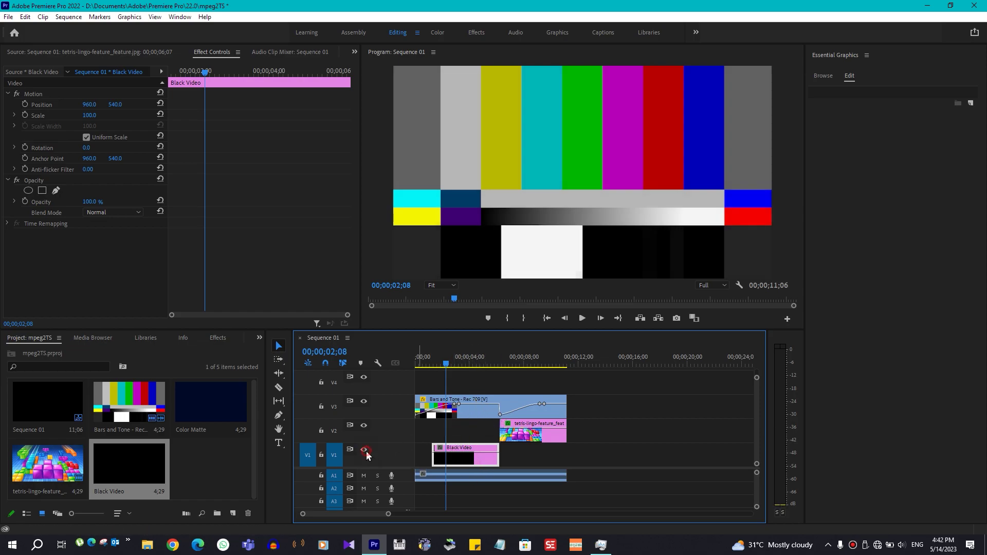
left_click(441, 363)
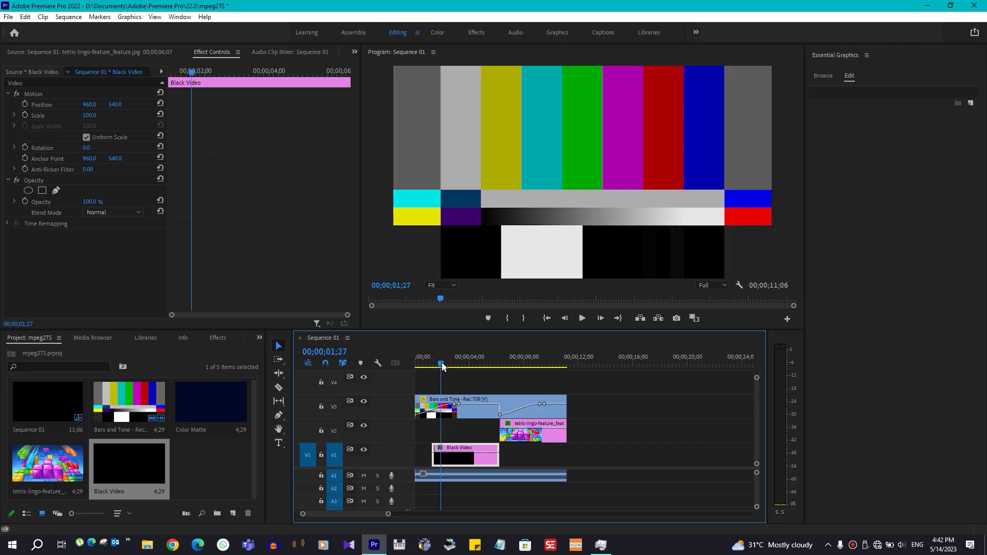
left_click(366, 453)
left_click(366, 454)
left_click(8, 17)
Step: Switch the renderer to Software Only, show track V1, and inspect the Black Video clip's effect settings
mouse_move(138, 340)
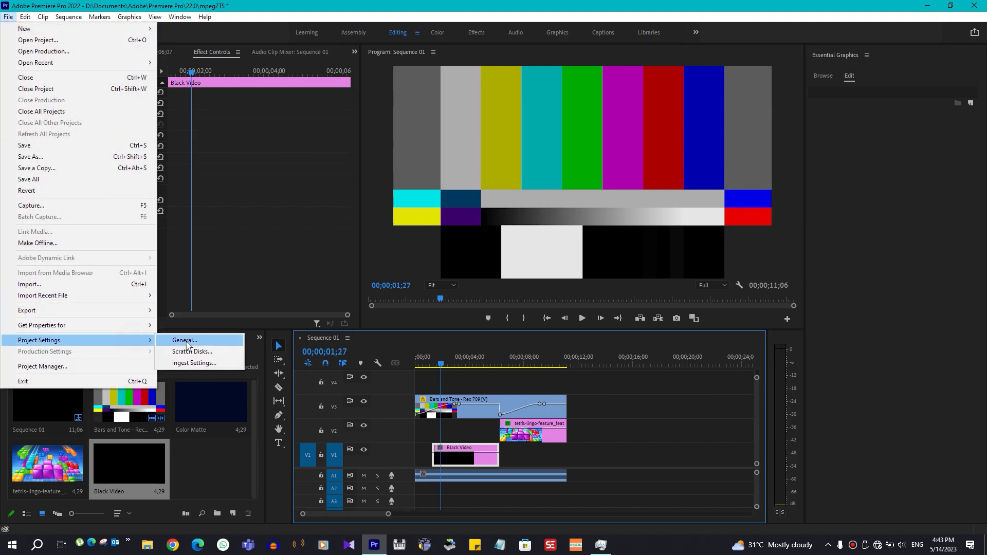
left_click(177, 341)
left_click(497, 162)
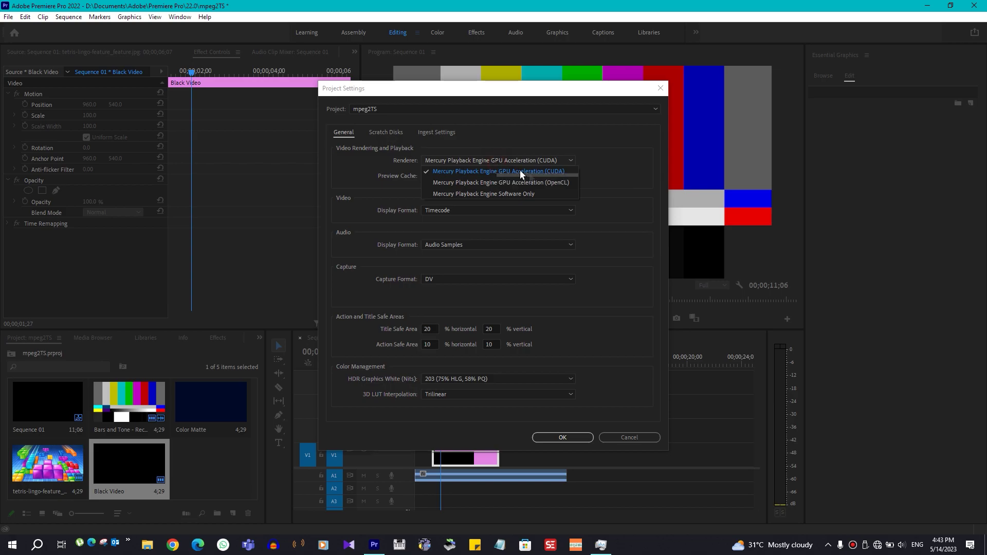
left_click(540, 193)
left_click(580, 437)
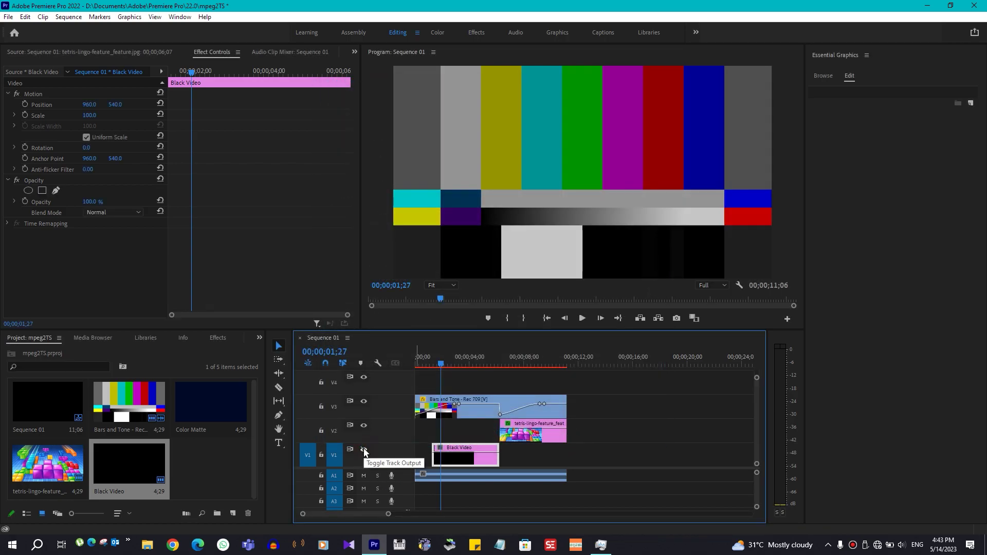
left_click(364, 450)
left_click(95, 119)
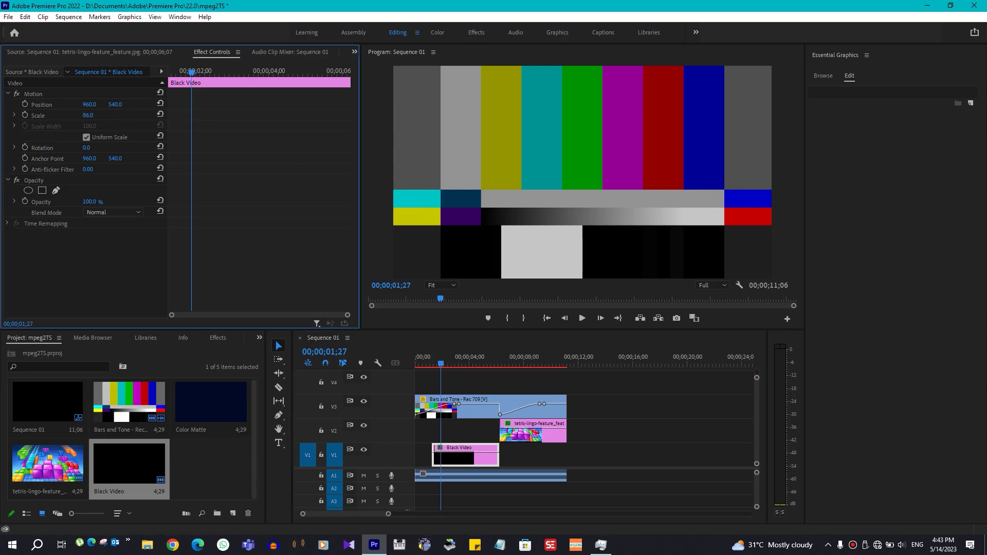
Step: Set the renderer back to Mercury Playback Engine GPU Acceleration (CUDA)
left_click(8, 17)
mouse_move(120, 327)
left_click(177, 340)
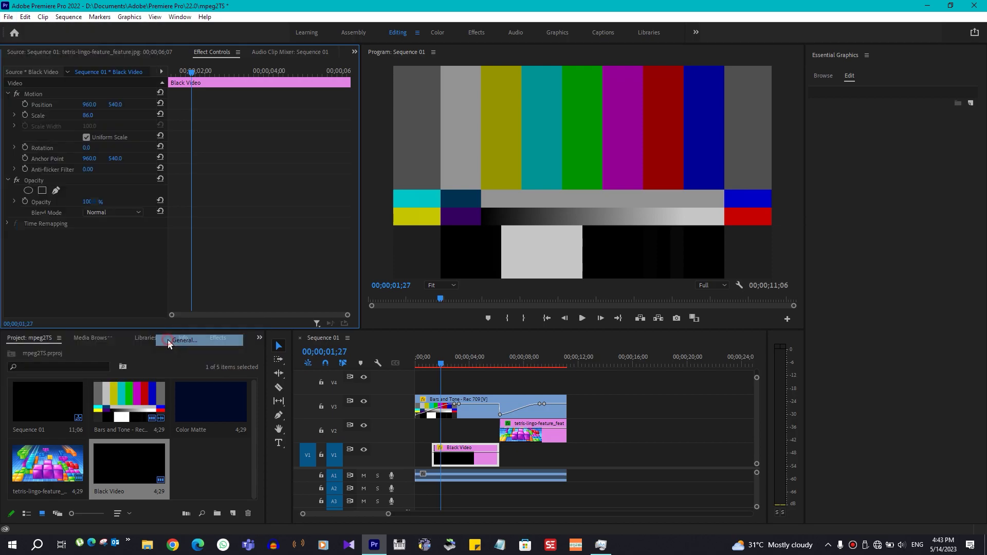
left_click(507, 161)
left_click(524, 172)
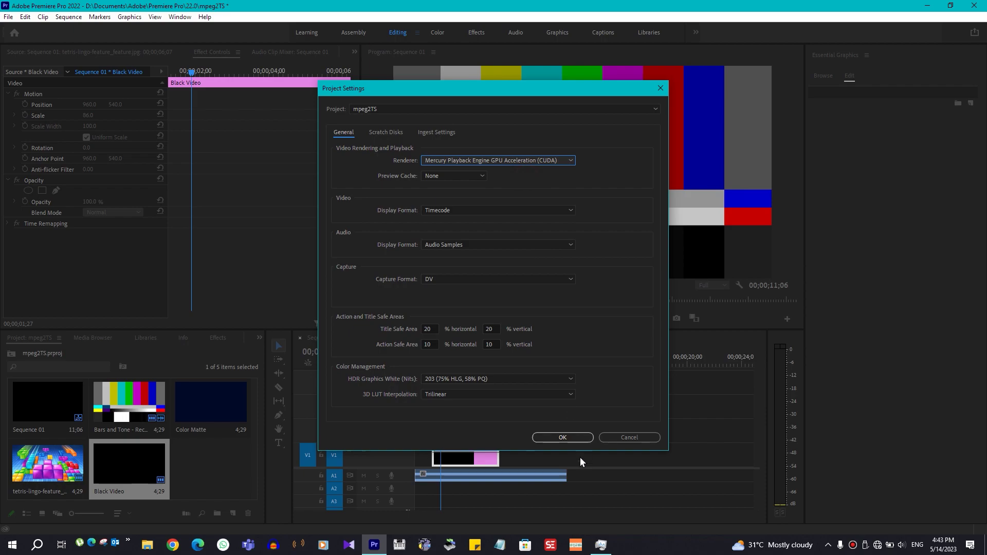
left_click(573, 439)
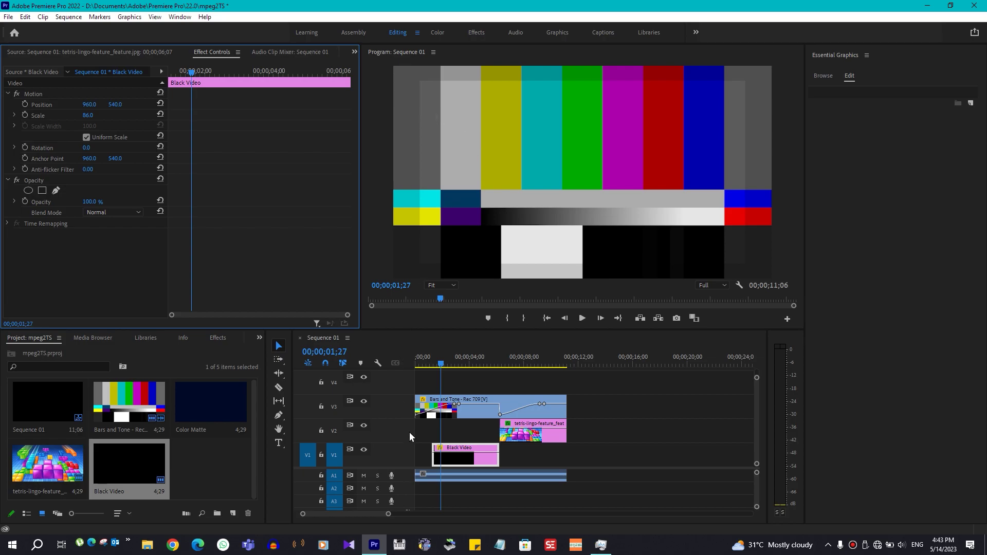
Step: Clear all clips from Sequence 01 with Ctrl+A and Delete, then browse to FINALIZED in File Explorer
mouse_move(550, 424)
left_click(637, 405)
key("ctrl+a")
key("Delete")
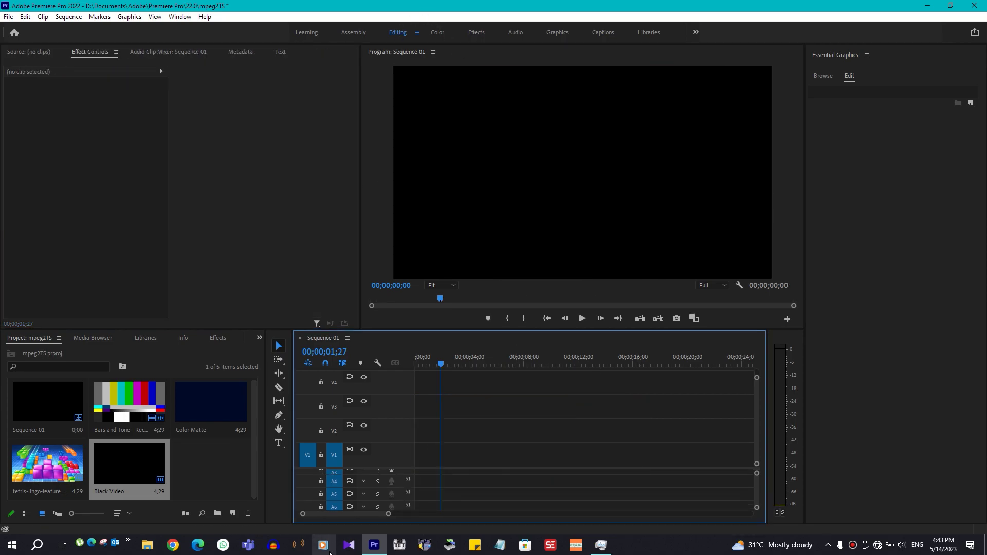
left_click(148, 546)
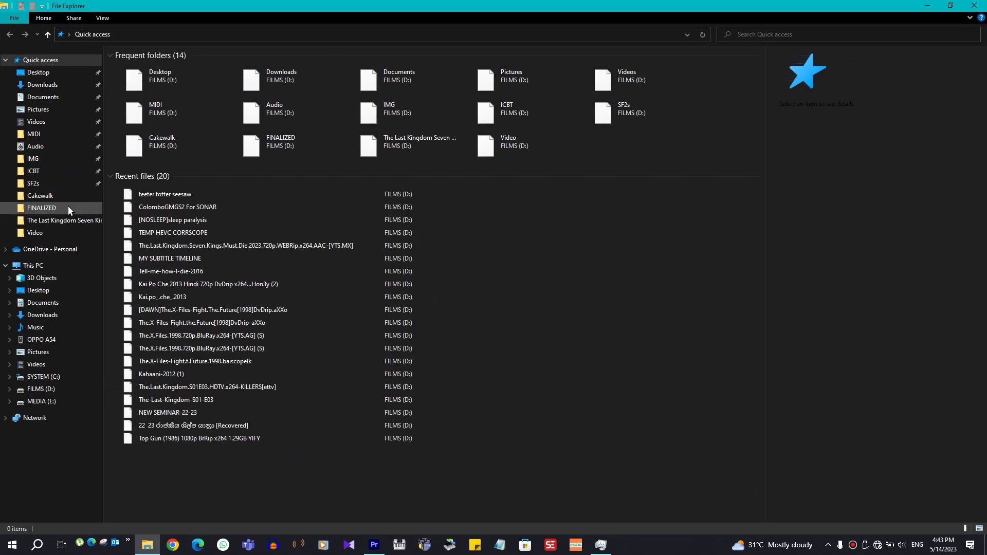
left_click(66, 208)
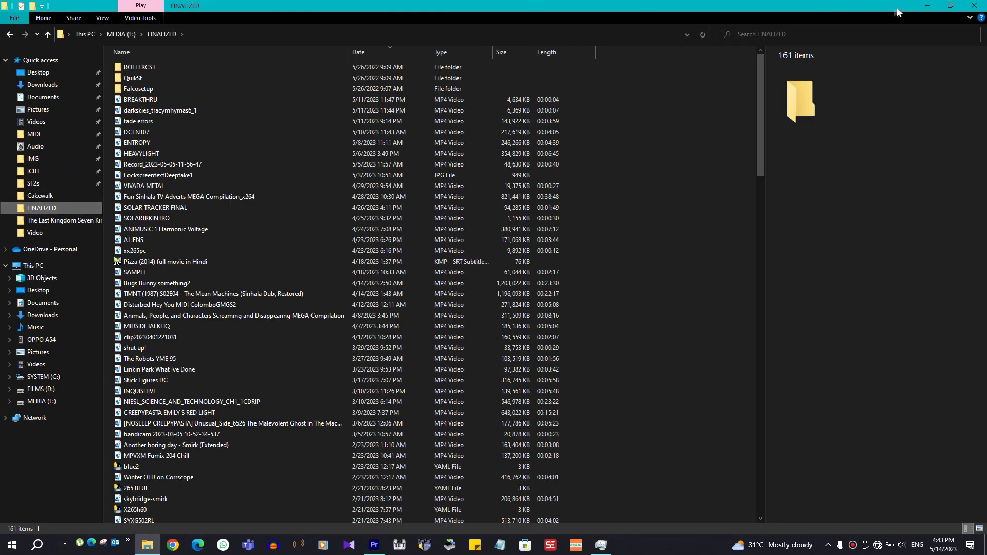
Step: Restore the FINALIZED File Explorer window to a smaller size over Premiere Pro
left_click_drag(227, 5, 372, 60)
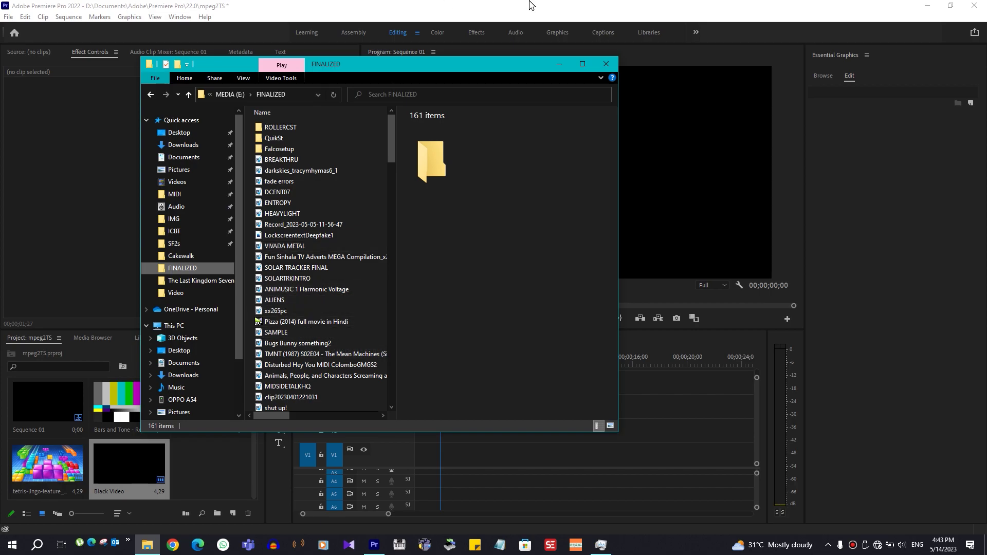
mouse_move(531, 5)
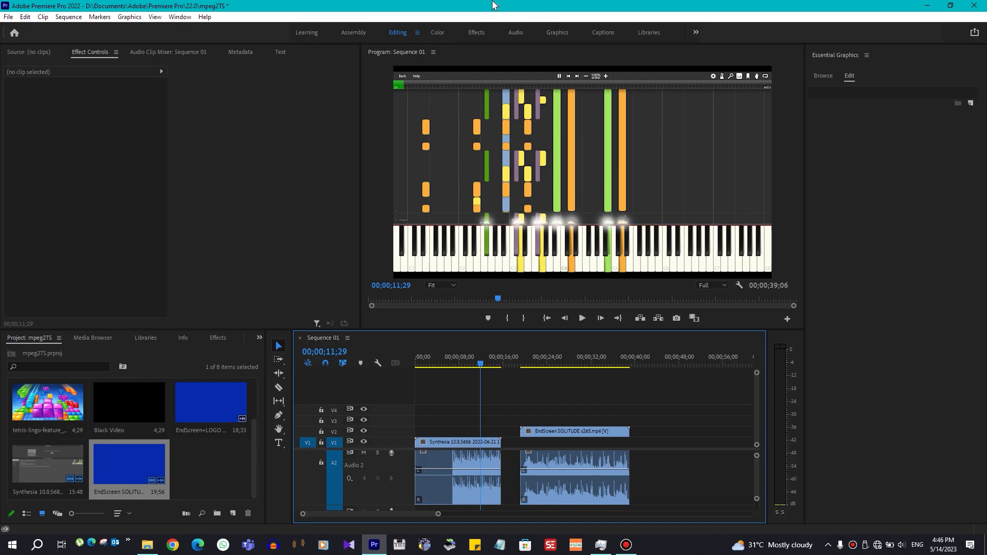
mouse_move(502, 5)
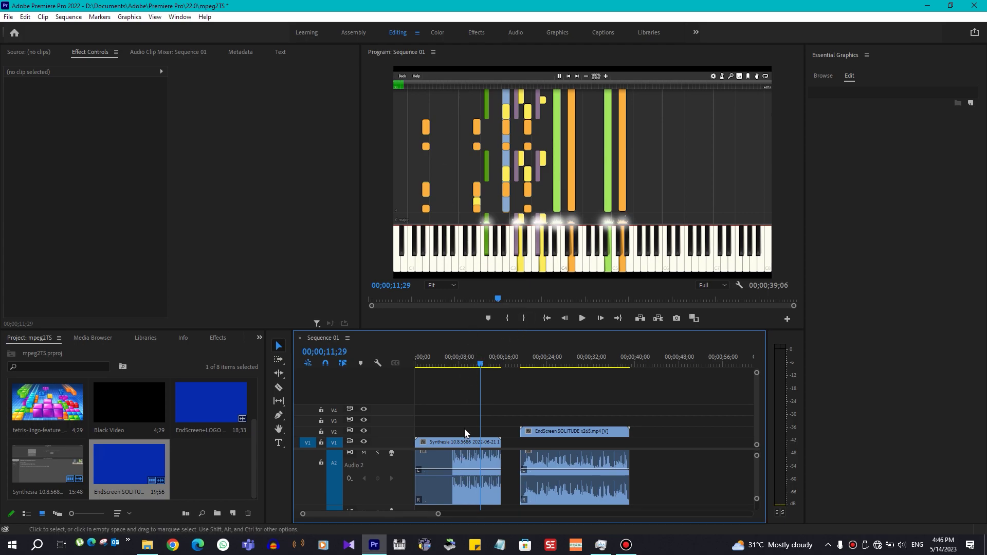
left_click(474, 445)
right_click(474, 446)
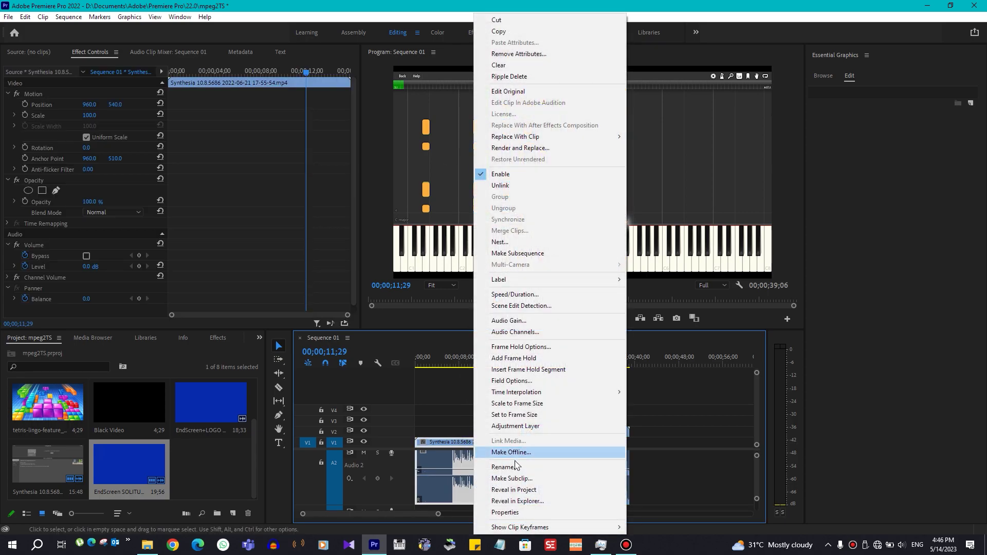
left_click(521, 514)
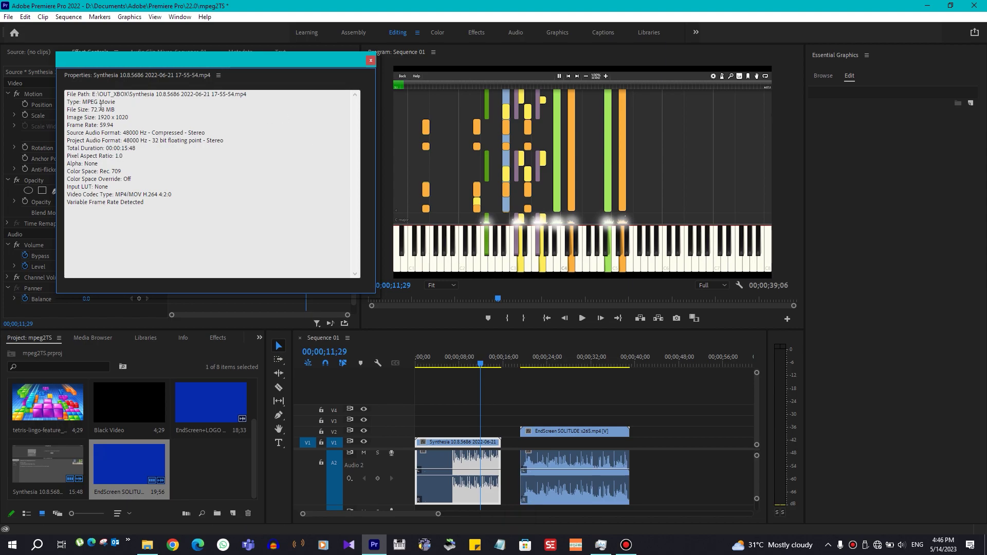
left_click_drag(98, 117, 138, 119)
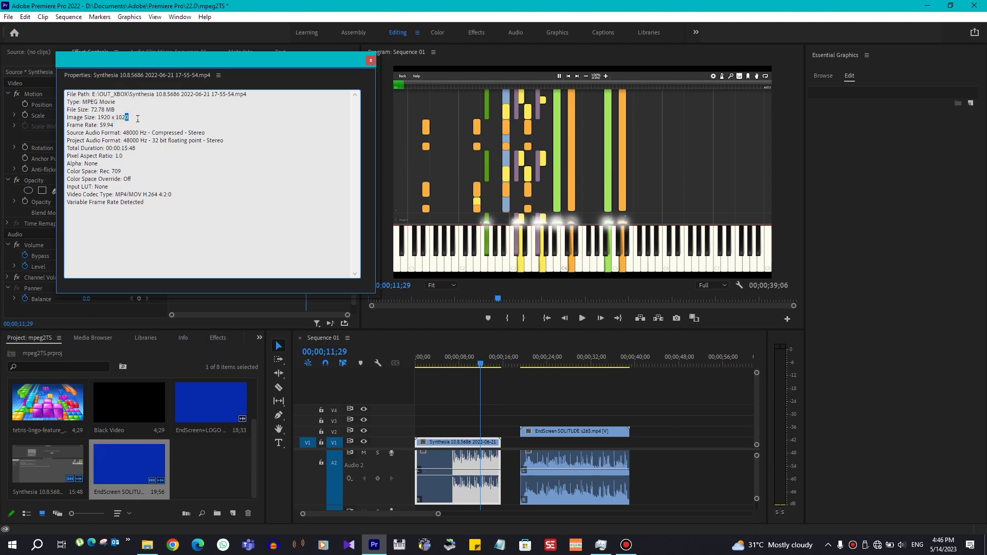
left_click(369, 61)
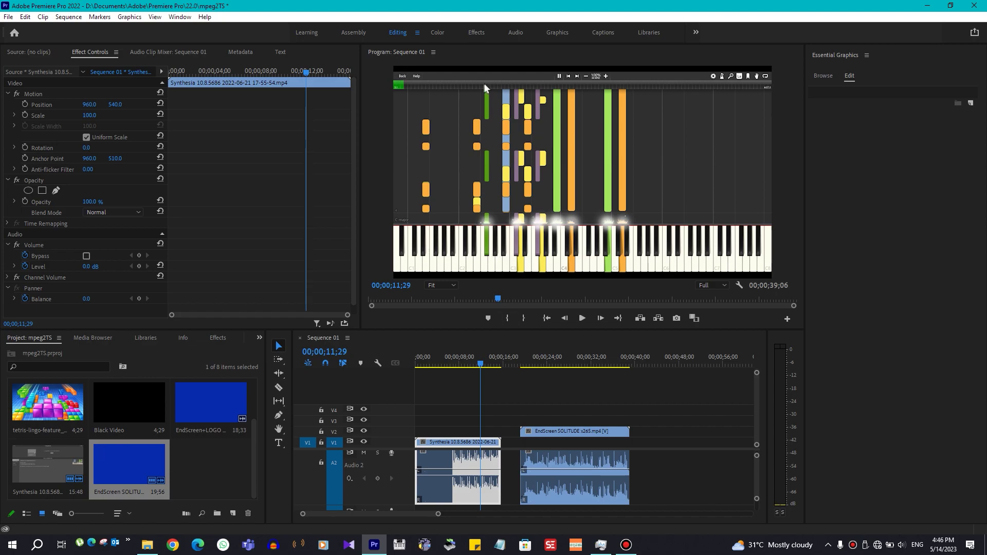
Step: Move the EndScreen audio to Audio 3, slide the EndScreen clips to about 00;00;12, and select their start edit
left_click_drag(536, 458, 537, 491)
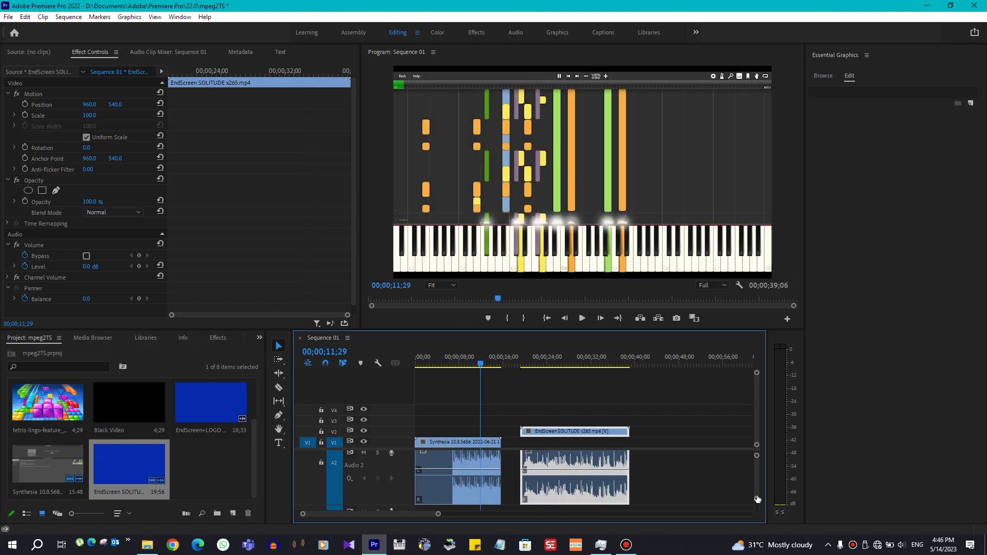
left_click_drag(758, 499, 757, 503)
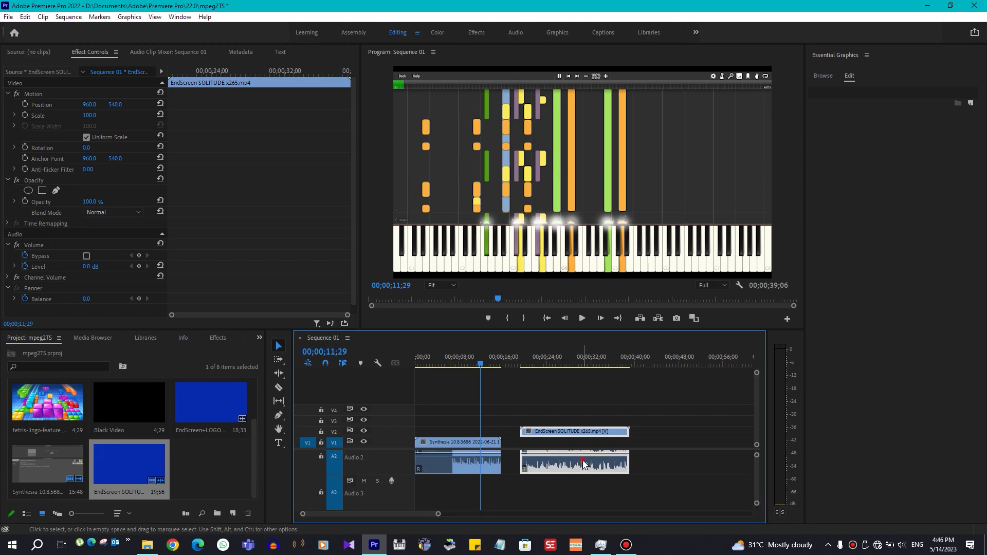
left_click_drag(584, 465, 581, 479)
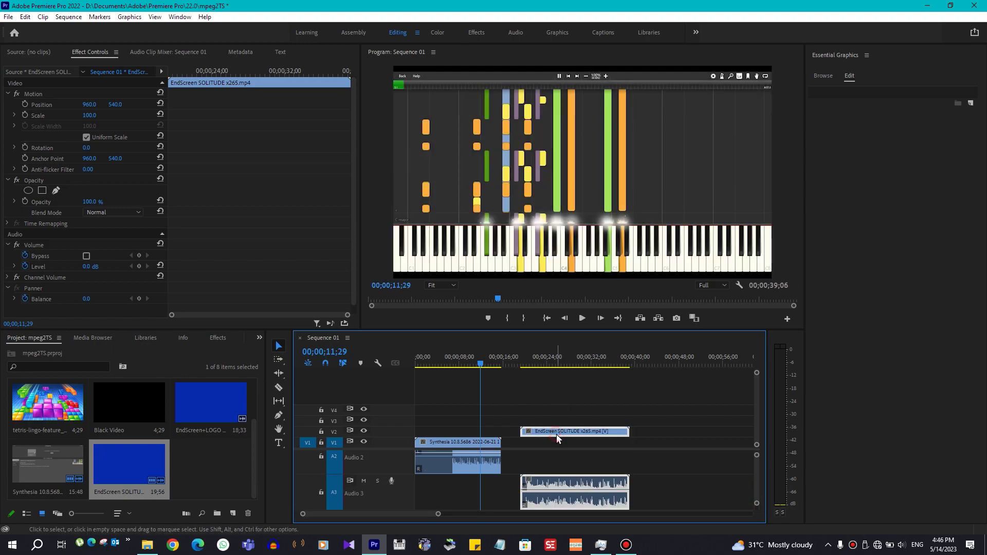
left_click_drag(556, 434, 527, 434)
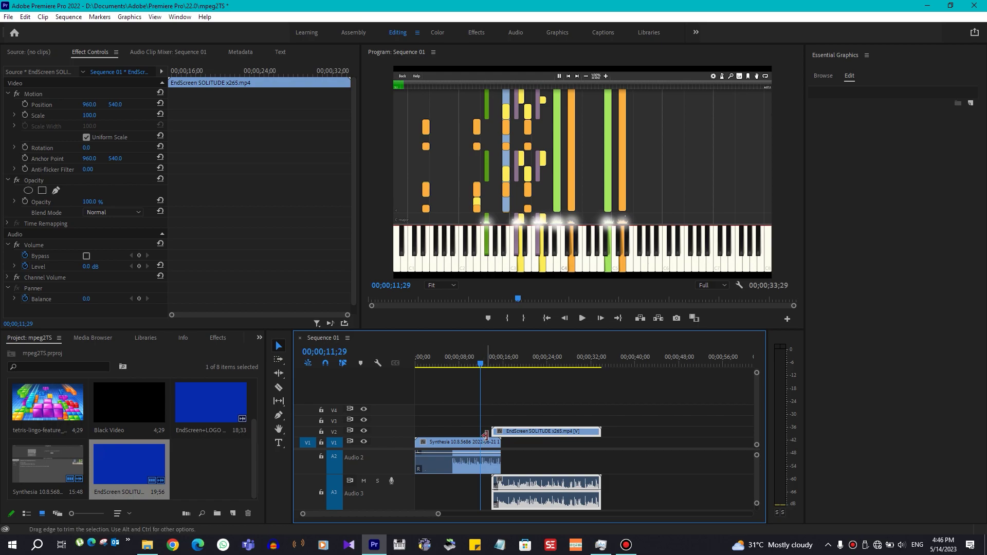
left_click(486, 435)
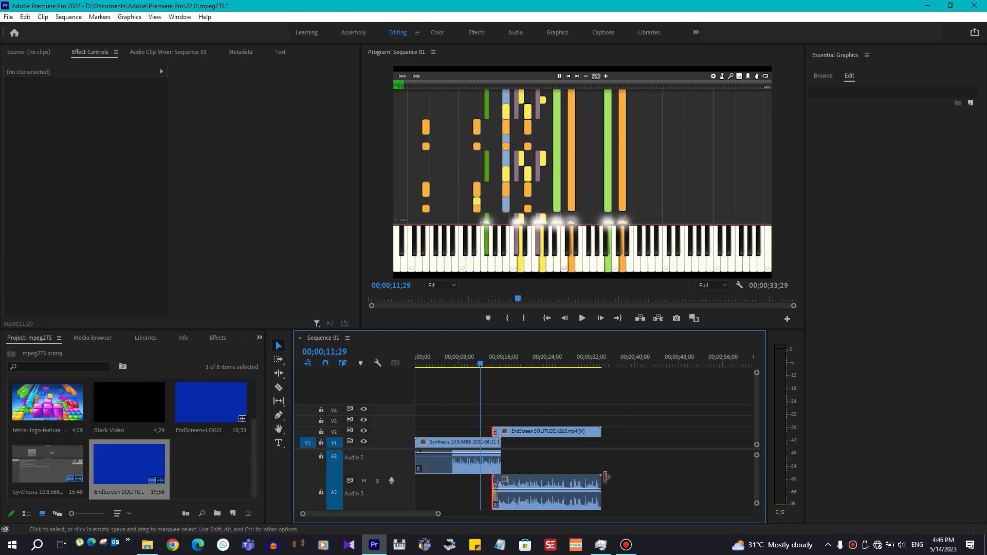
left_click_drag(439, 514, 371, 513)
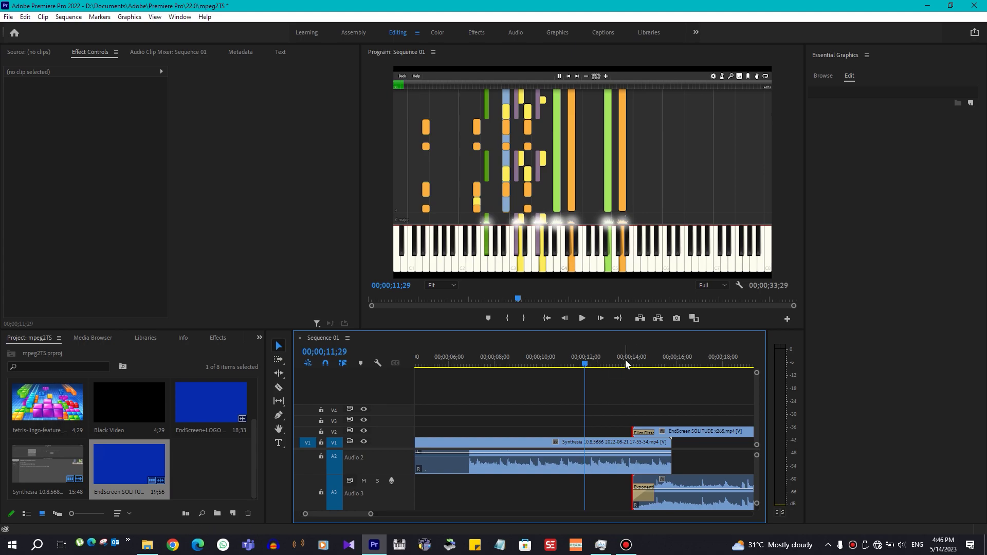
left_click(640, 364)
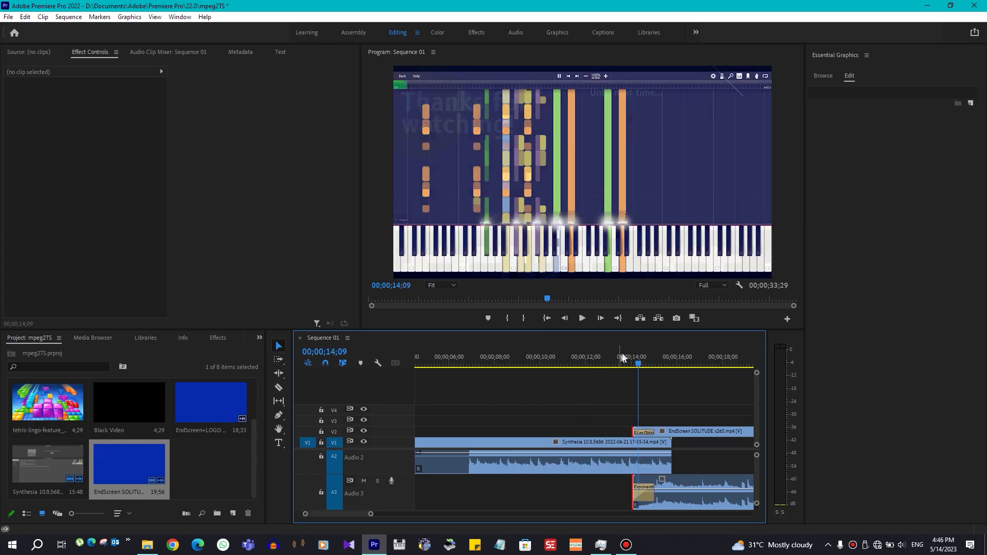
left_click(625, 356)
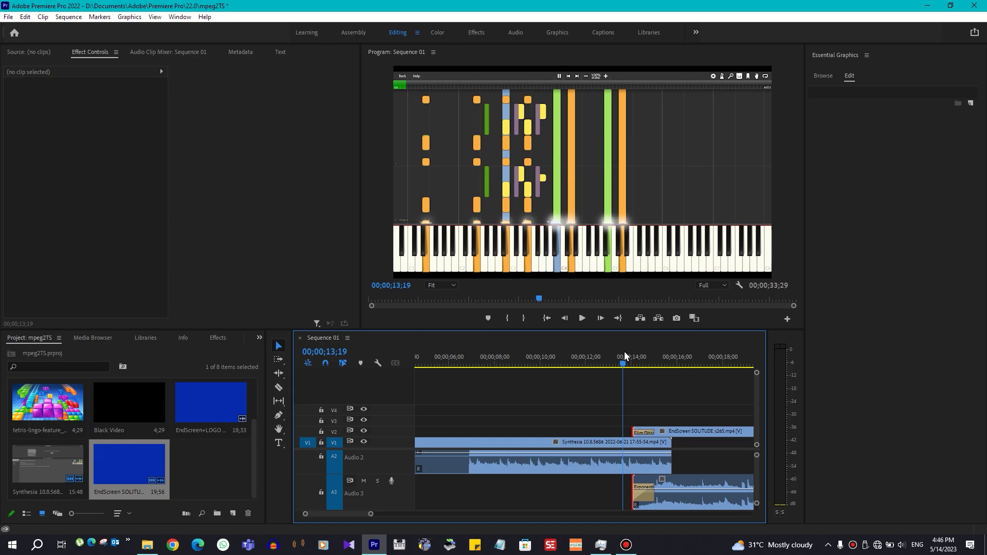
left_click(632, 361)
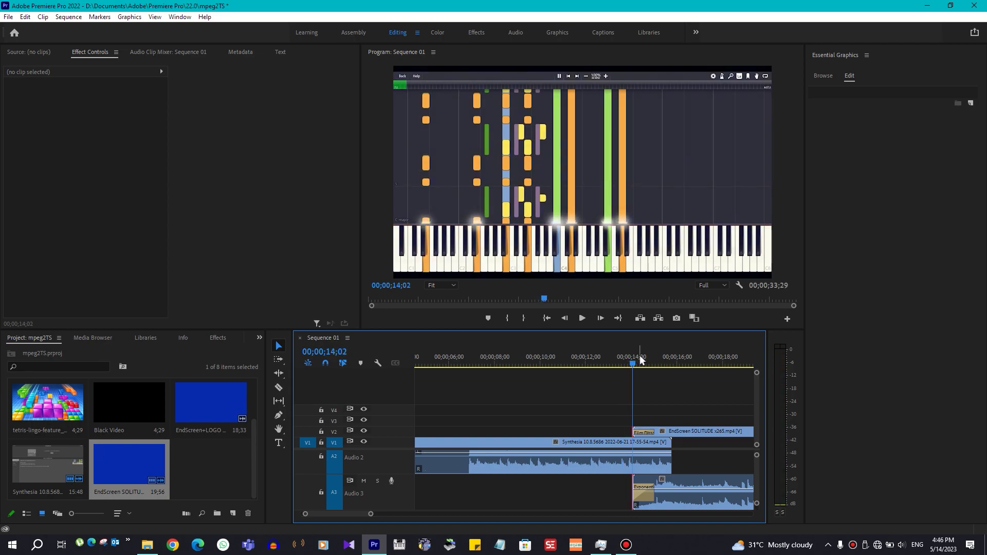
left_click(644, 361)
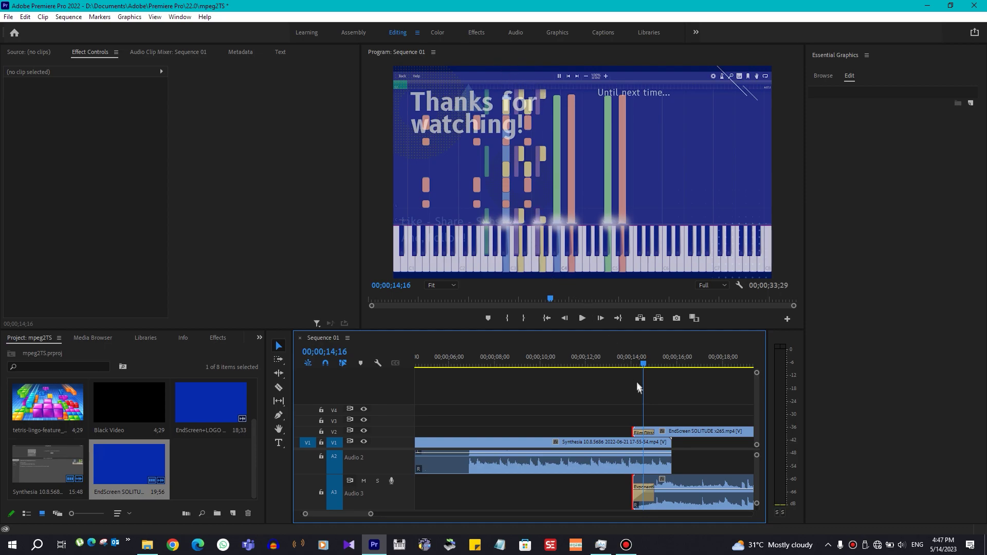
Step: Extend the Film Dissolve on V2 to 00;00;01;23 and preview the end screen at 00;00;15;09
left_click_drag(655, 433, 671, 433)
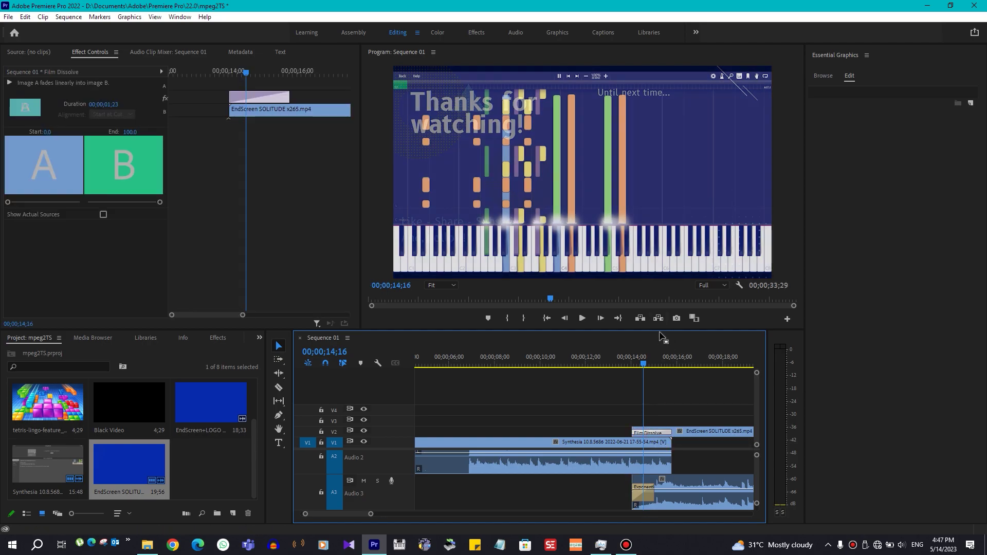
left_click(660, 363)
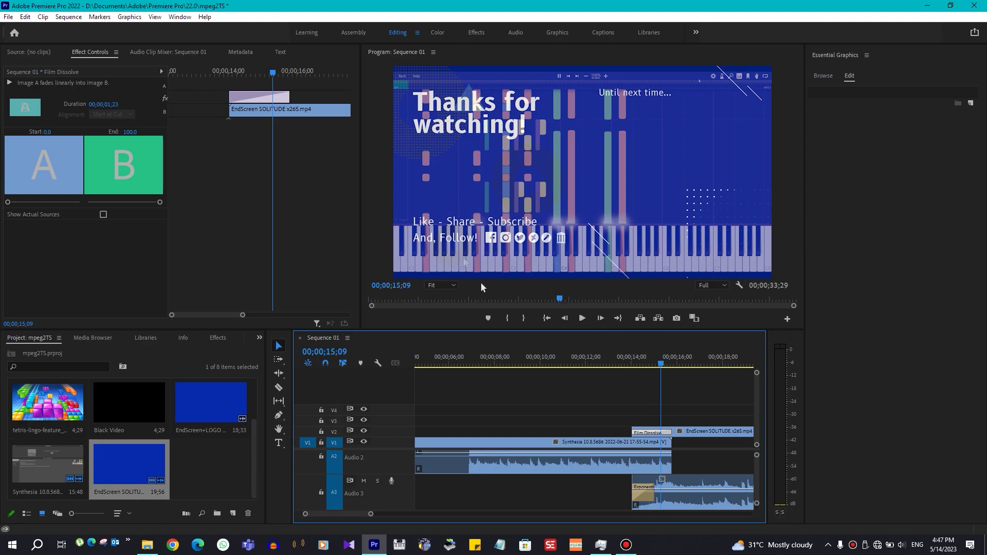
Step: Search the Effects panel for 'crop' and apply the Crop effect to the Synthesia clip on V1
double_click(709, 433)
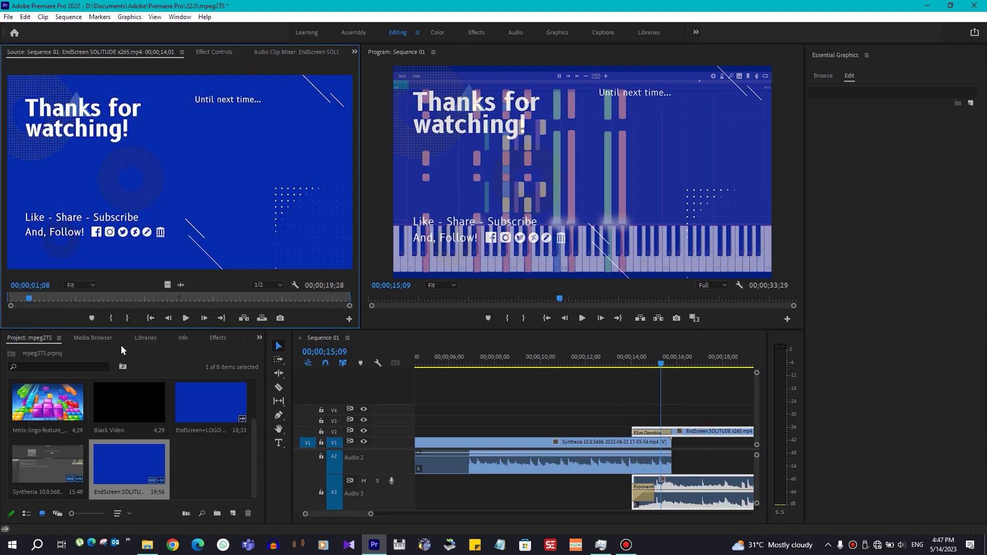
left_click(217, 338)
left_click(84, 350)
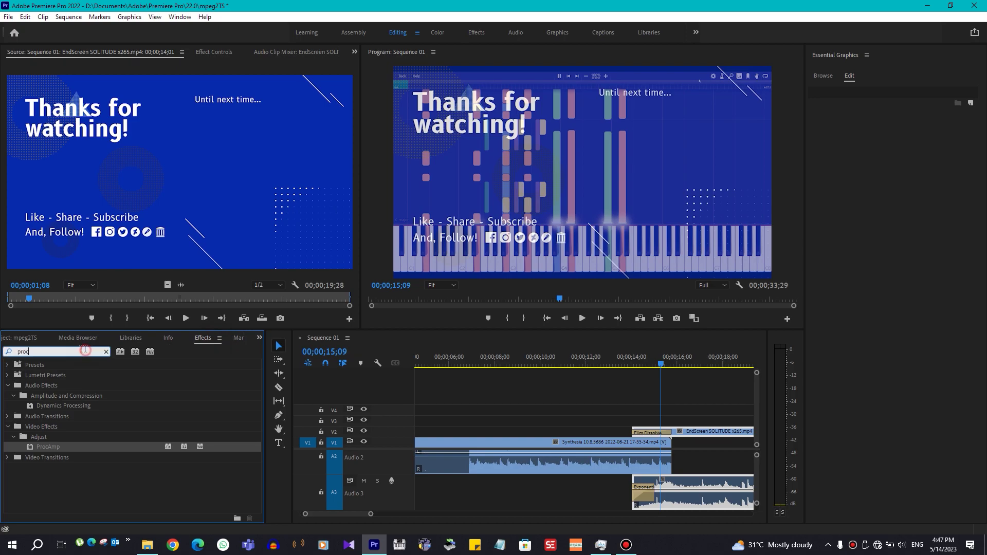
key("BackSpace")
key("BackSpace")
key("BackSpace")
key("BackSpace")
type("crop")
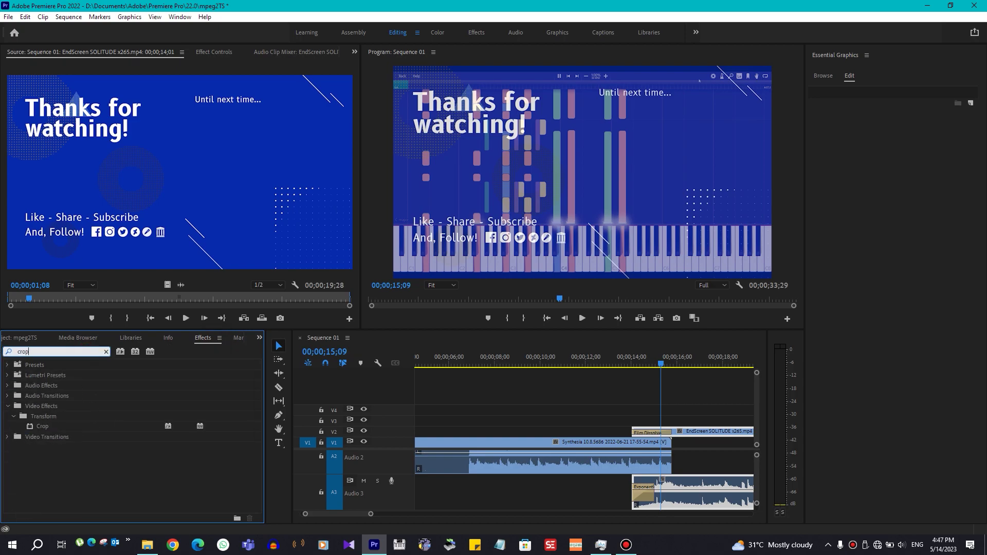
left_click_drag(34, 428, 693, 437)
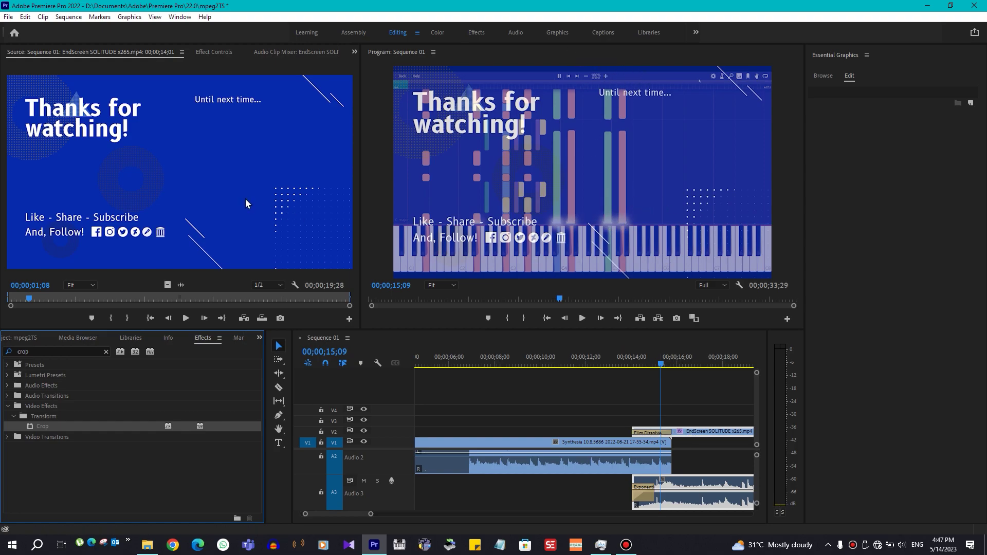
left_click(209, 53)
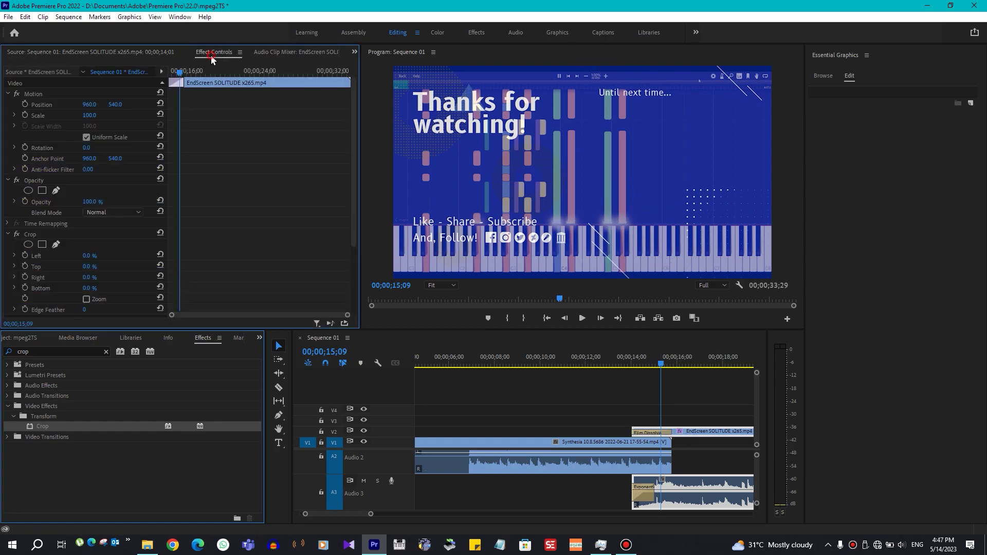
Step: Apply Crop to the Synthesia clip and trim 19% from the top of the footage
left_click(90, 265)
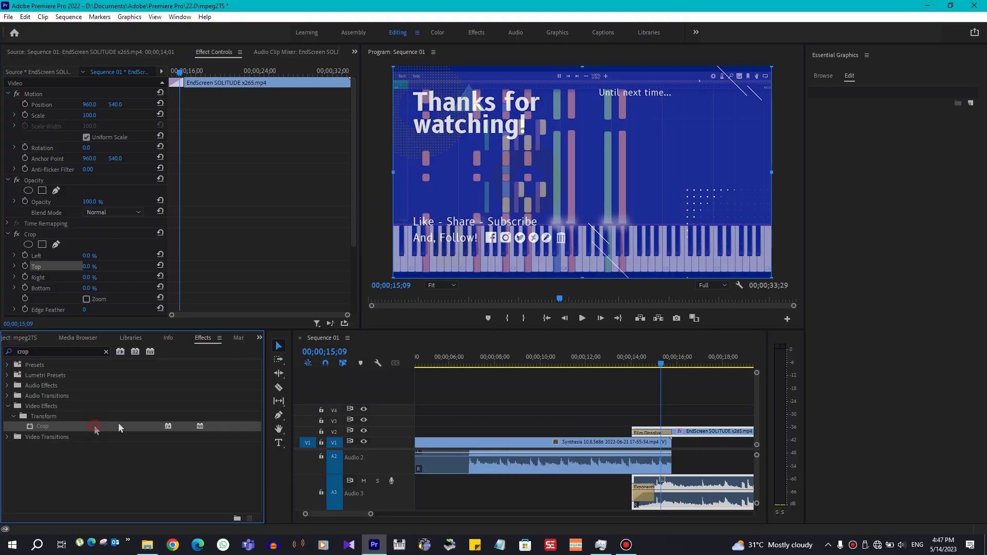
left_click_drag(97, 428, 628, 443)
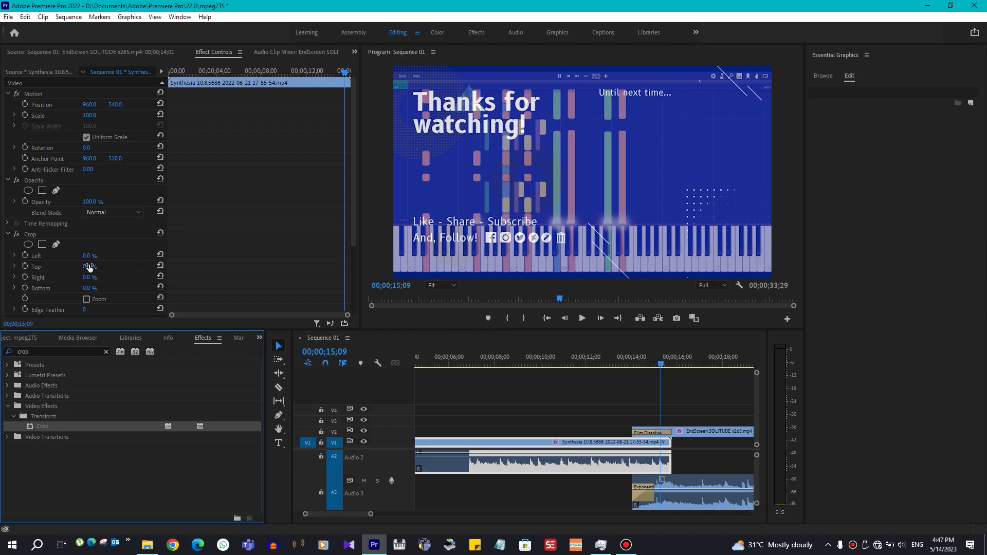
left_click_drag(88, 267, 102, 288)
Step: Play the transition into the end screen from 00;00;13;03, stopping around 00;00;15;05
left_click_drag(638, 359, 611, 359)
key("space")
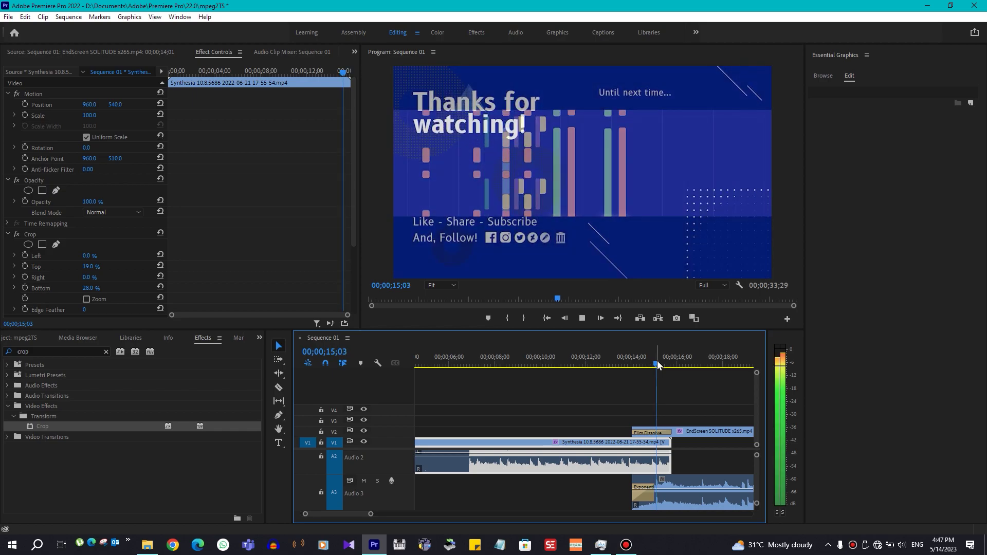
left_click(650, 364)
left_click(658, 364)
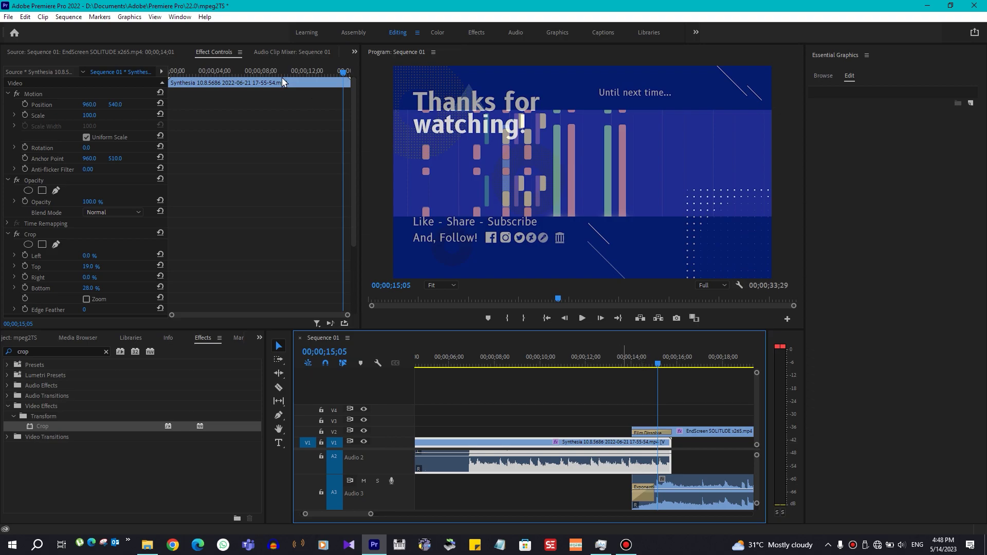
left_click(9, 17)
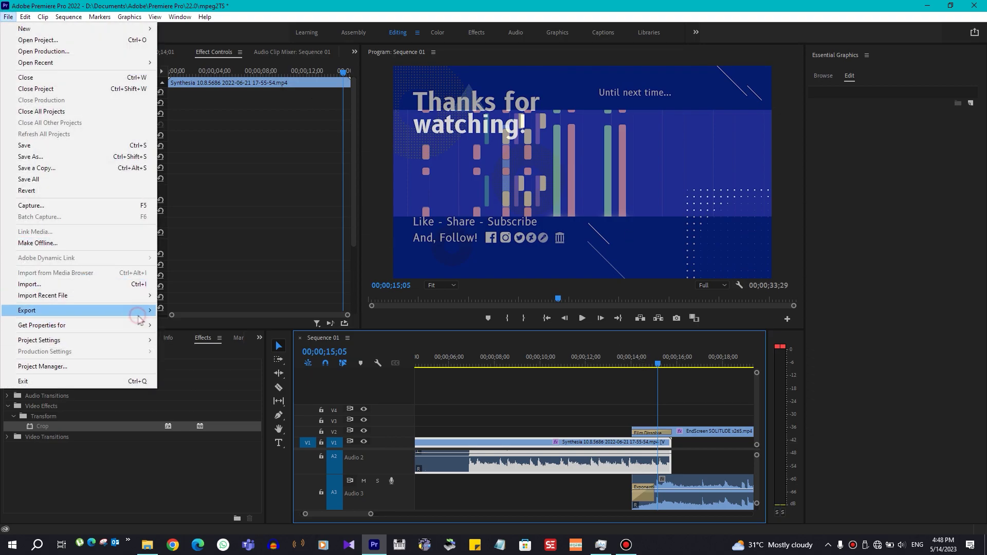
Step: Switch the project renderer to Software Only in the General project settings
left_click(177, 342)
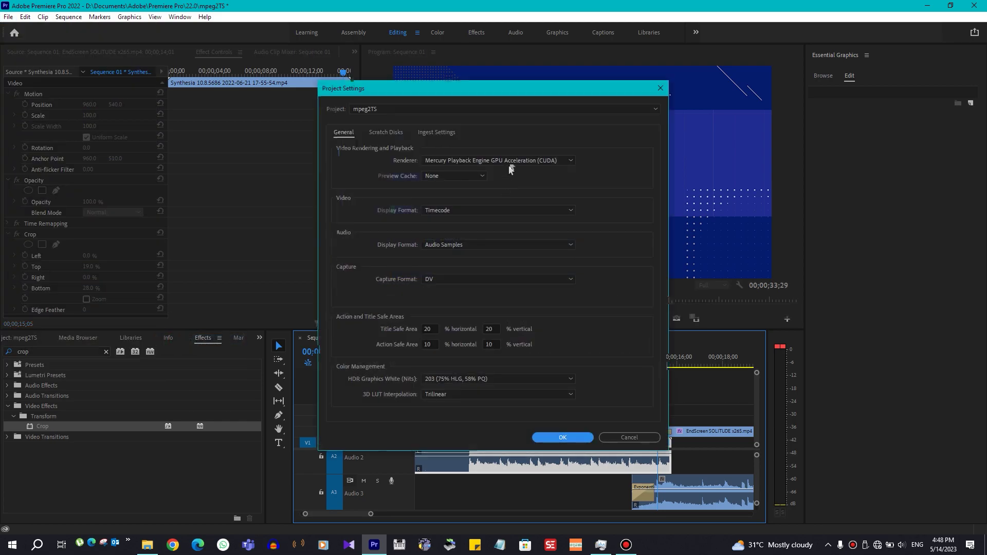
left_click(511, 161)
left_click(514, 185)
left_click(557, 438)
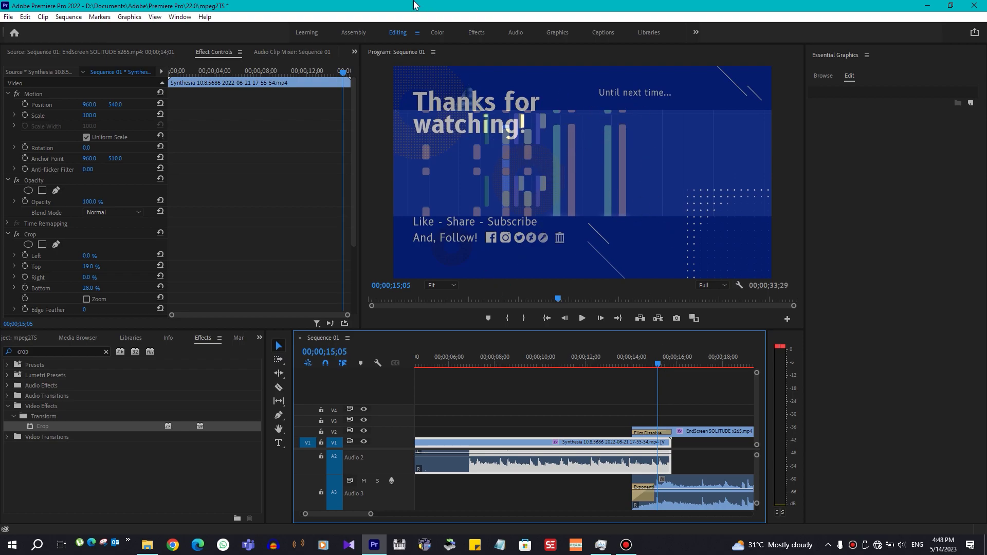
Step: Set the renderer back to GPU Acceleration (CUDA) and move to 00;00;15;20 on the end screen
left_click(6, 16)
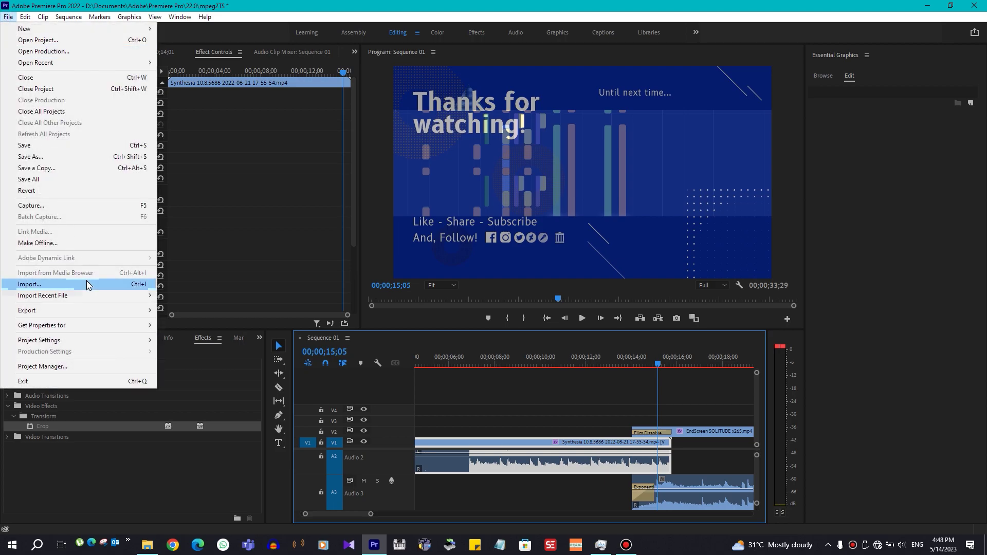
mouse_move(147, 310)
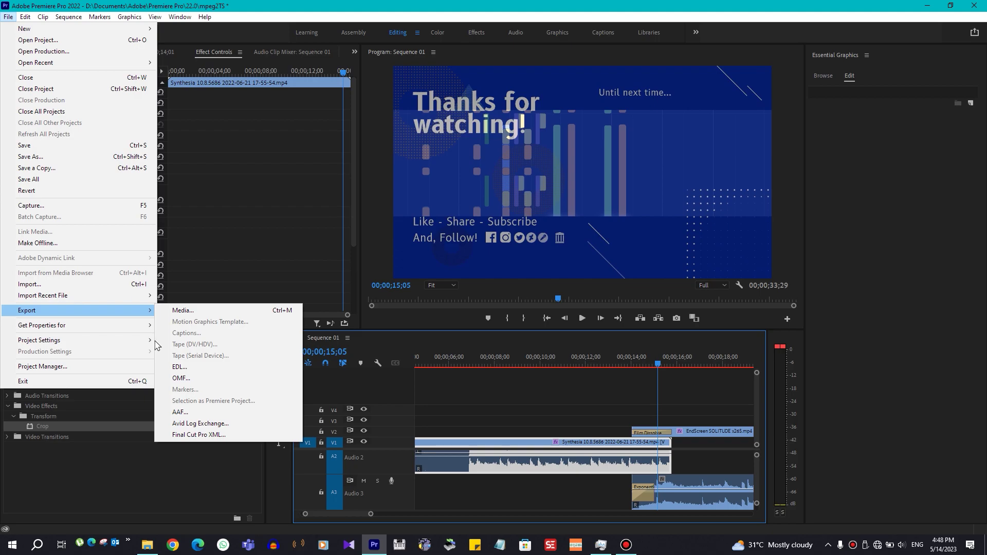
mouse_move(147, 340)
left_click(179, 341)
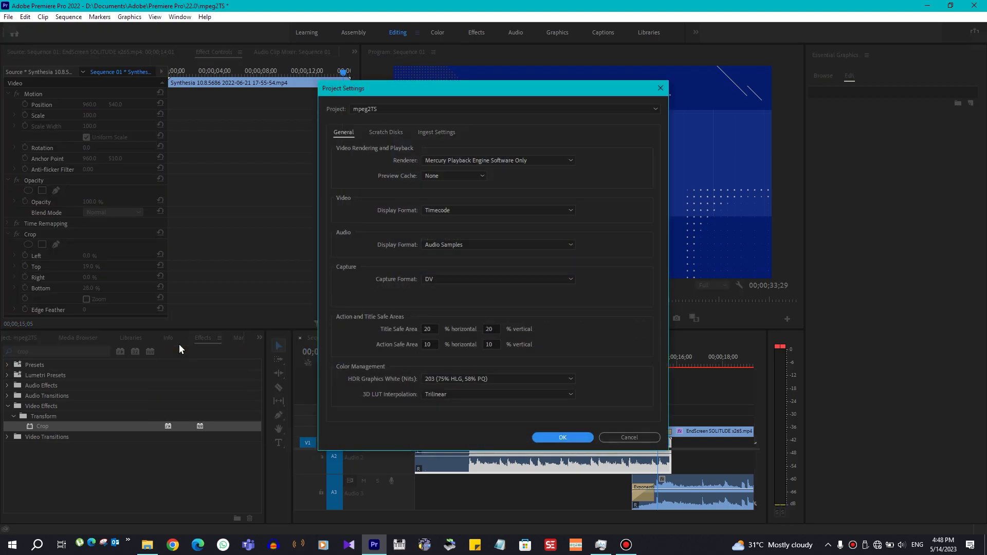
left_click(565, 160)
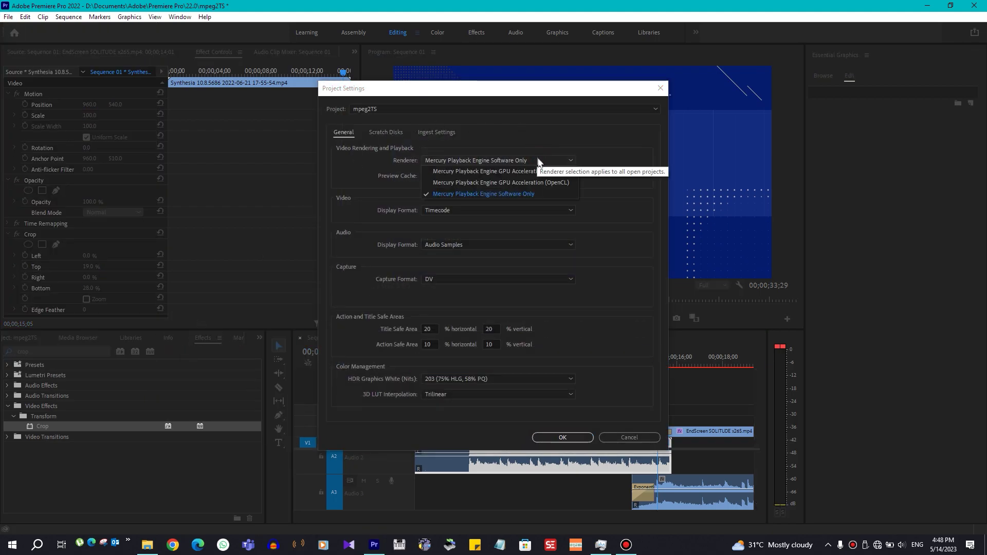
left_click(544, 173)
left_click(562, 437)
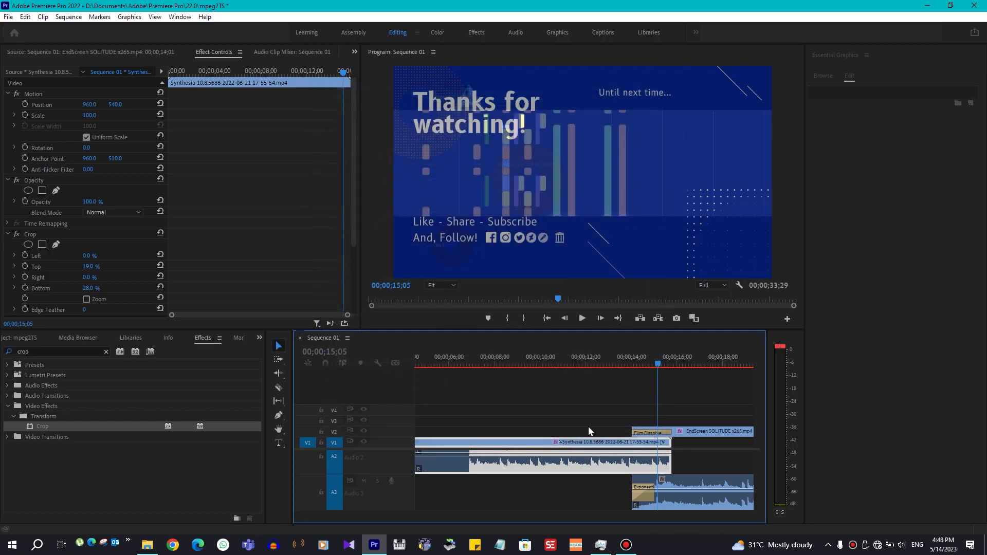
left_click(669, 365)
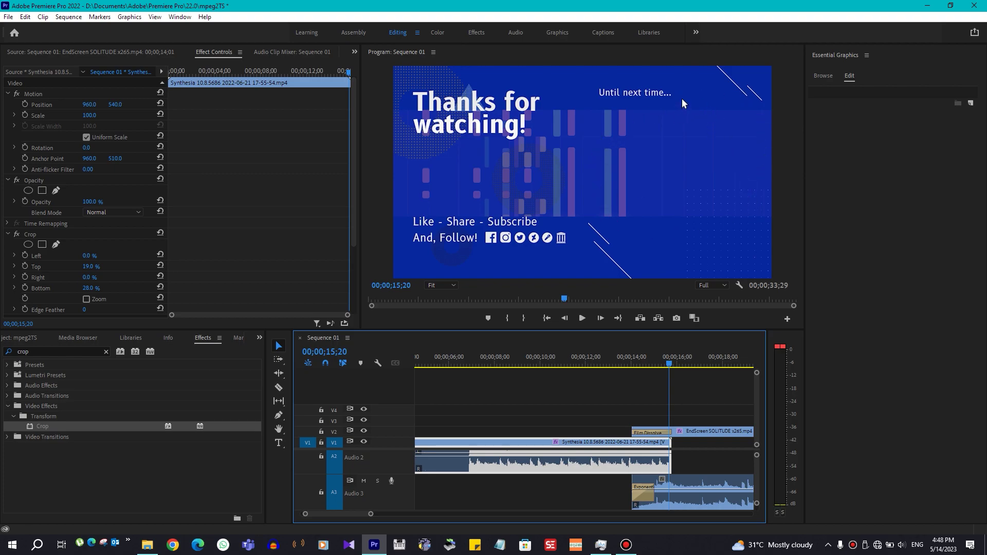
left_click(147, 546)
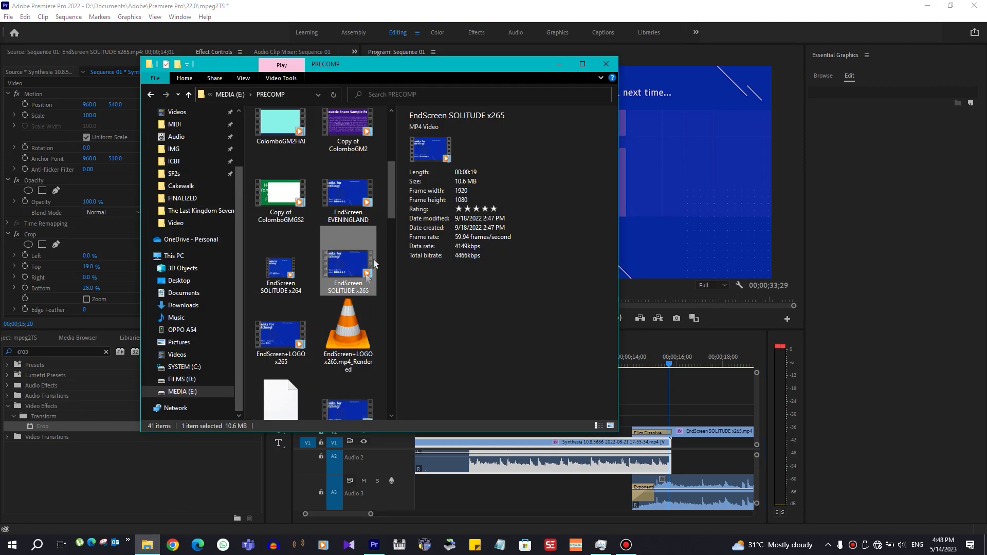
Step: Inspect the details of the EndScreen+LOGO x265 file in the PRECOMP folder
mouse_move(391, 186)
left_mouse_down()
mouse_move(390, 205)
mouse_move(391, 195)
left_mouse_up()
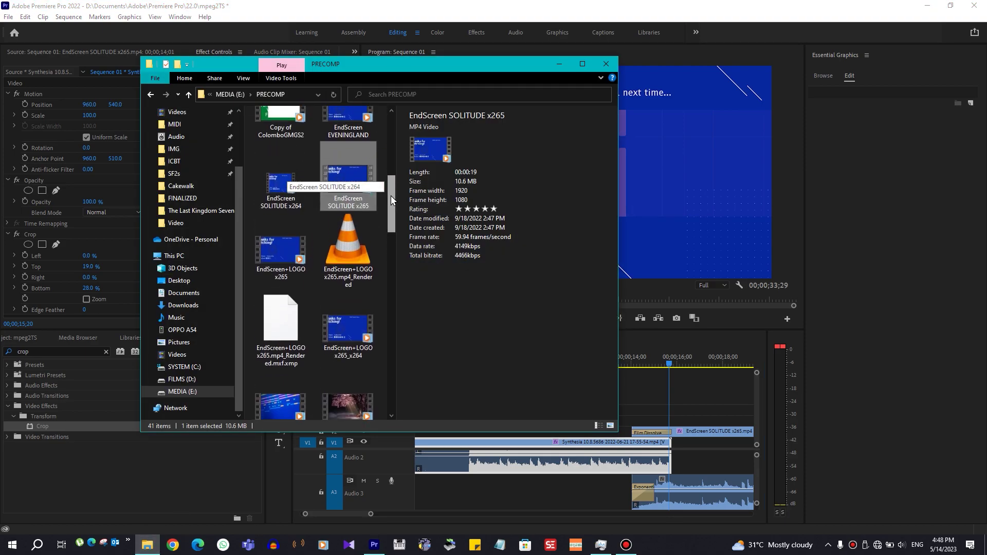
left_click(290, 280)
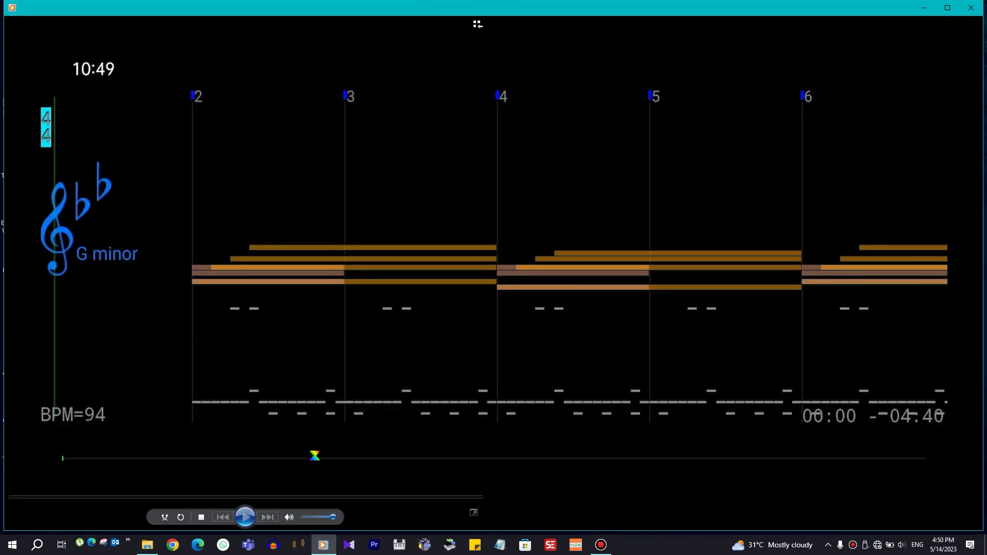
Step: Play the published video, jump to 04:22, and pause on the outro end screen
left_click(468, 273)
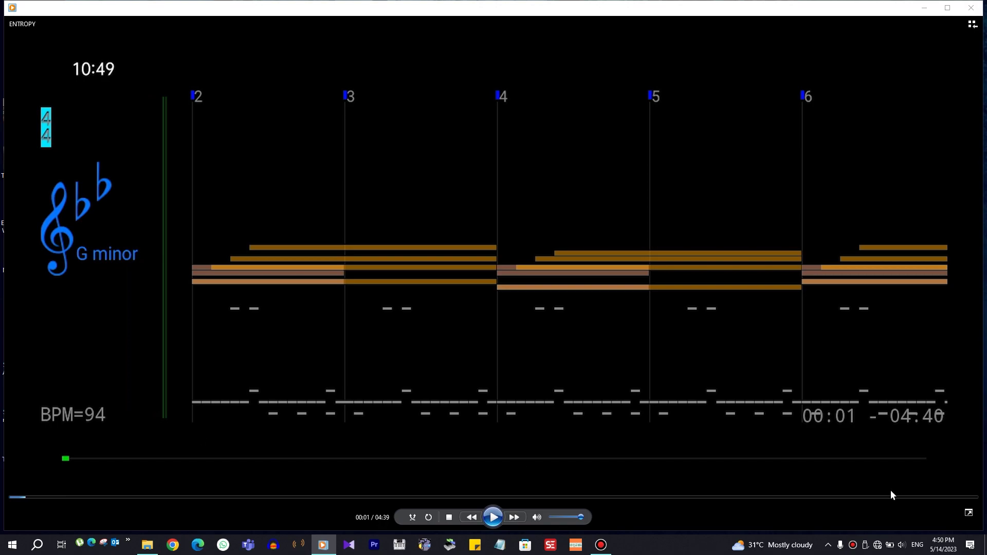
left_click_drag(893, 497, 921, 497)
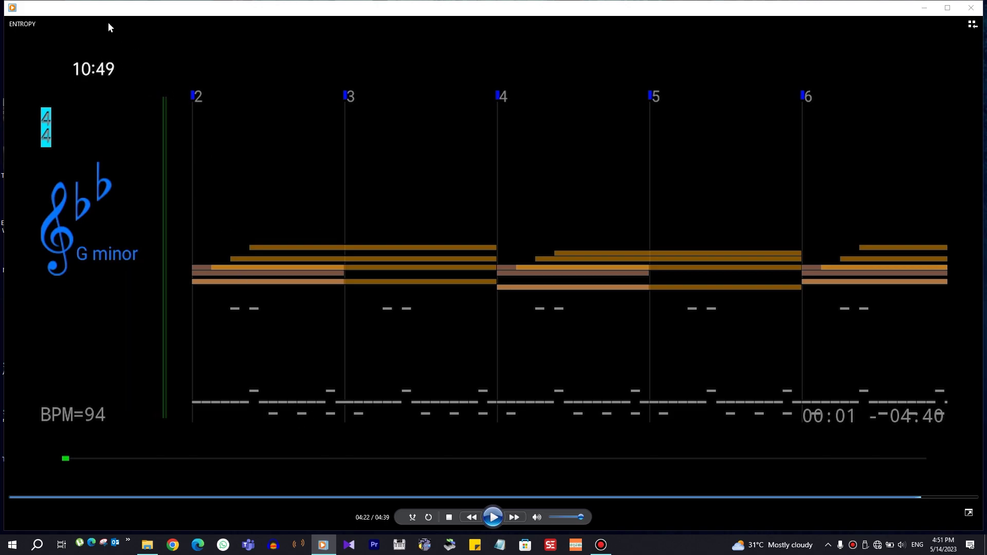
left_click(493, 517)
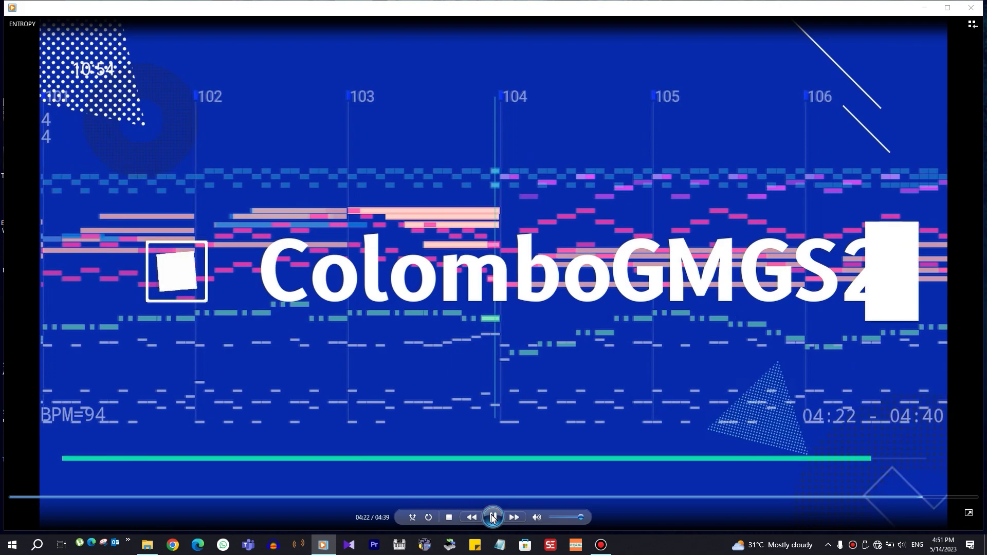
left_click(492, 518)
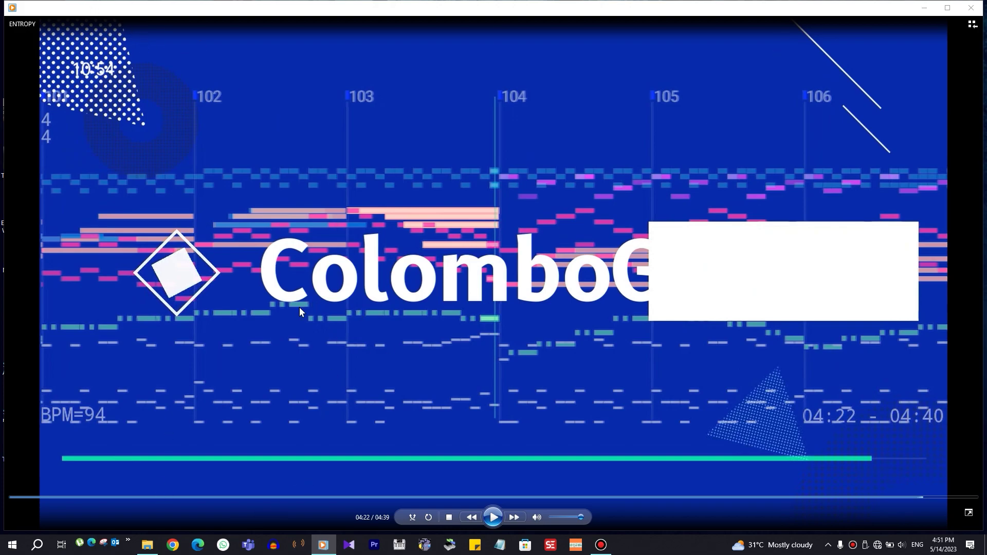
Step: Check the ENTROPY file in File Explorer, then replay the video from 04:00
left_click(147, 546)
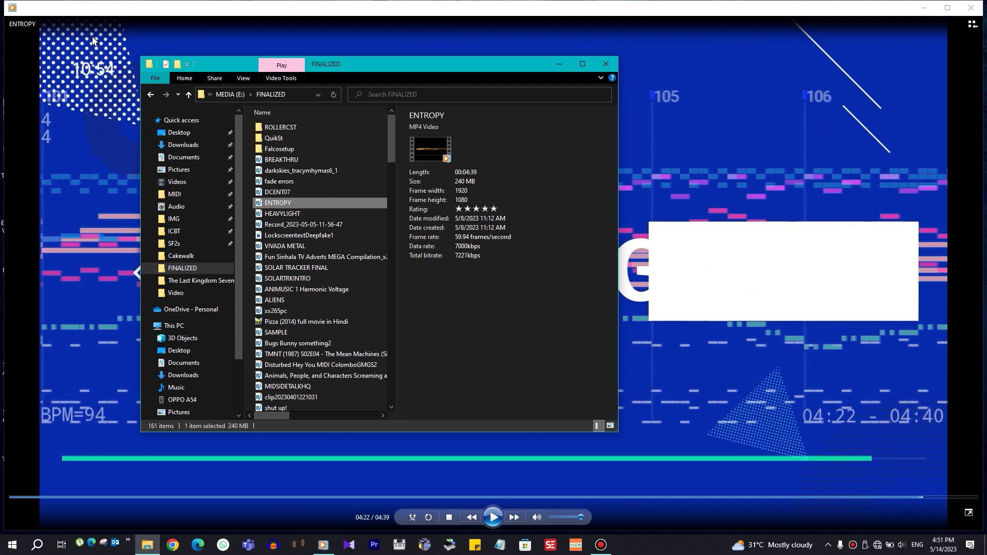
left_click(881, 500)
left_click(843, 498)
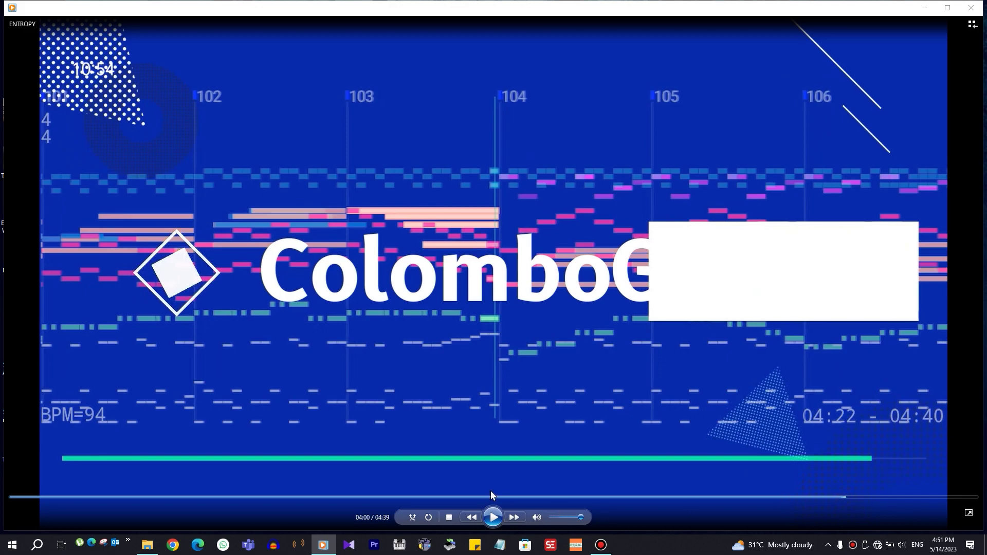
left_click(491, 517)
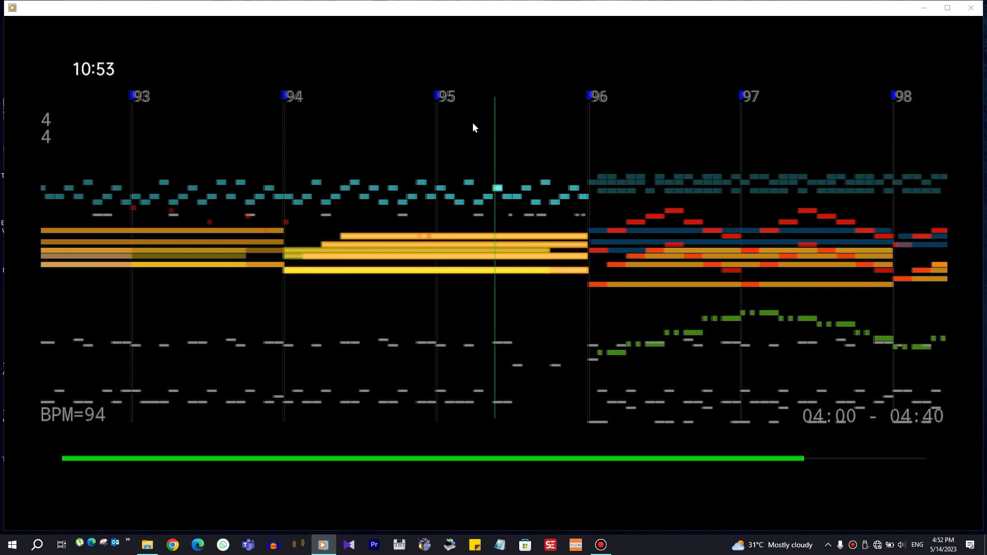
Step: Focus the Windows Media Player window and watch the ENTROPY video through to the end
mouse_move(416, 111)
left_click(323, 4)
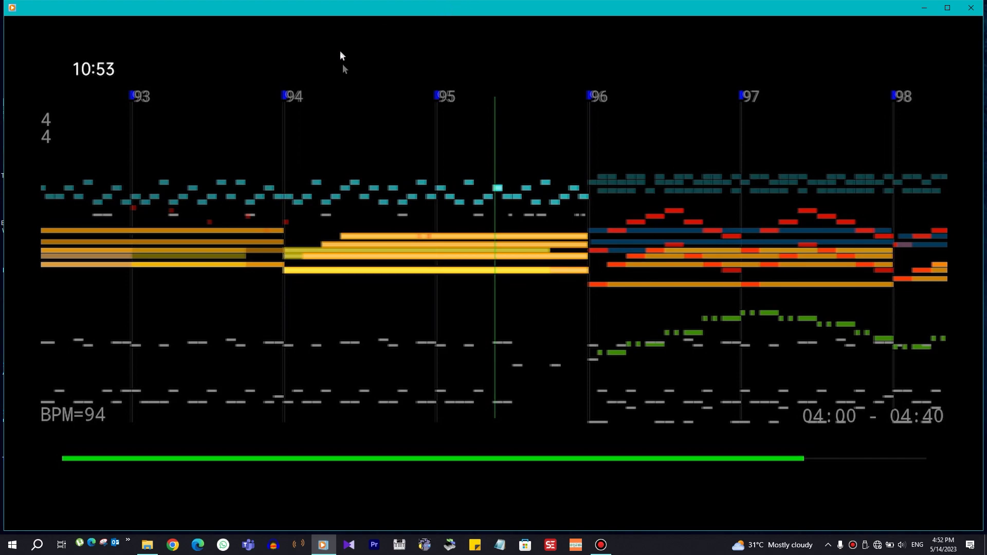
mouse_move(376, 137)
mouse_move(247, 261)
Step: Close the player and FINALIZED folder, check memory in Task Manager, then close it
left_click(977, 6)
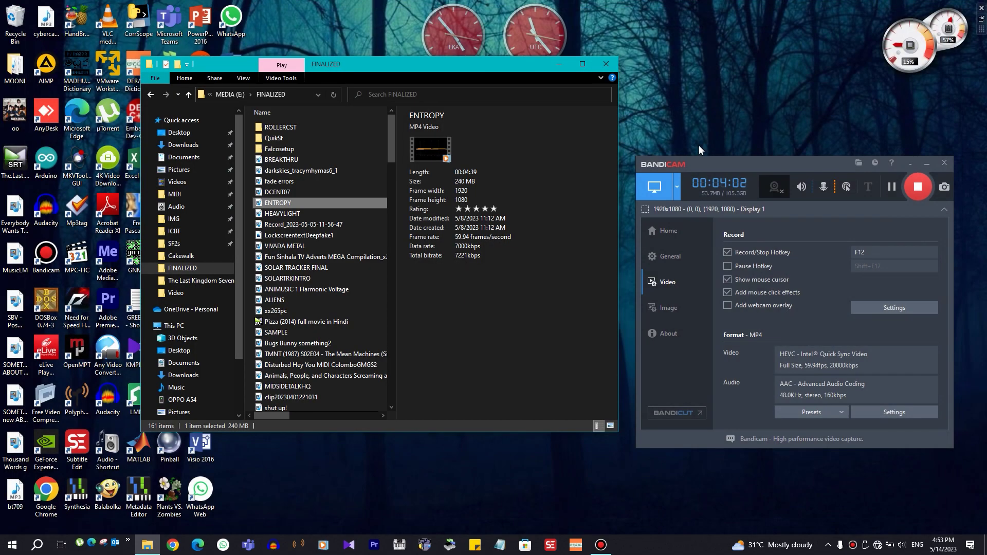
left_click(607, 65)
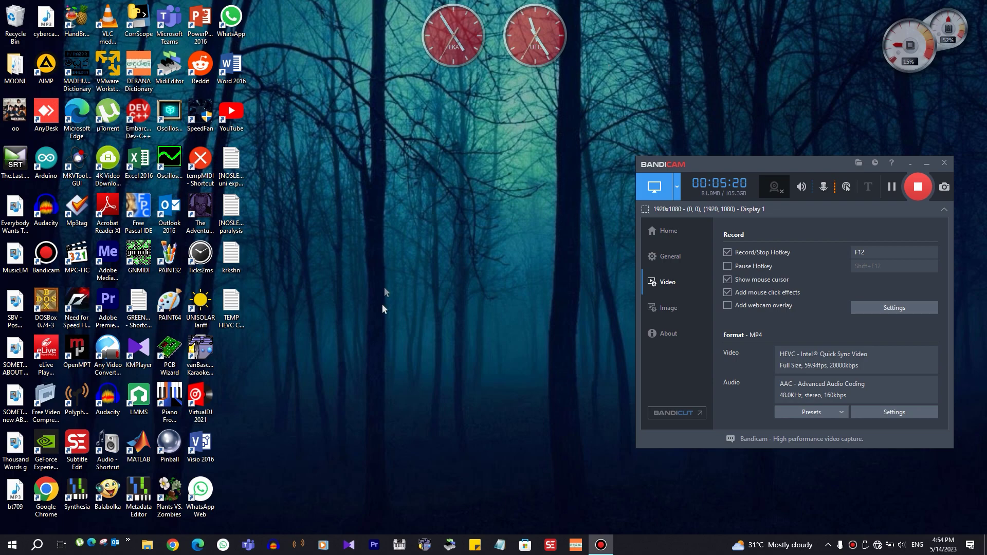
key("ctrl+shift+Escape")
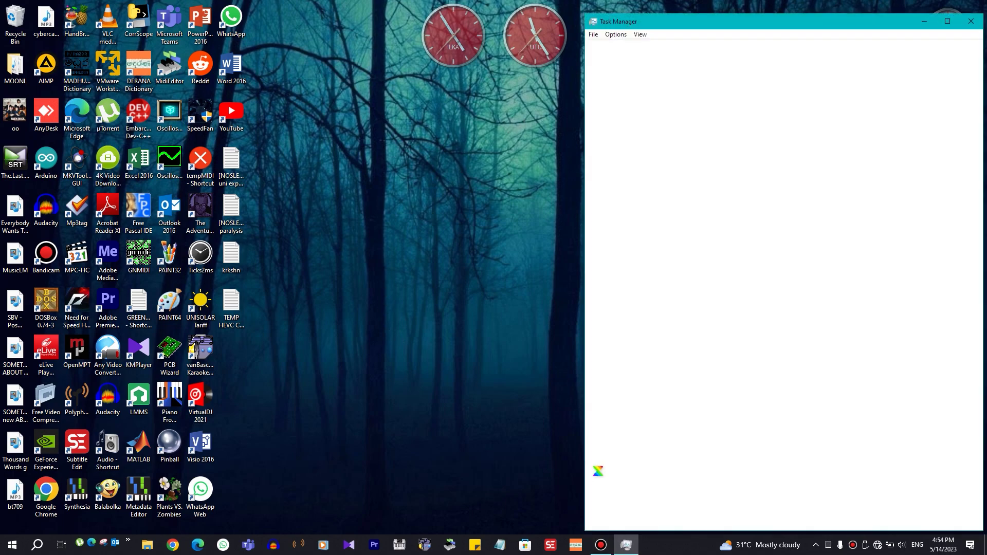
left_click(639, 47)
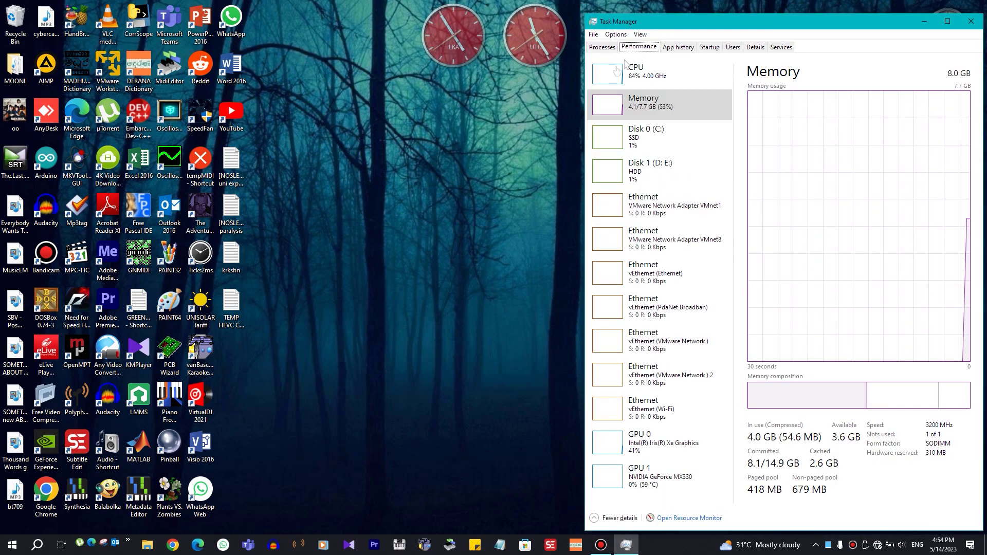
left_click(970, 23)
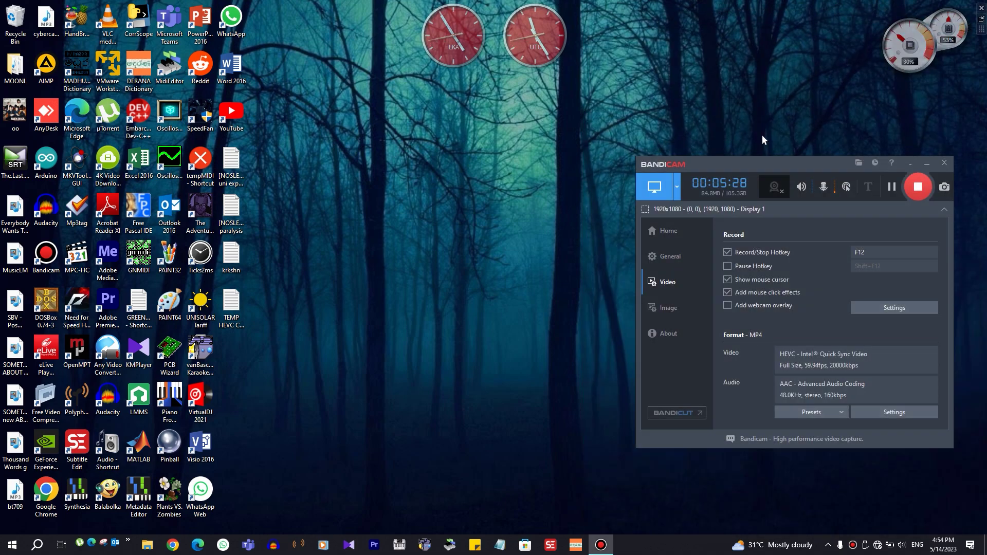